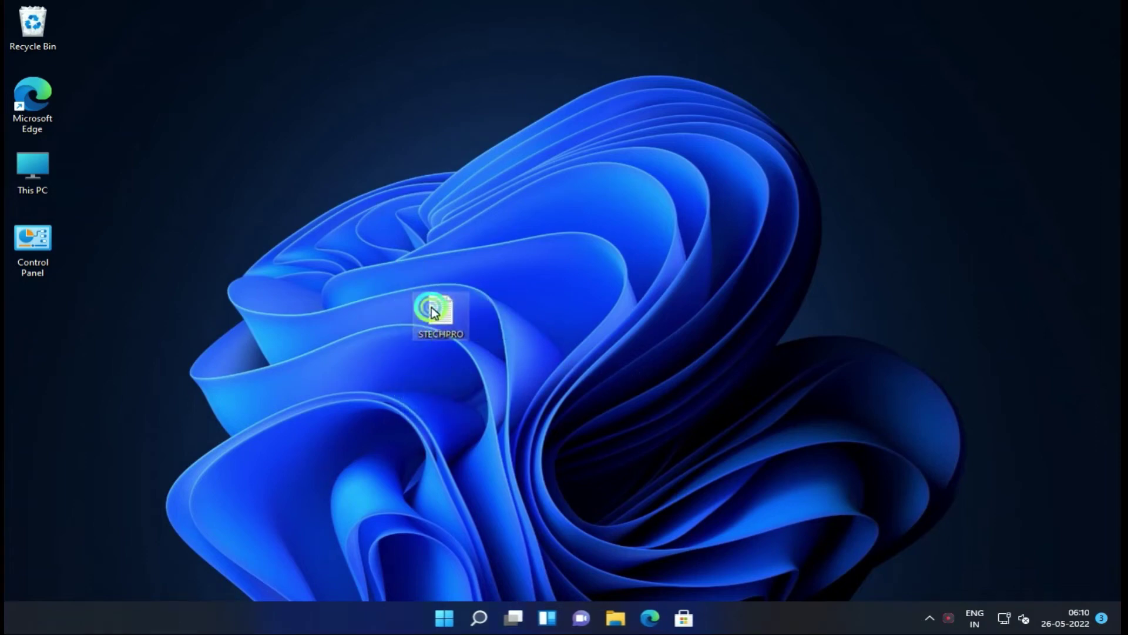
Open STECHPRO, drag its desktop icon higher, then refresh the desktop three times.
double_click(410, 322)
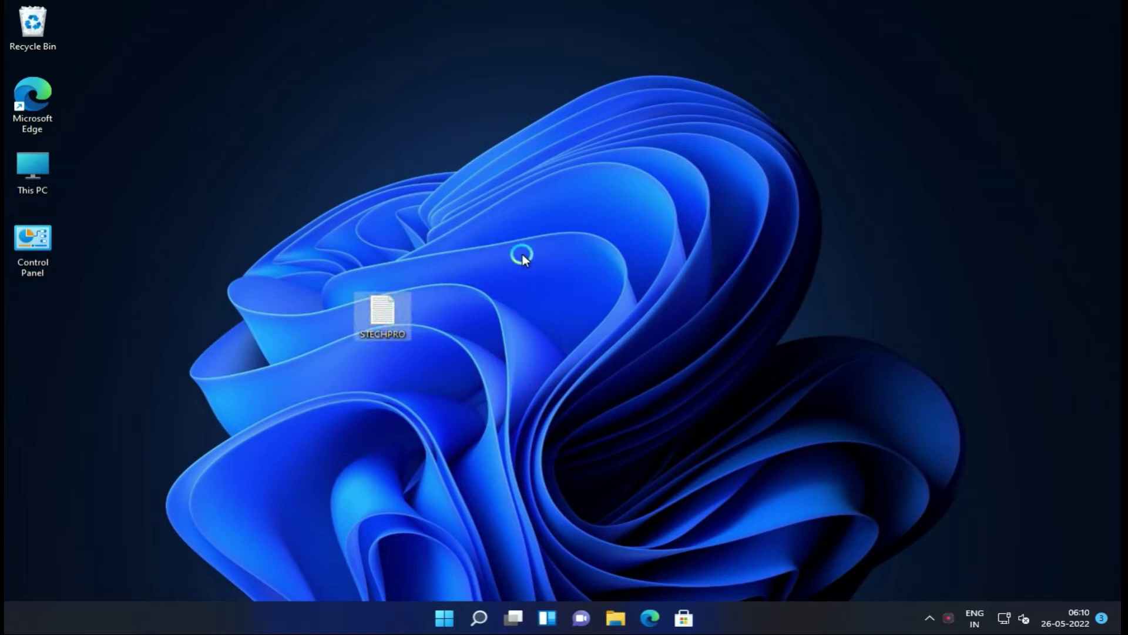
drag(379, 308, 372, 253)
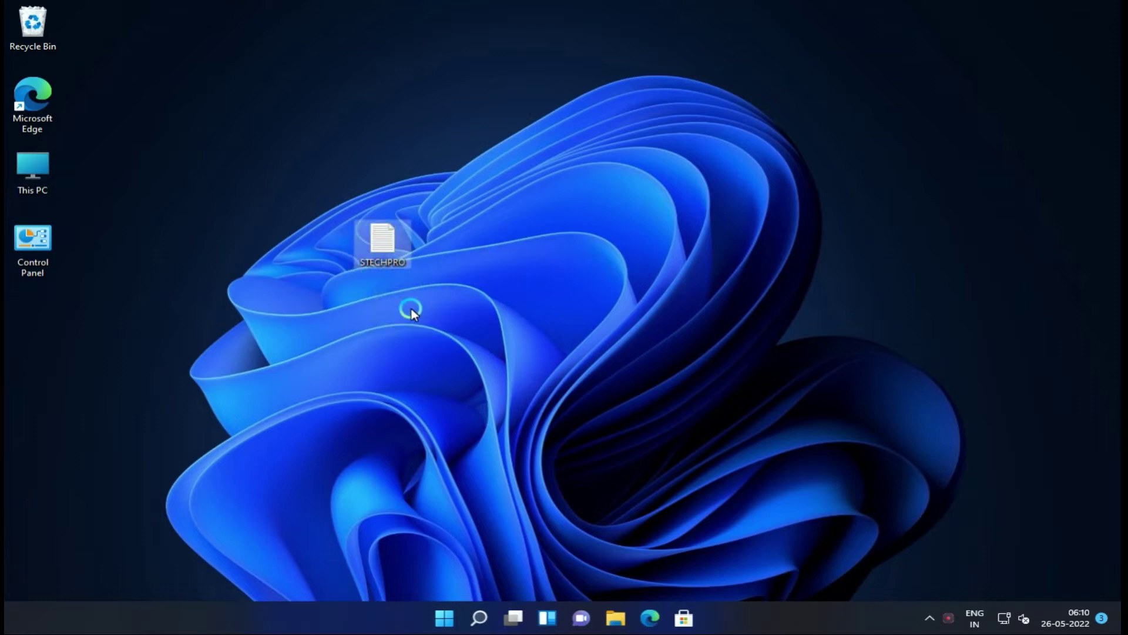
right_click(527, 217)
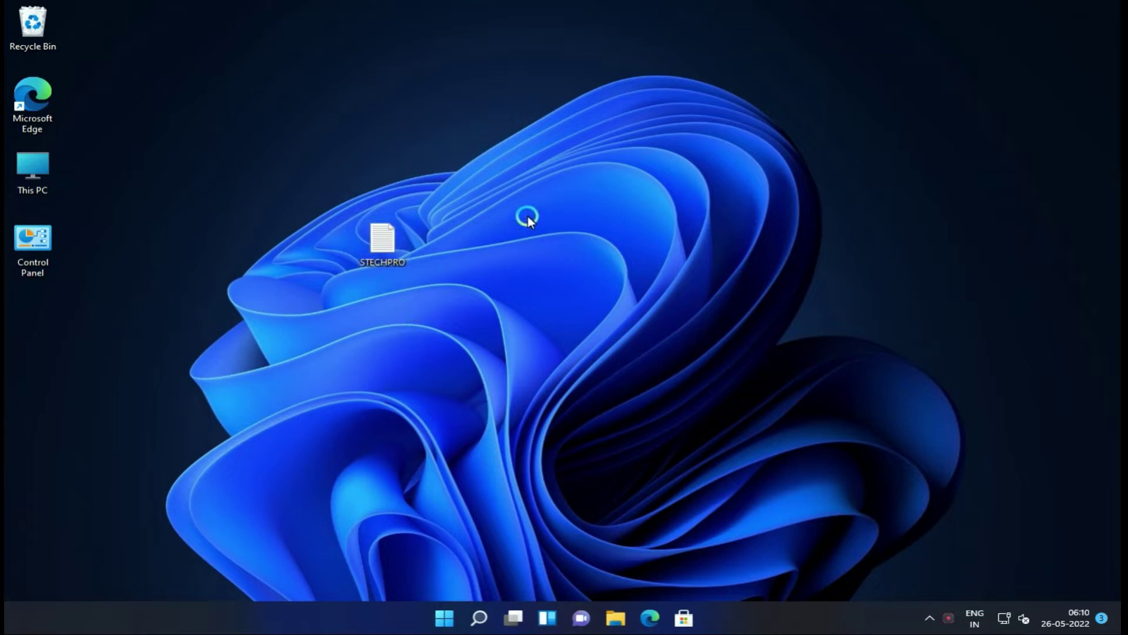
click(576, 281)
right_click(511, 225)
click(563, 282)
right_click(527, 231)
click(559, 277)
Run services.msc from the Run dialog to launch the Services console.
click(447, 618)
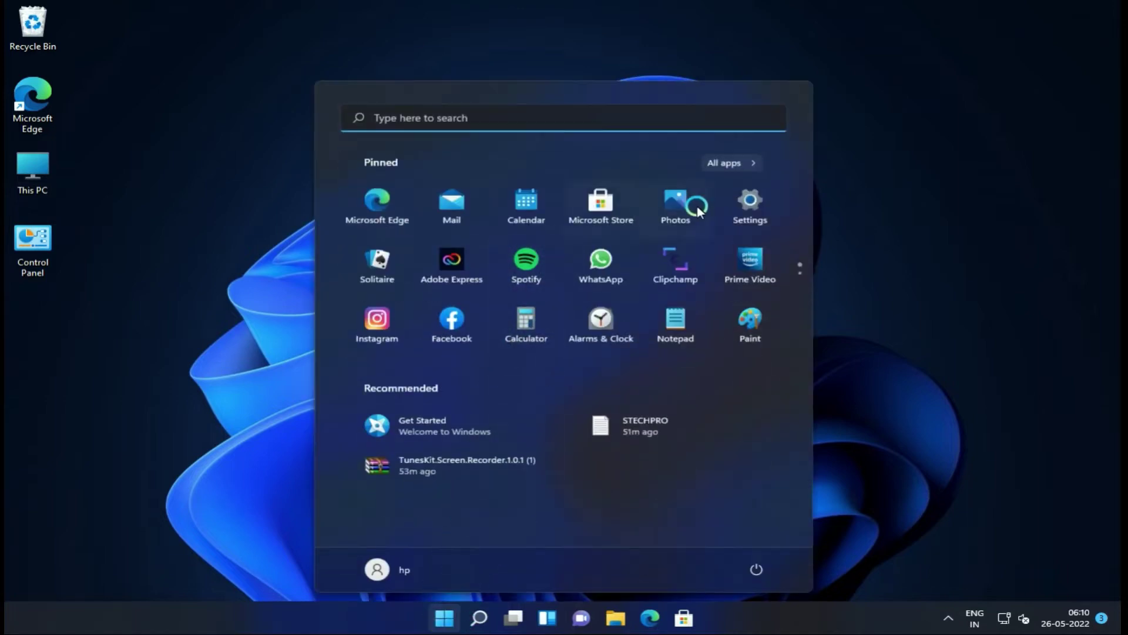
click(758, 212)
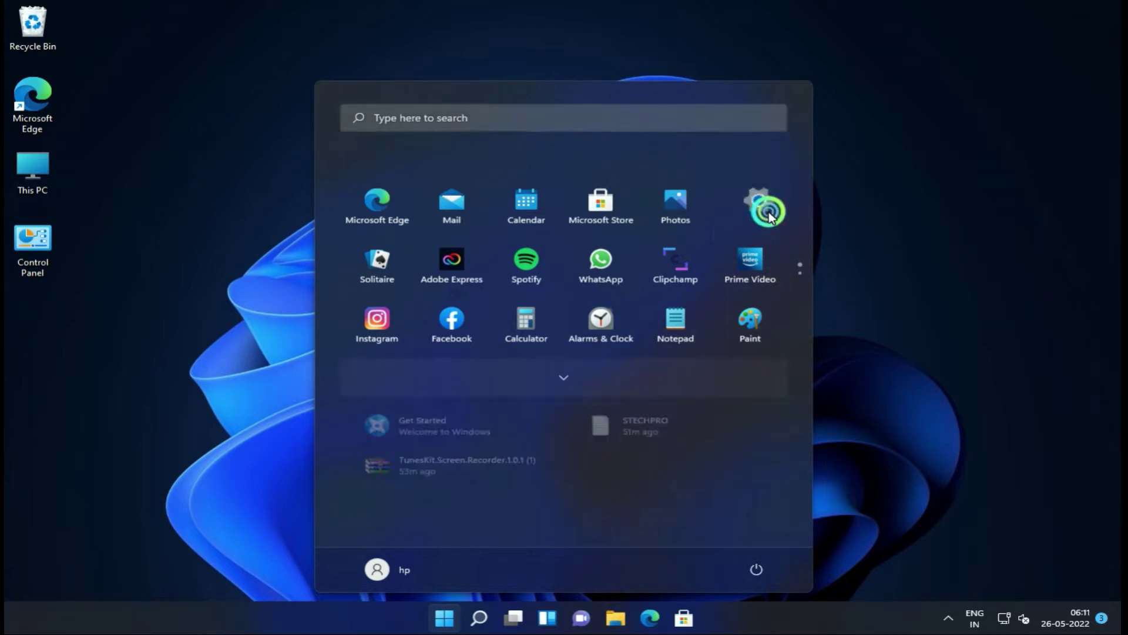
click(839, 221)
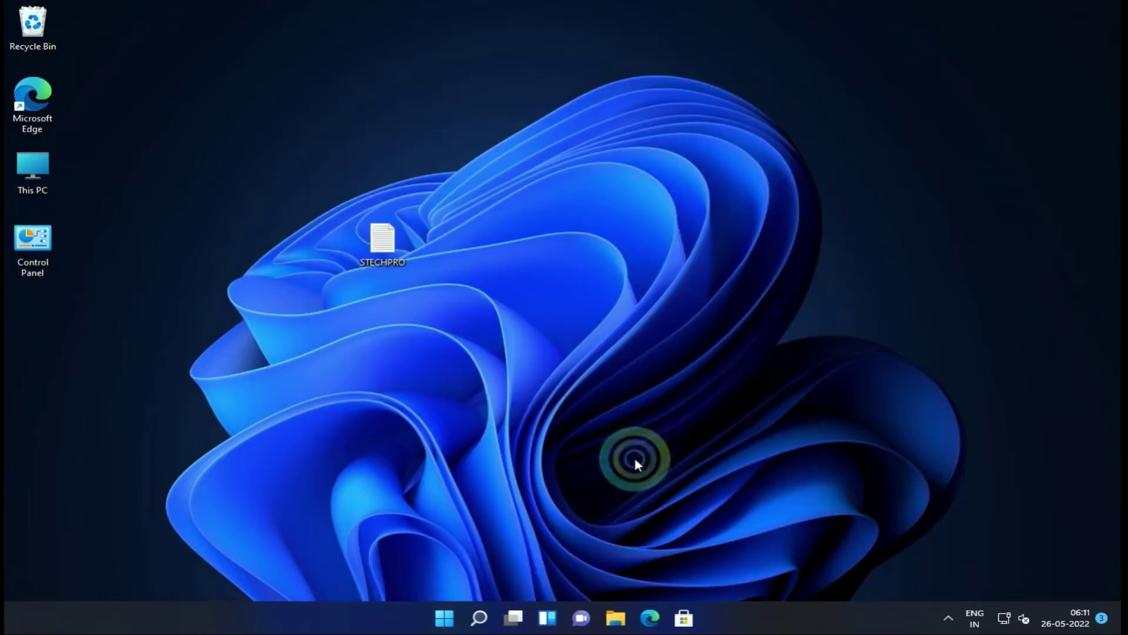
key(super+r)
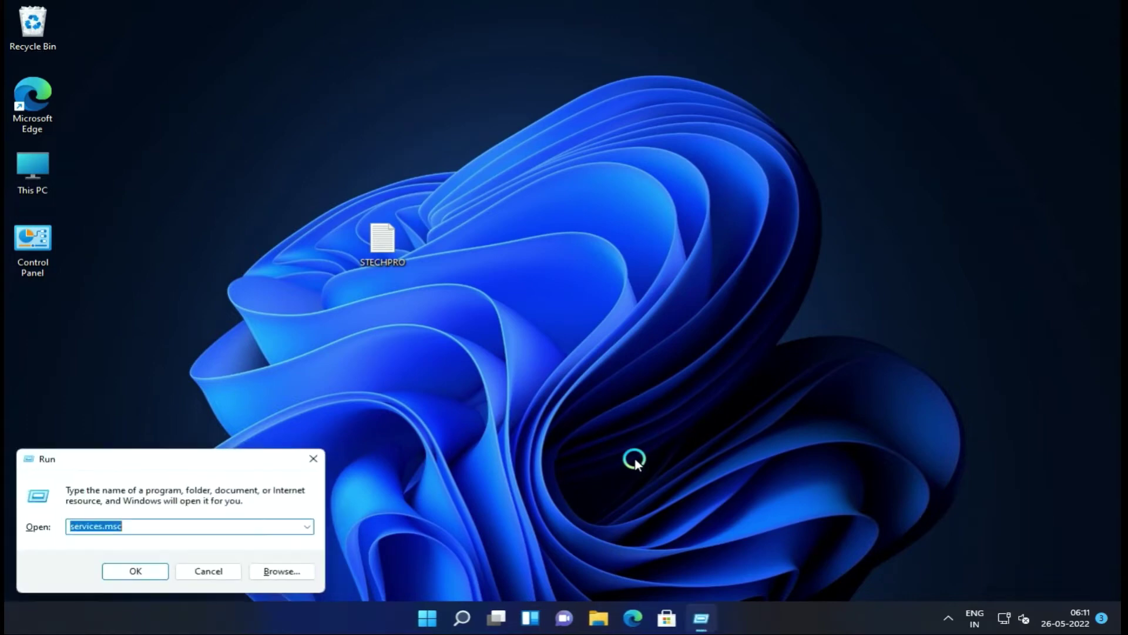
key(Return)
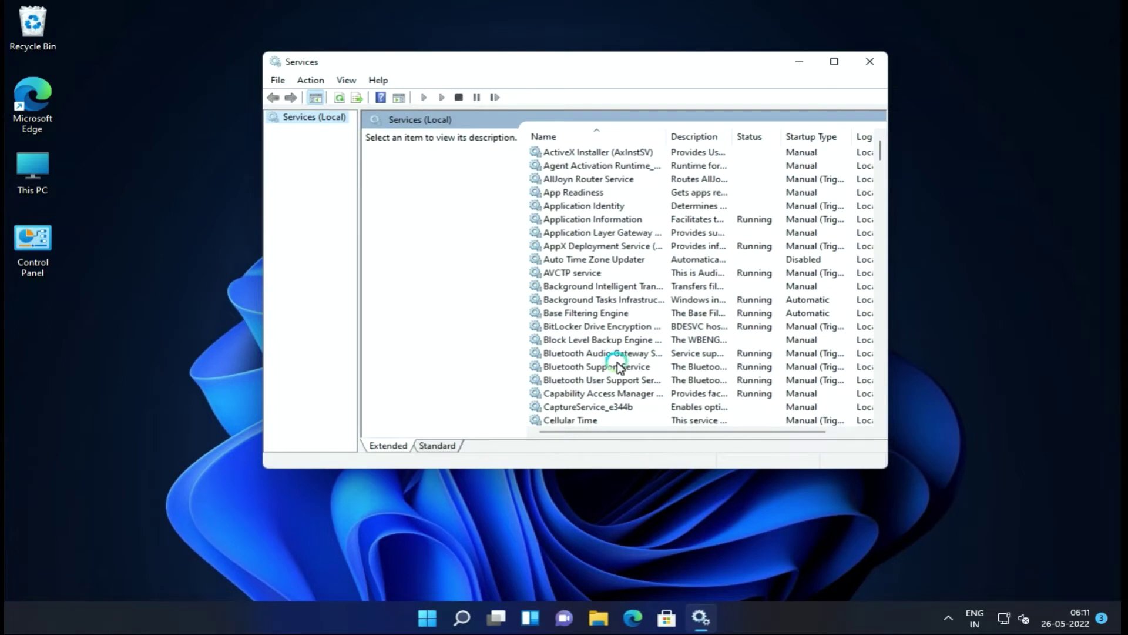
Scroll the list, reading App Readiness, DHCP Client, Extensible Authentication Protocol and Fax descriptions.
click(578, 194)
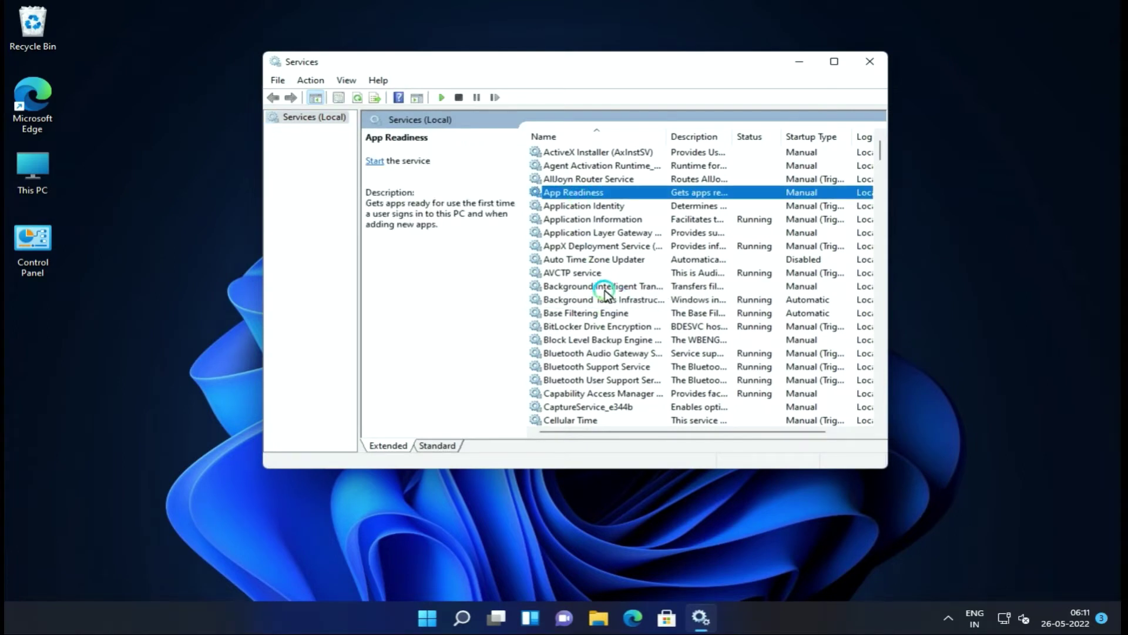
scroll(594, 297, down, 3)
scroll(579, 303, down, 1)
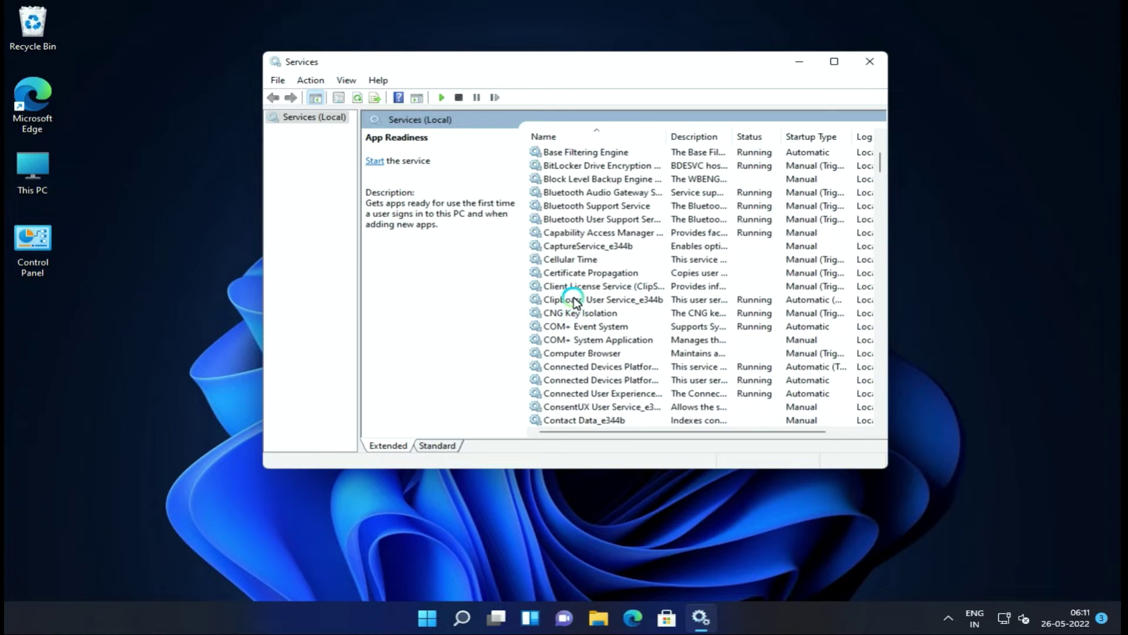
scroll(576, 307, down, 1)
scroll(575, 305, down, 9)
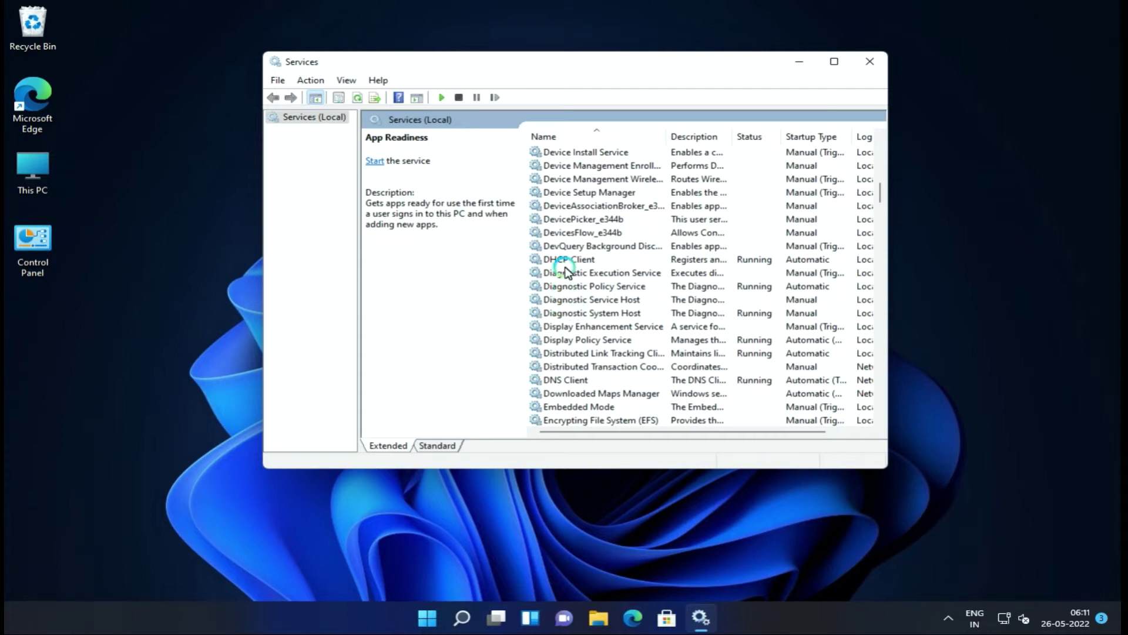
click(556, 262)
scroll(568, 304, down, 3)
click(567, 326)
click(565, 340)
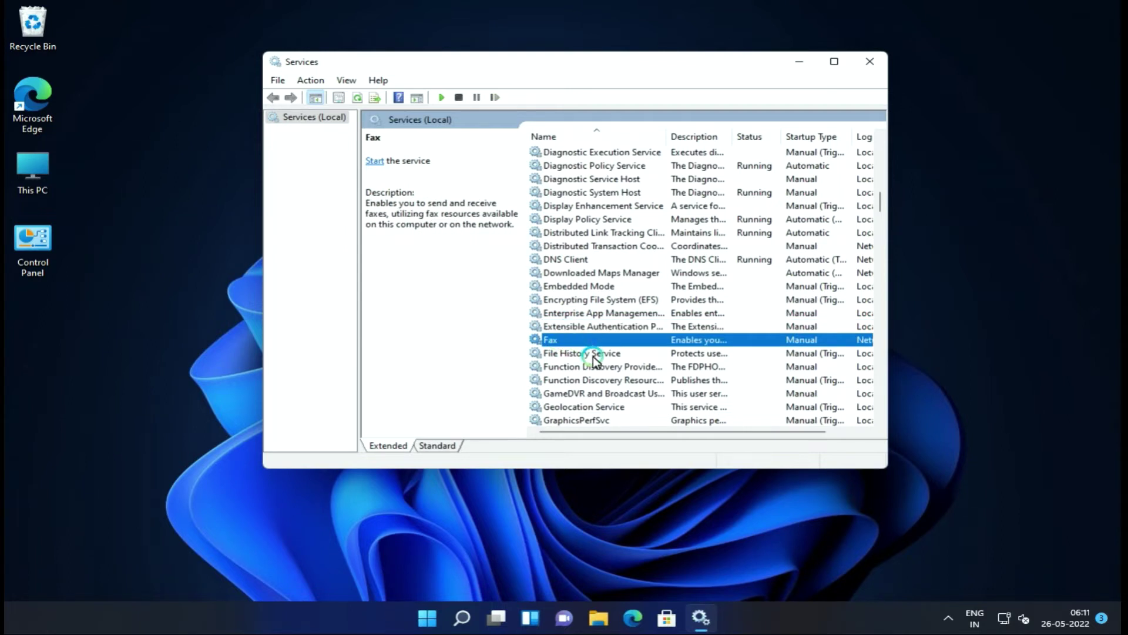
scroll(595, 362, down, 1)
scroll(594, 369, down, 3)
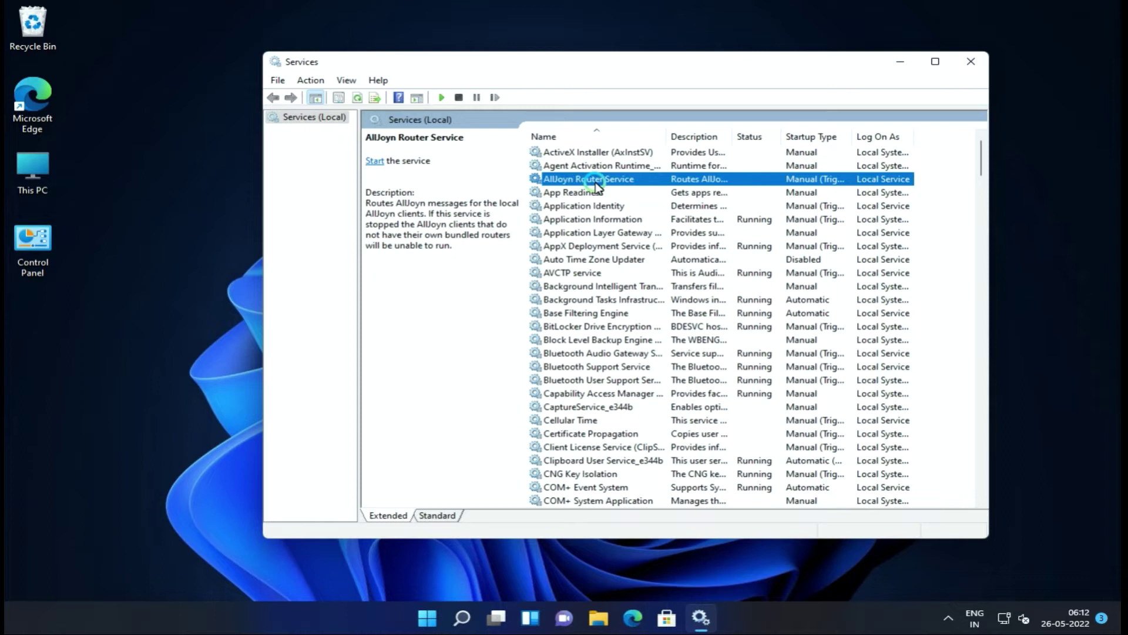
double_click(596, 183)
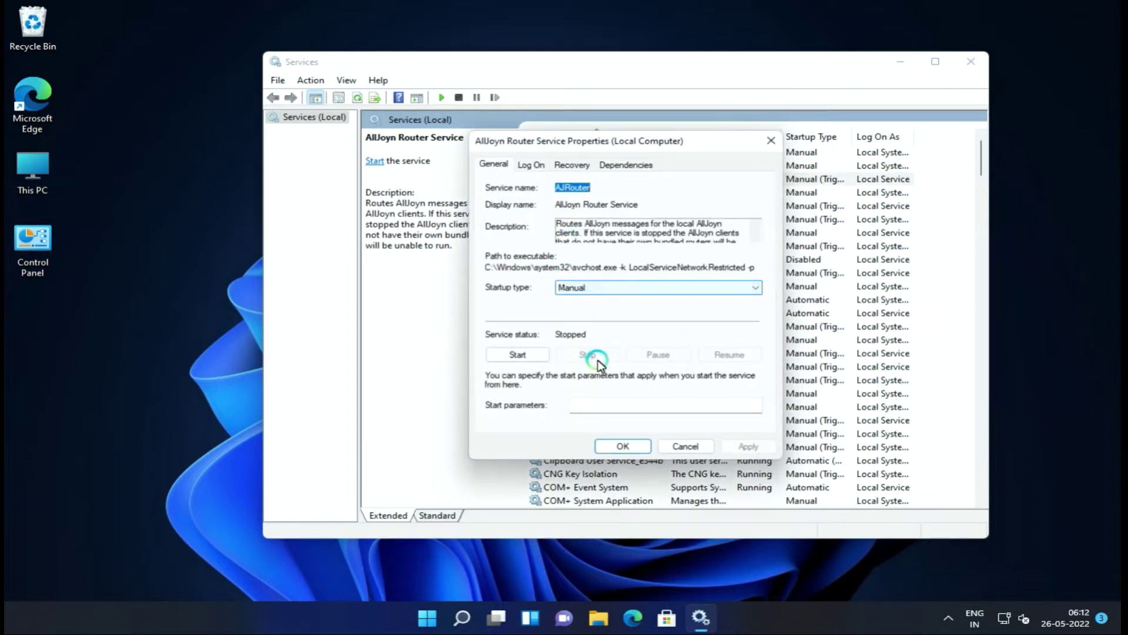
click(577, 287)
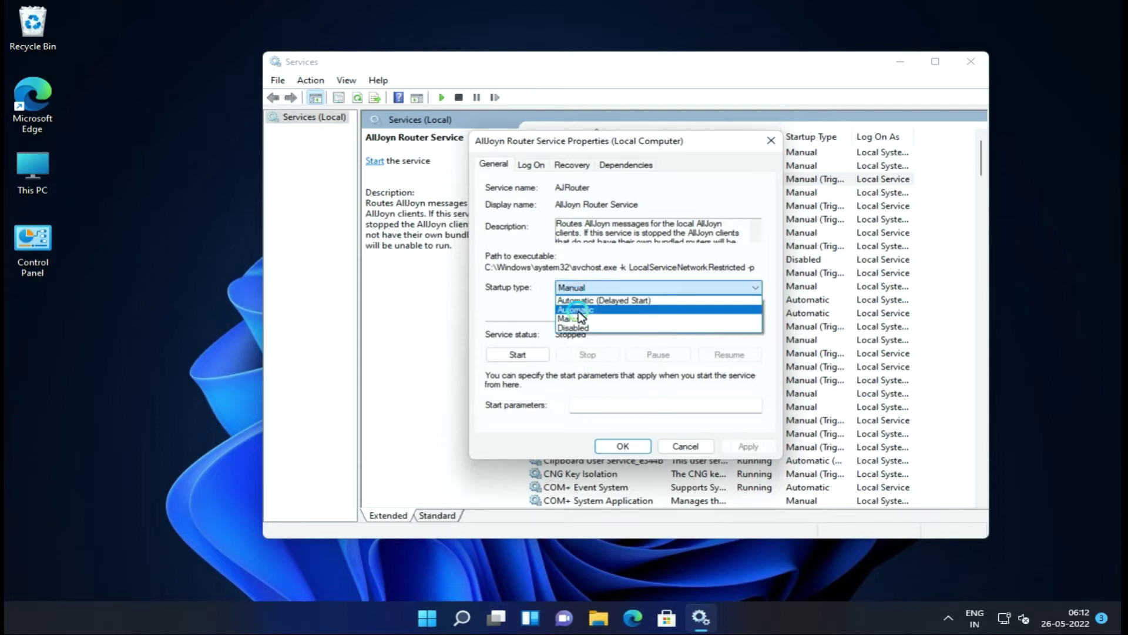
click(581, 318)
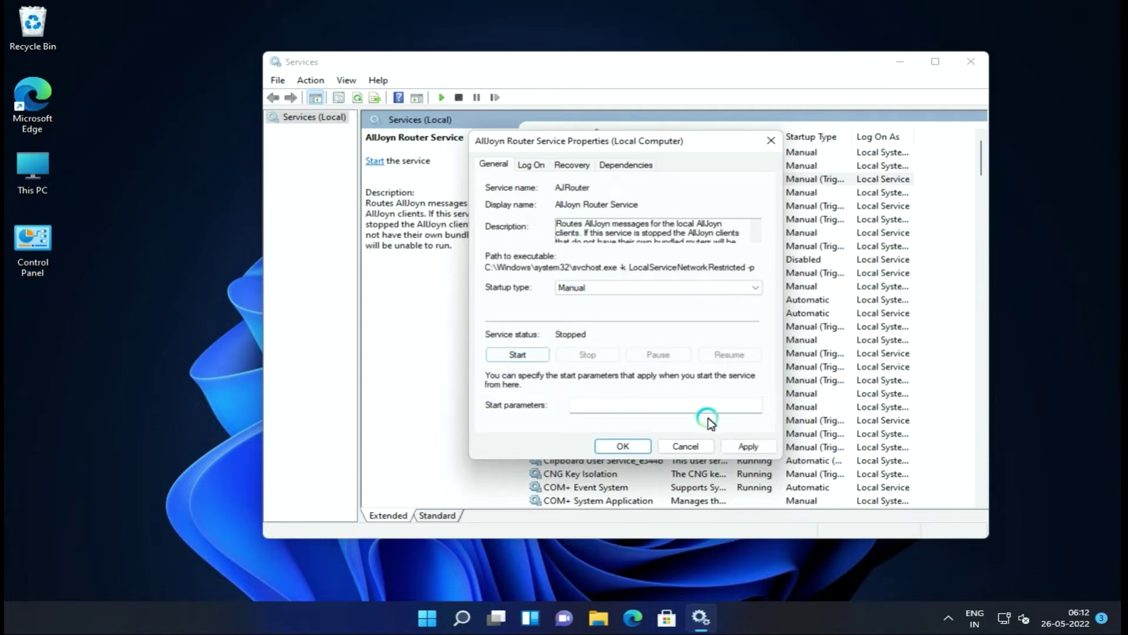
click(740, 448)
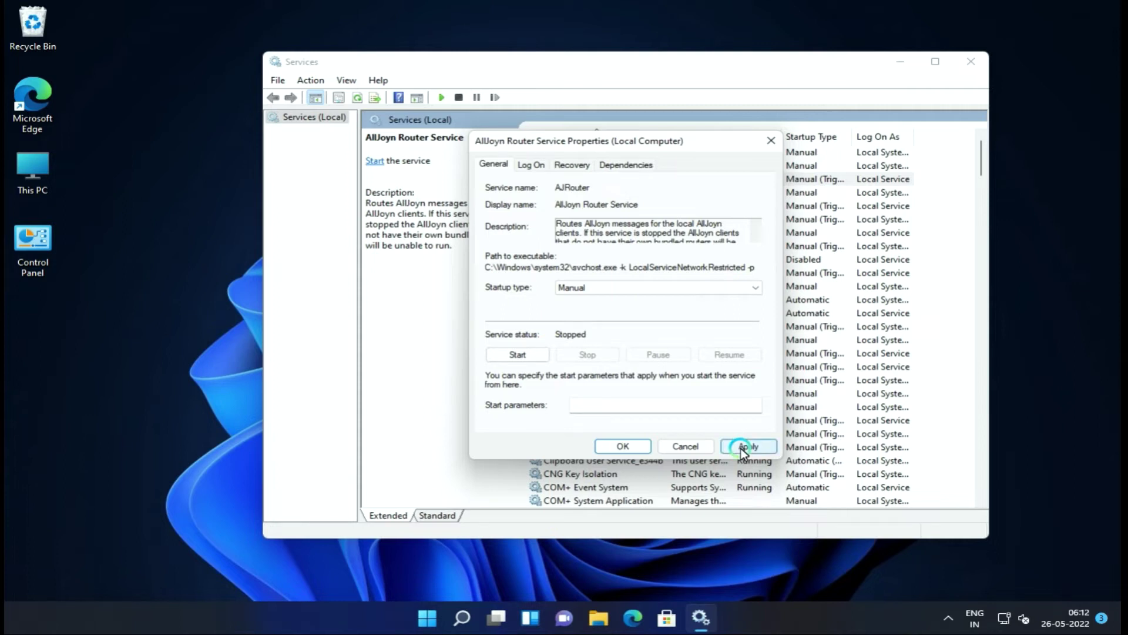
click(615, 446)
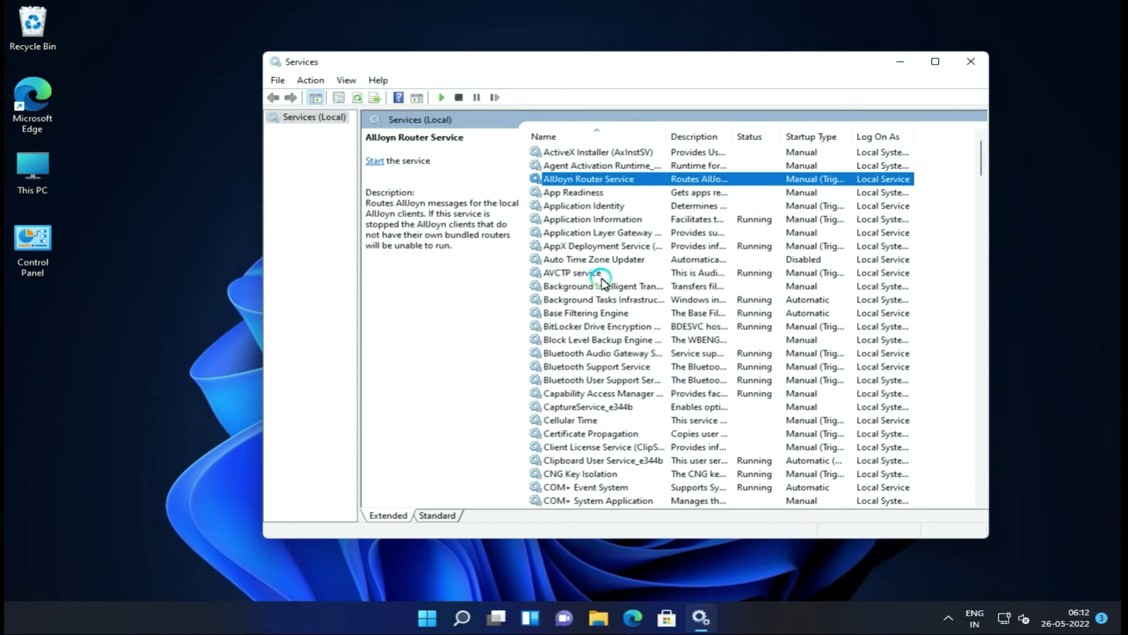
Find Certificate Propagation and apply a Disabled startup type in its properties.
key(c)
key(Down)
key(Down)
key(Down)
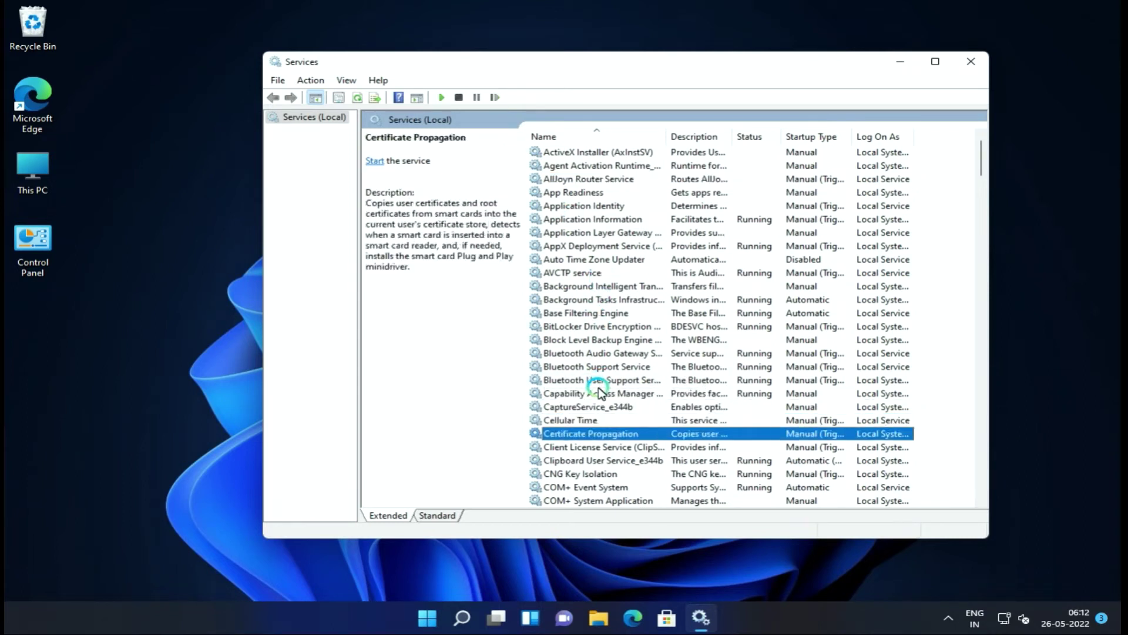
key(Down)
click(593, 434)
click(586, 435)
double_click(586, 435)
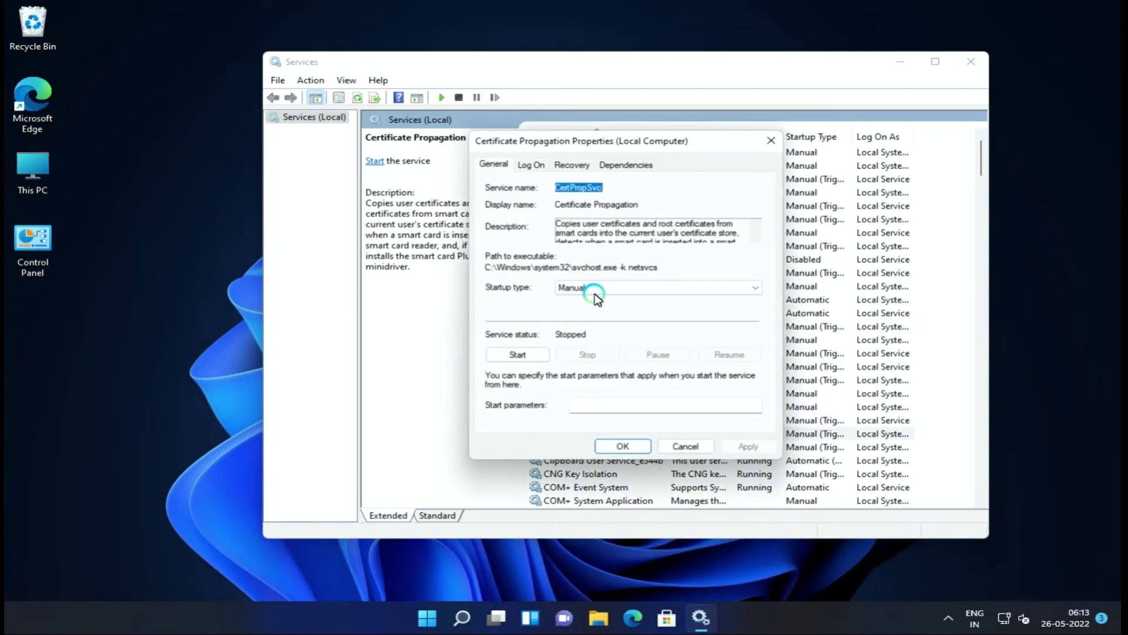
click(594, 289)
click(585, 329)
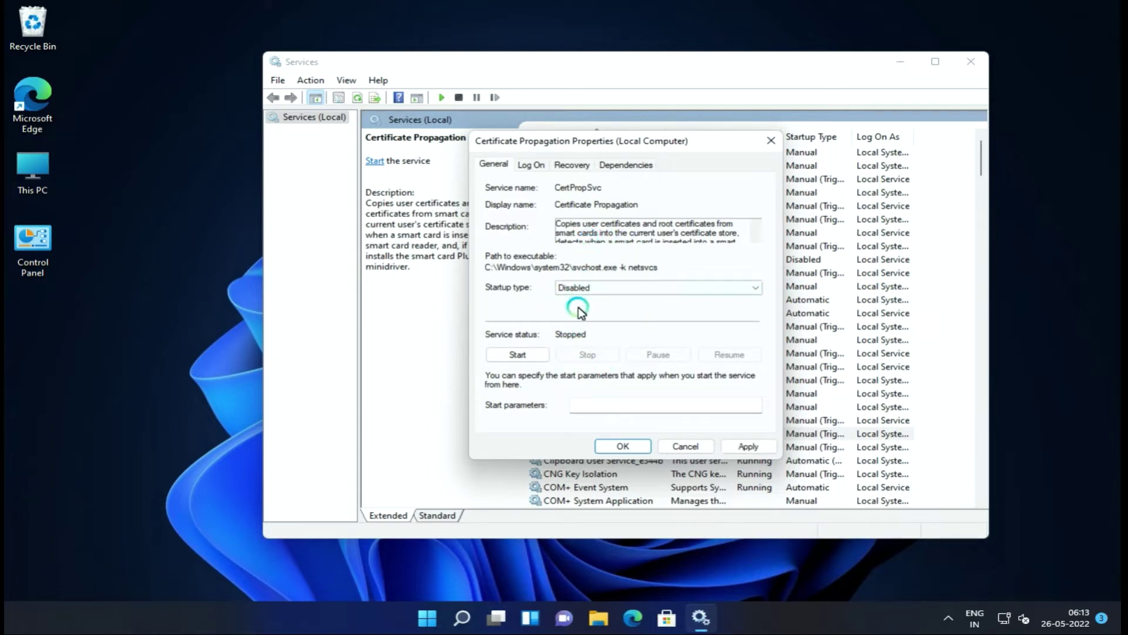
click(741, 446)
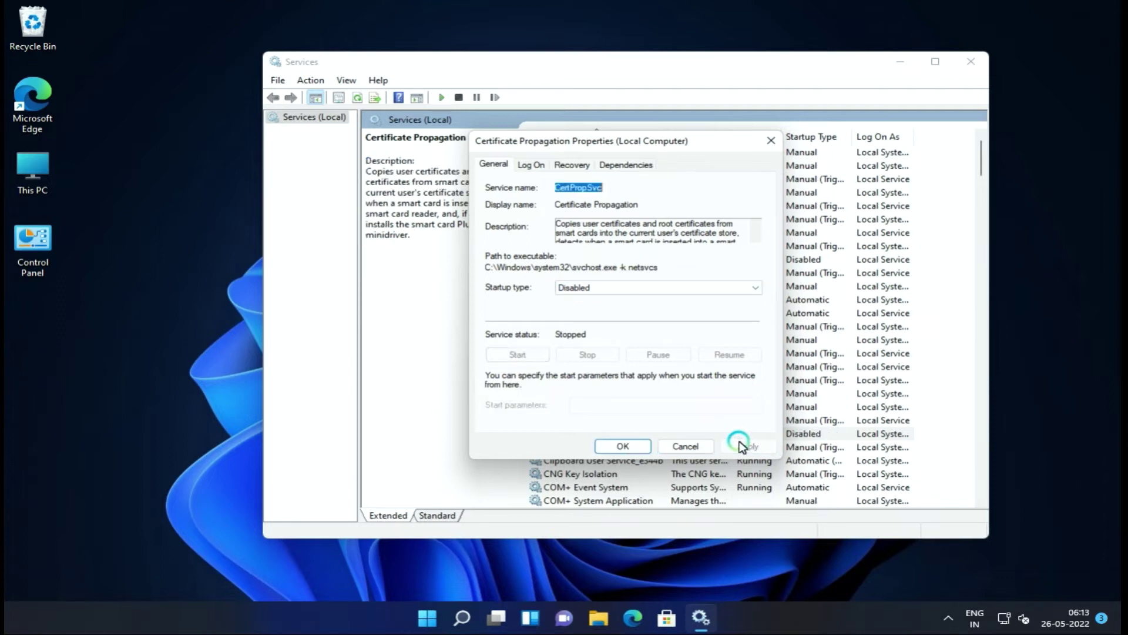
click(610, 446)
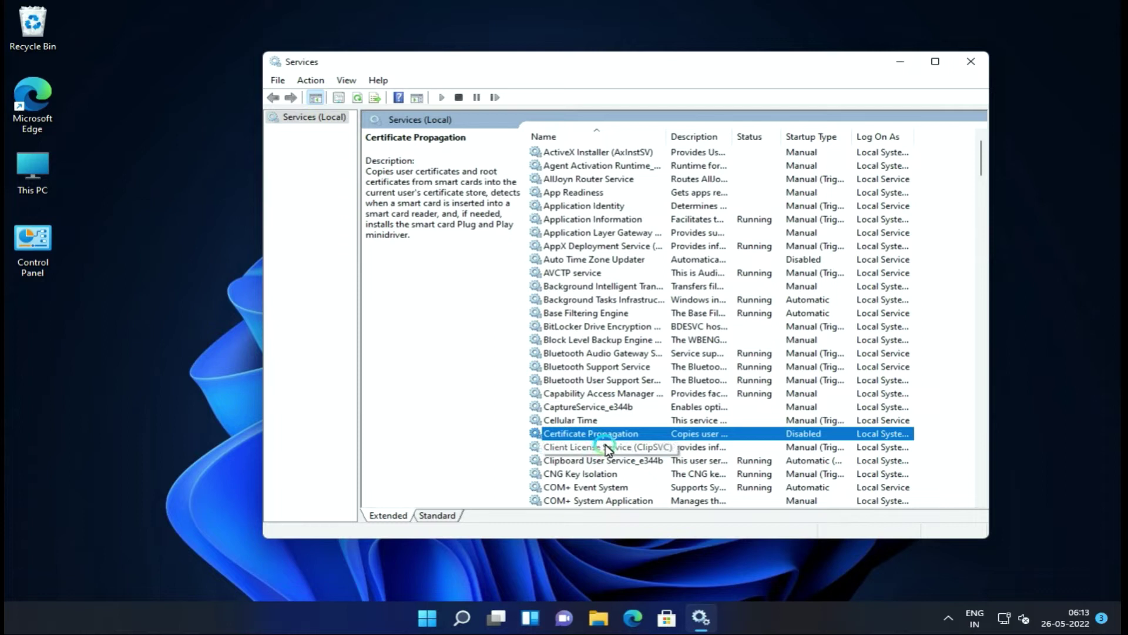
Apply a Disabled startup type to BitLocker Drive Encryption Service in its properties.
click(608, 447)
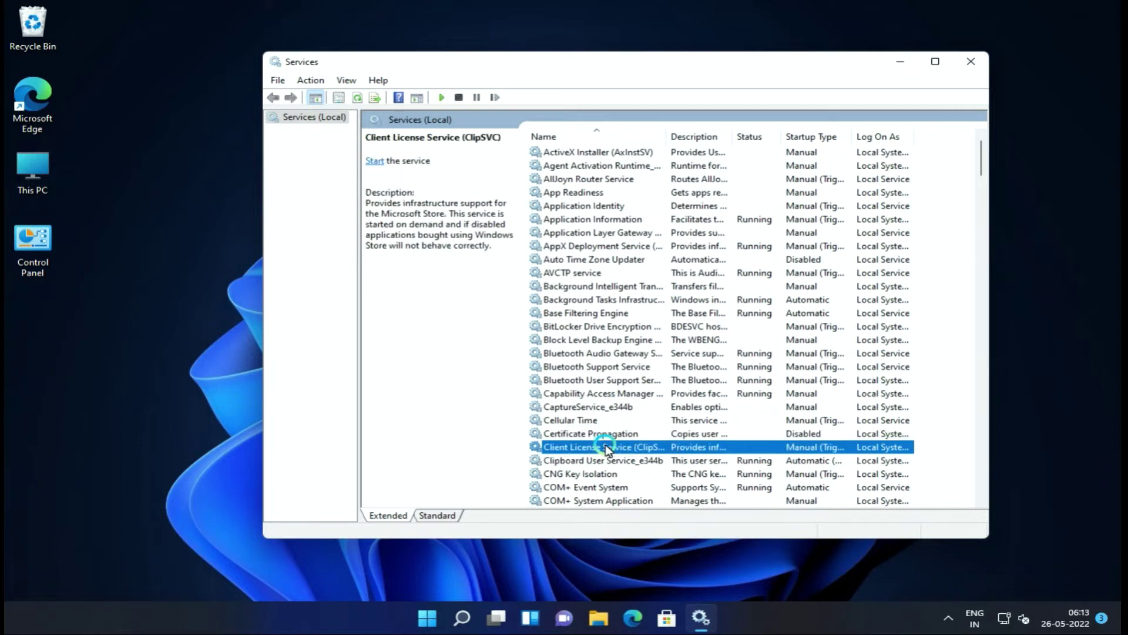
click(600, 327)
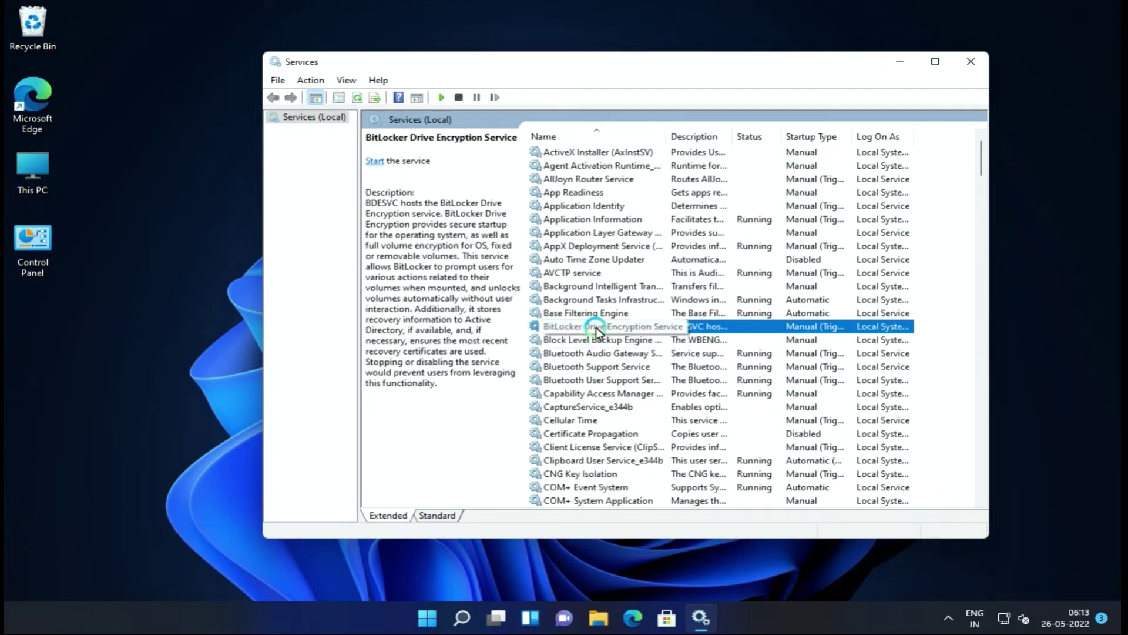
double_click(597, 332)
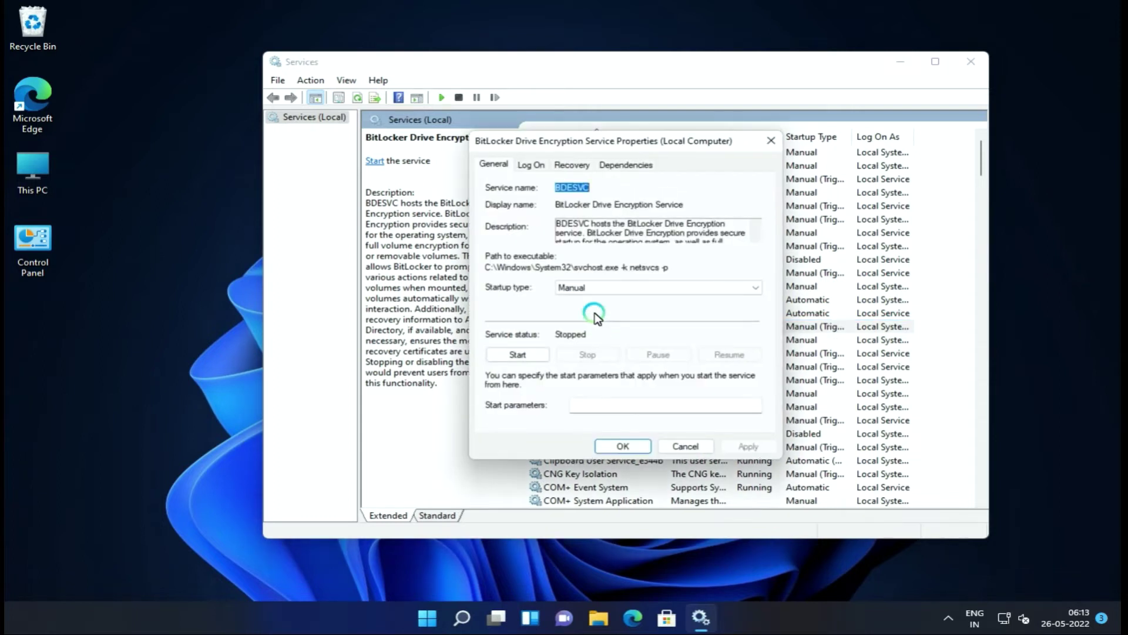
click(593, 288)
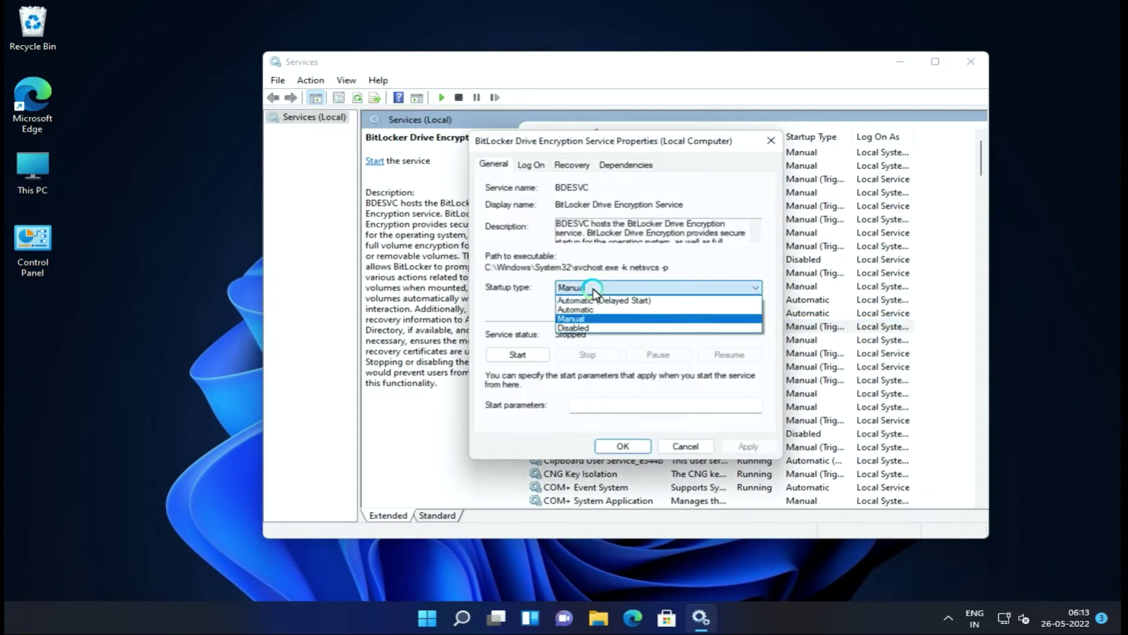
click(592, 327)
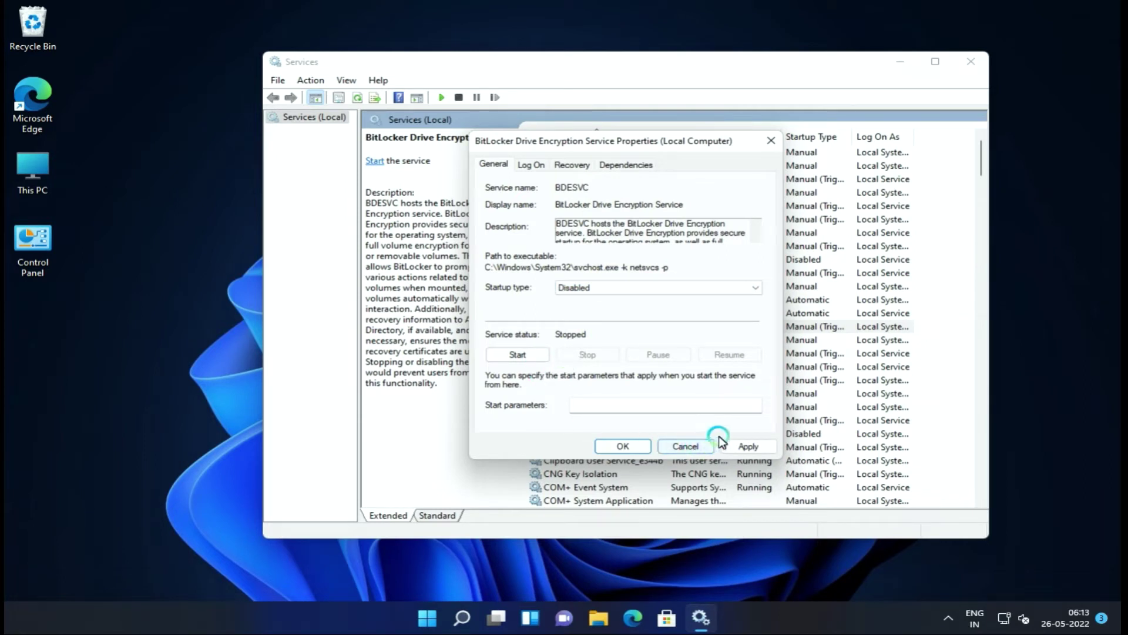
click(744, 446)
click(619, 446)
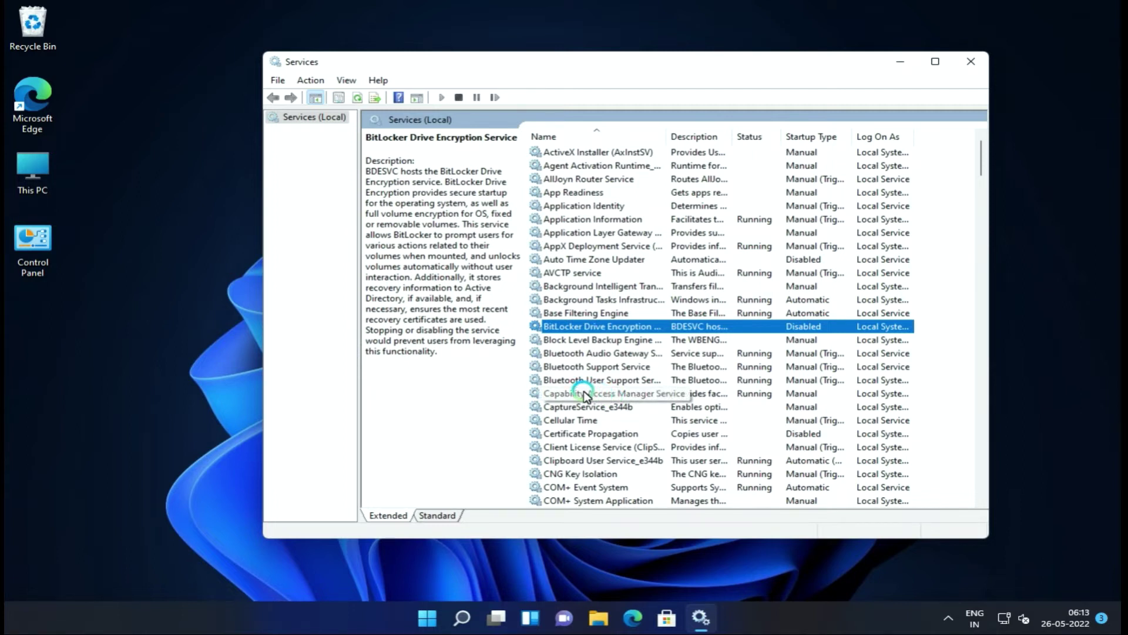
Open Bluetooth Support Service's properties and choose a Disabled startup type.
key(Down)
key(Down)
key(Down)
key(Down)
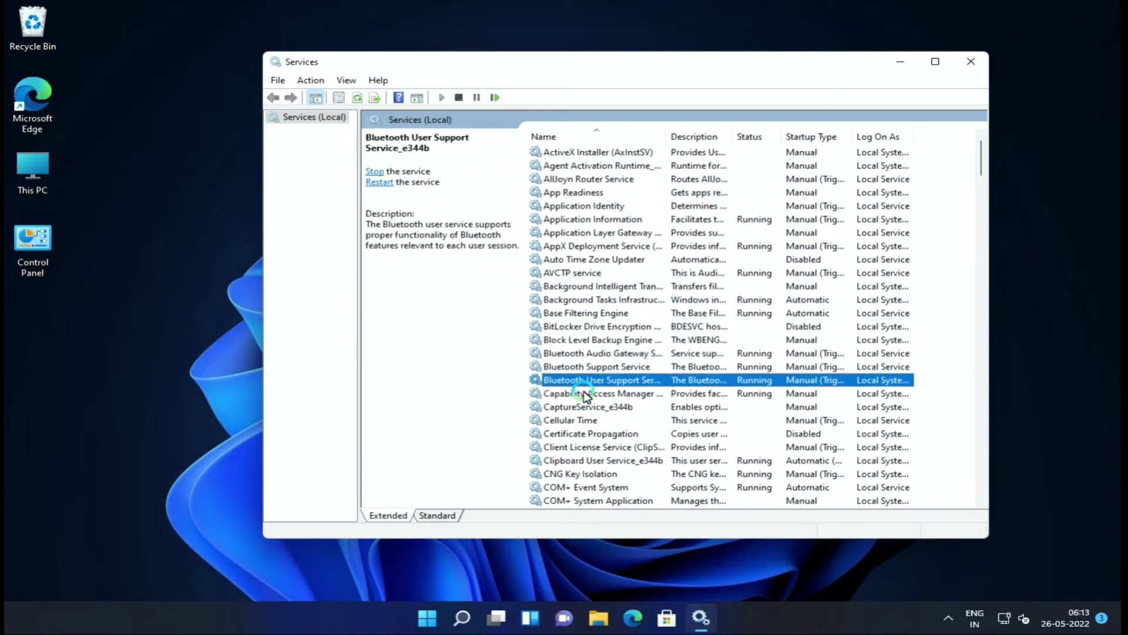
key(b)
key(b)
scroll(586, 395, down, 2)
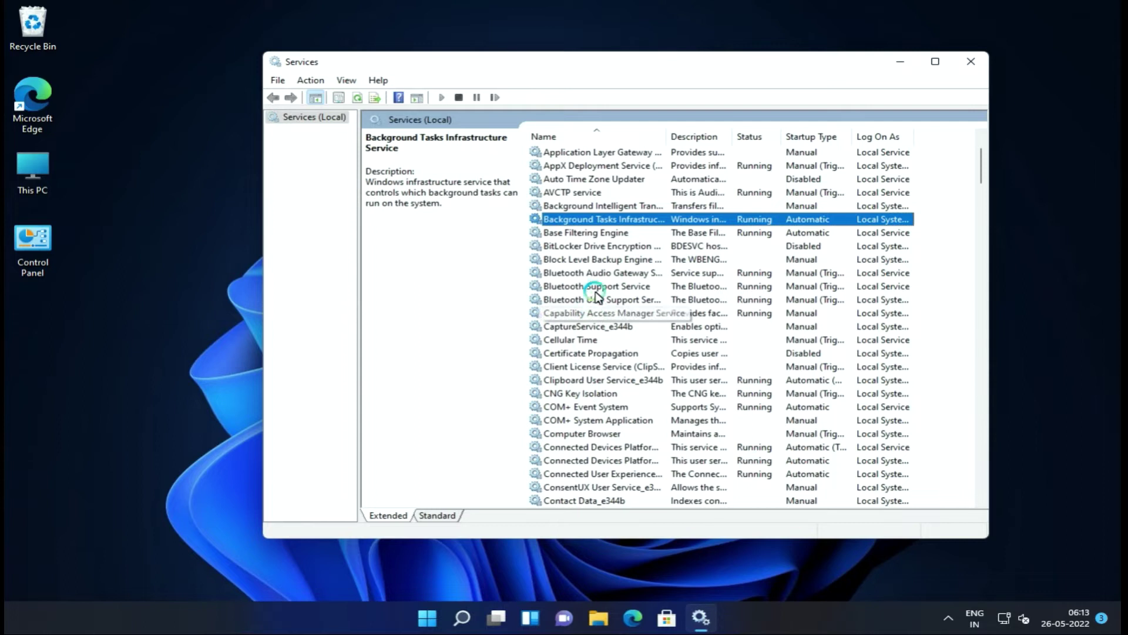
click(599, 287)
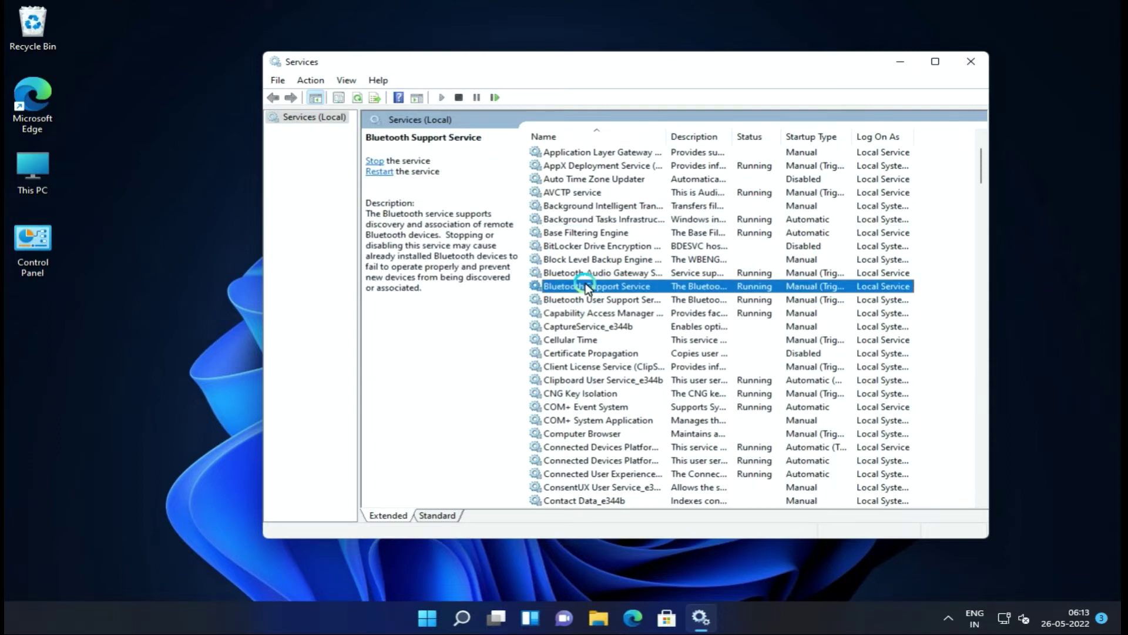
double_click(628, 287)
click(626, 287)
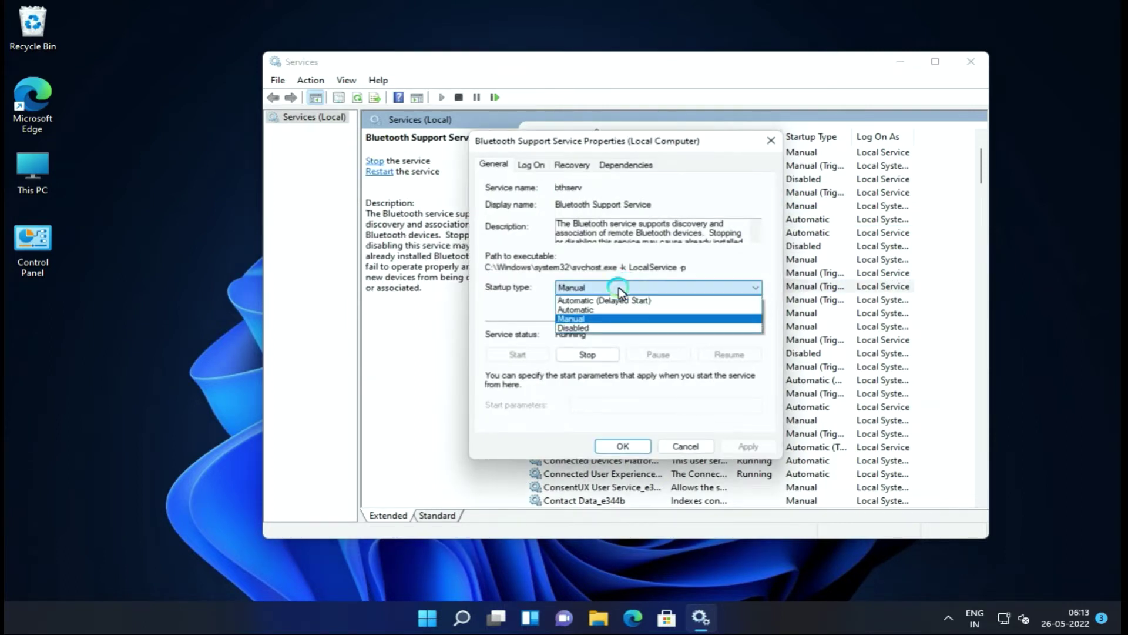
click(585, 324)
Stop it together with the dependent Bluetooth User Support service and apply the change.
click(605, 360)
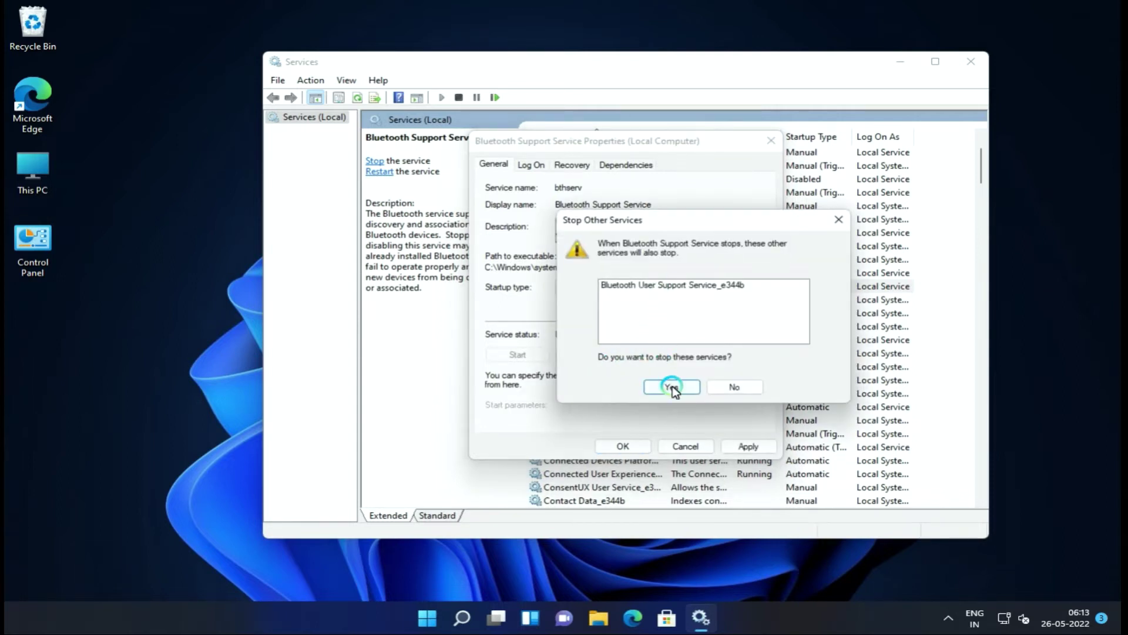
click(671, 387)
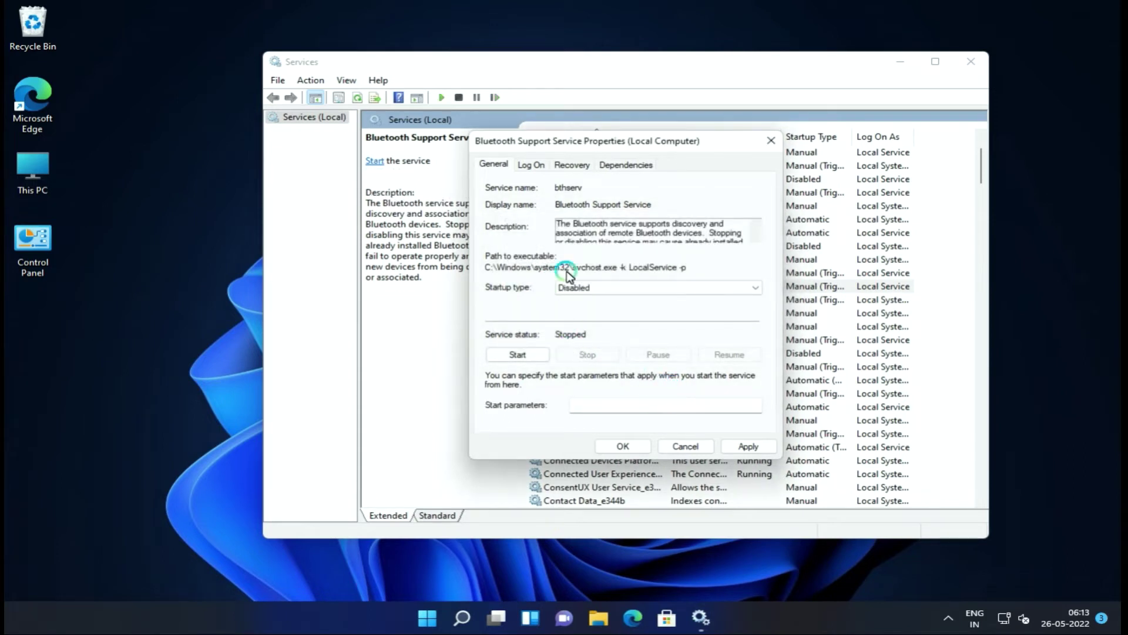
click(664, 287)
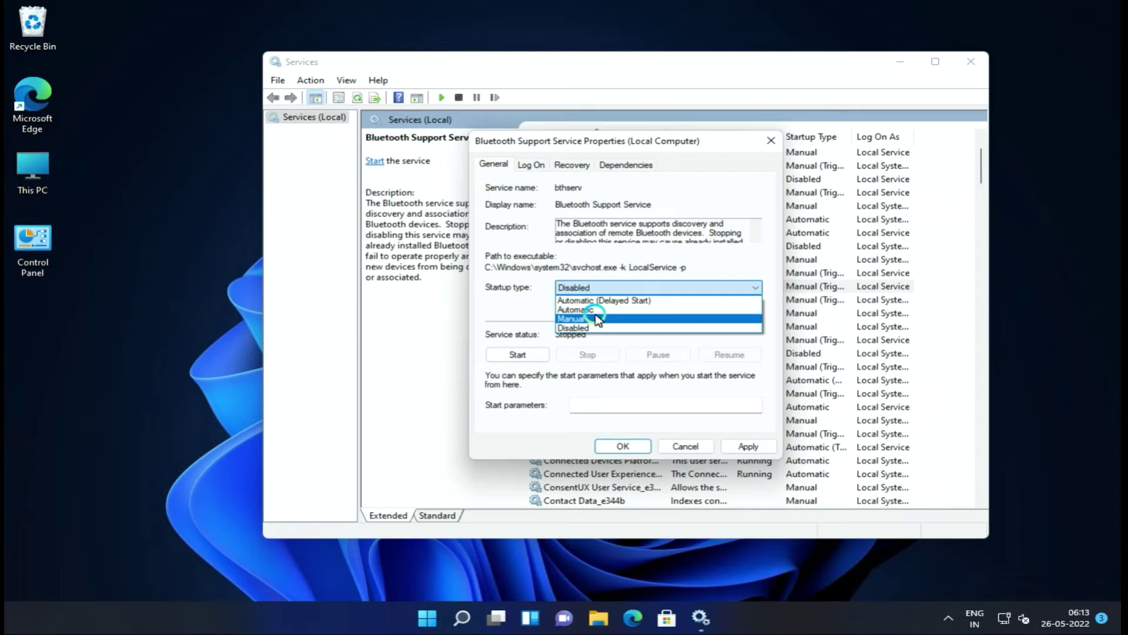
click(743, 446)
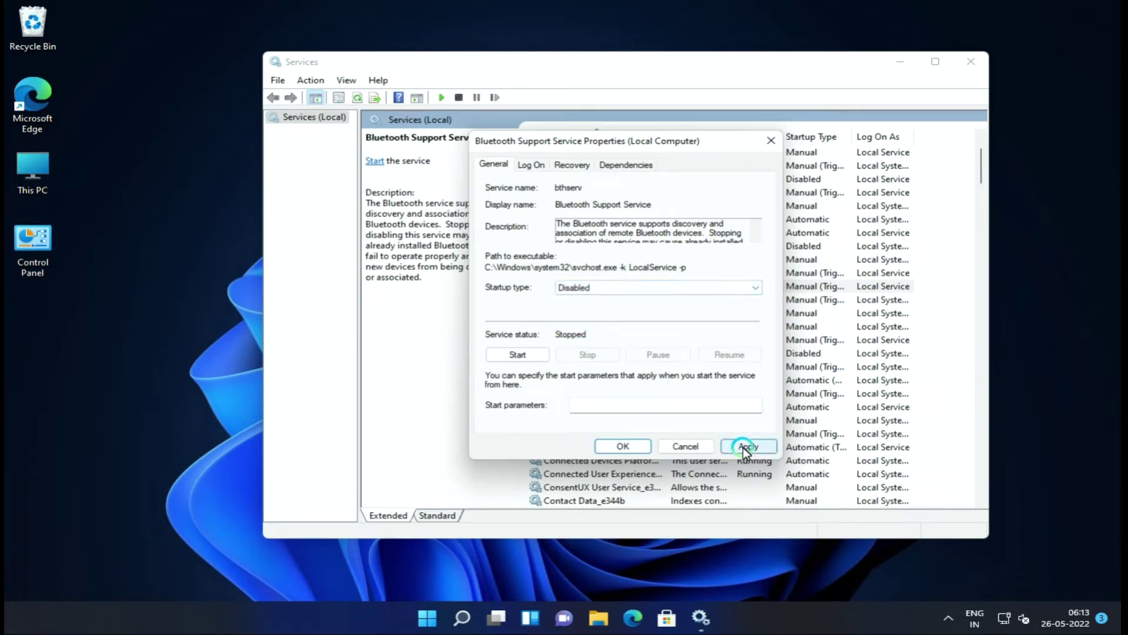
click(645, 446)
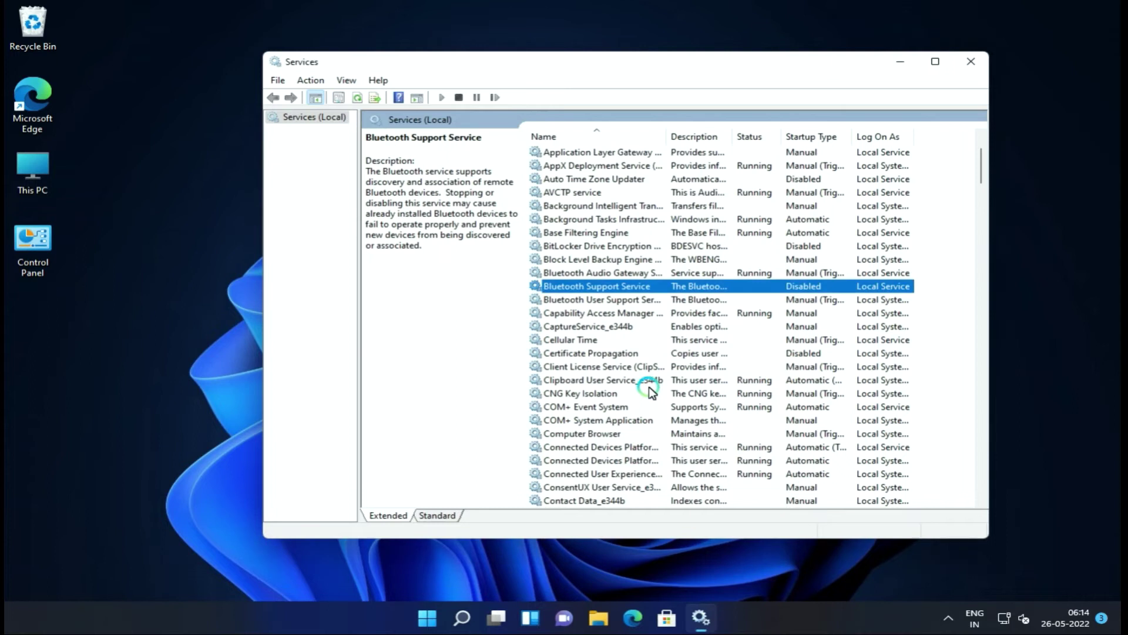
Switch Connected Devices Platform Service from Automatic to Manual startup and apply it.
scroll(608, 441, down, 2)
click(624, 368)
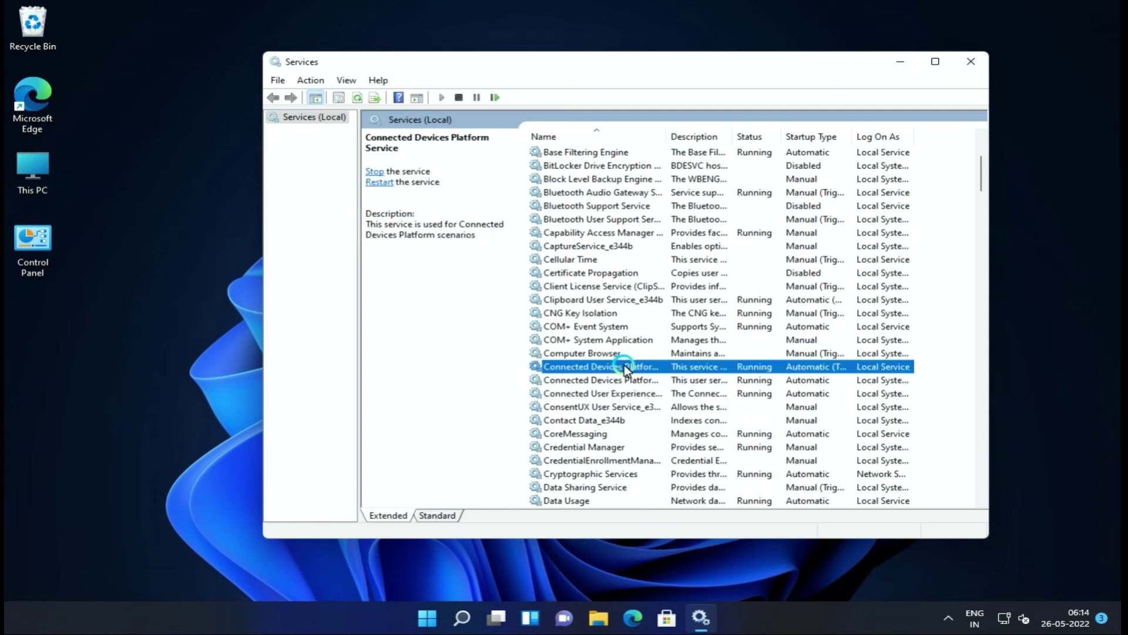
double_click(624, 367)
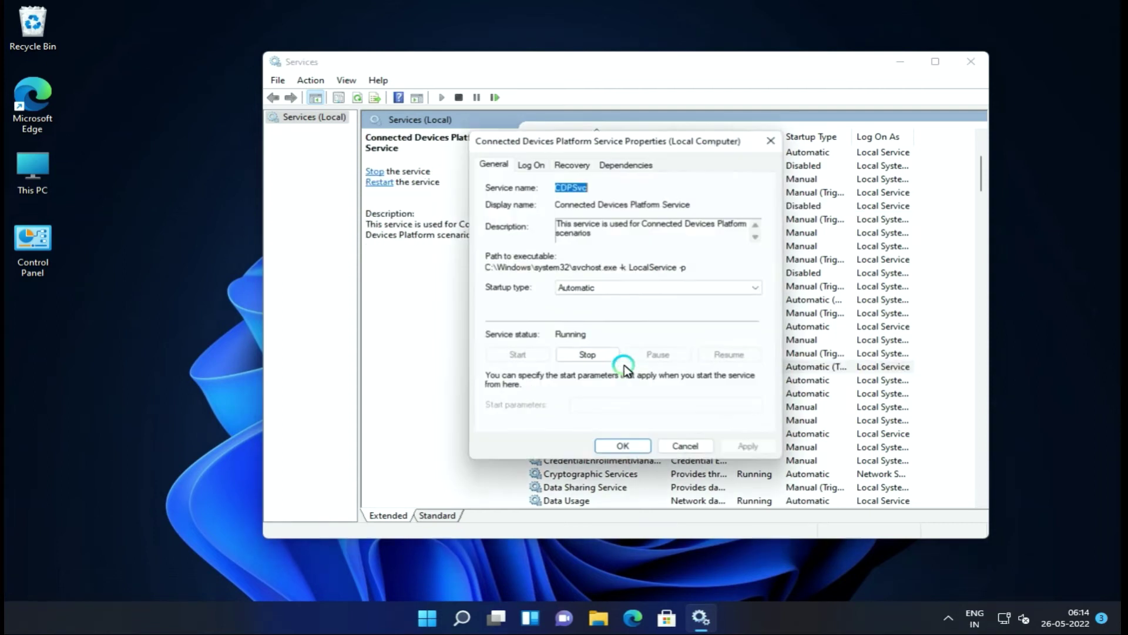
click(586, 288)
click(583, 320)
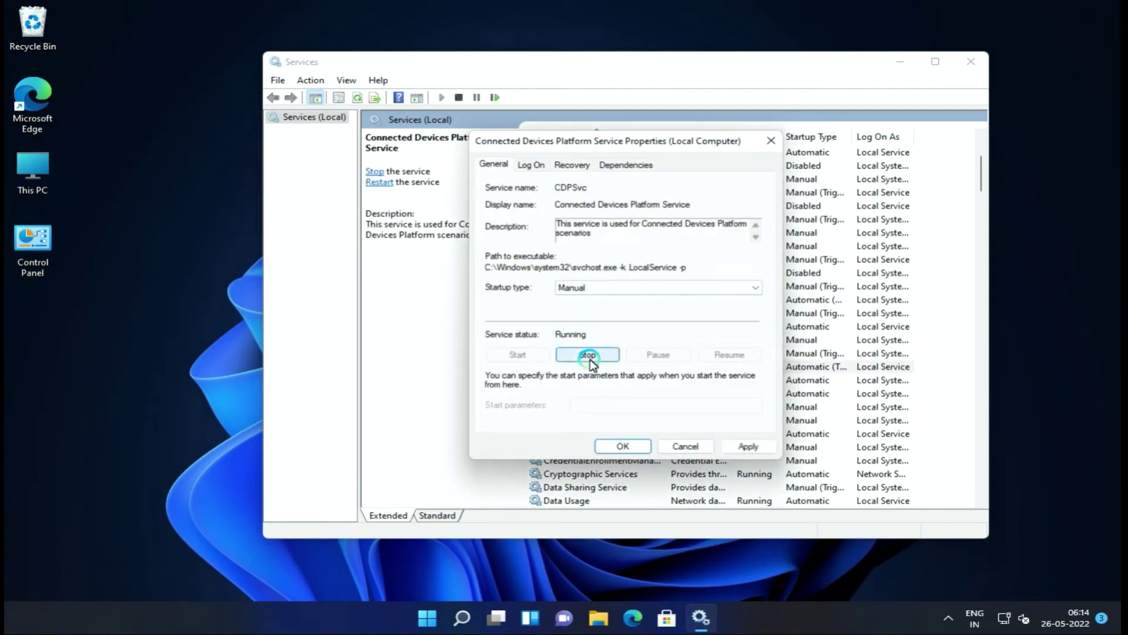
click(743, 446)
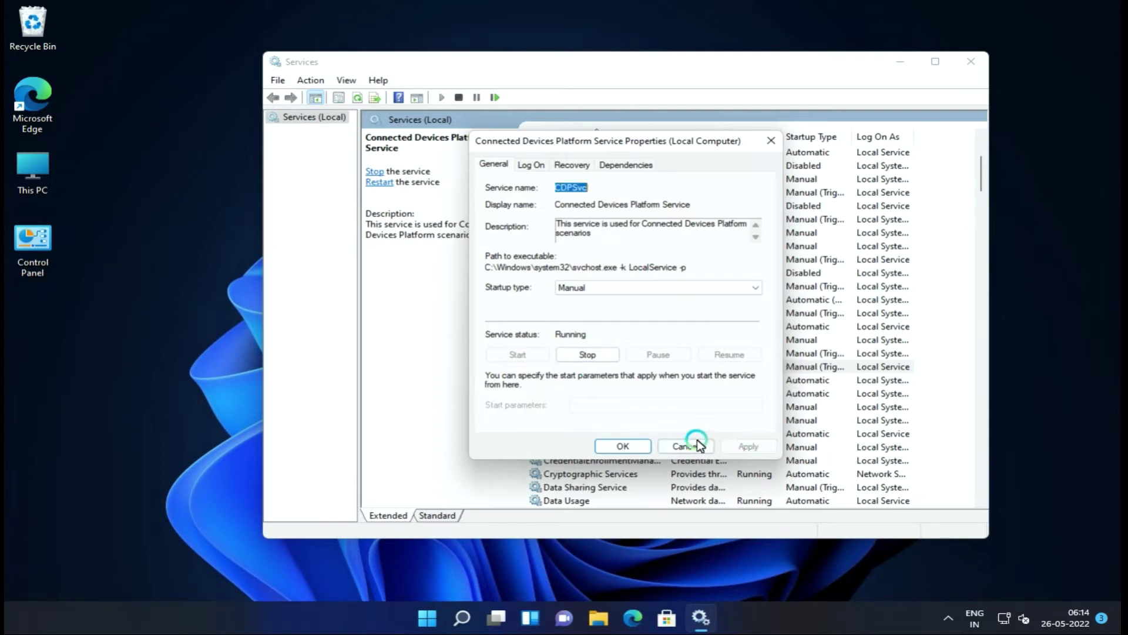
click(624, 447)
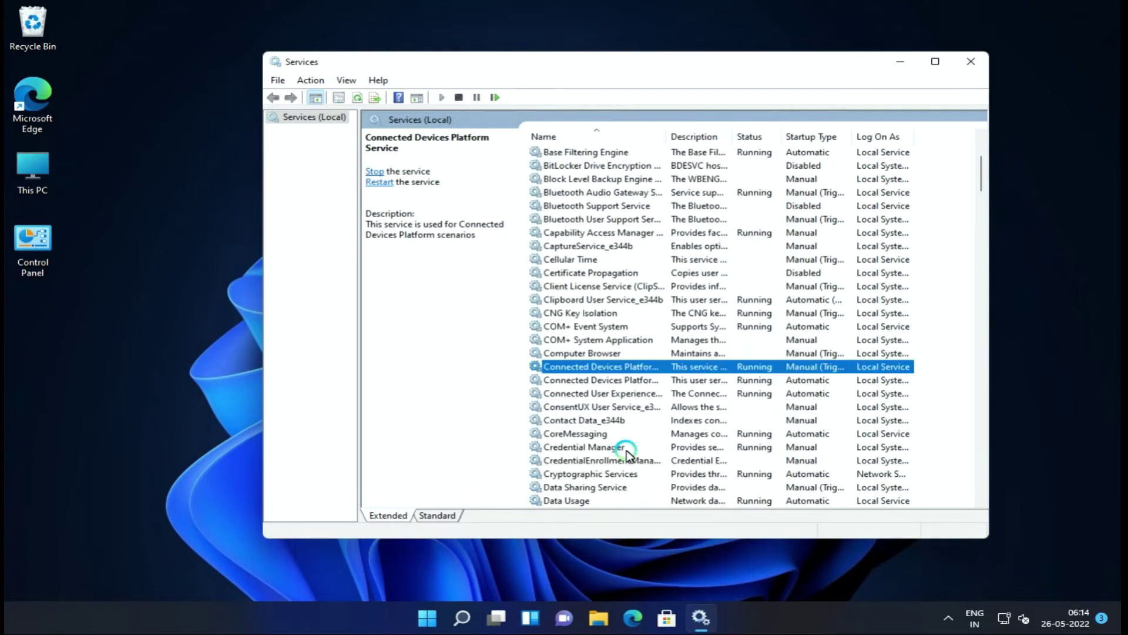
Set Connected User Experiences and Telemetry to Disabled, stop it, and apply.
double_click(600, 395)
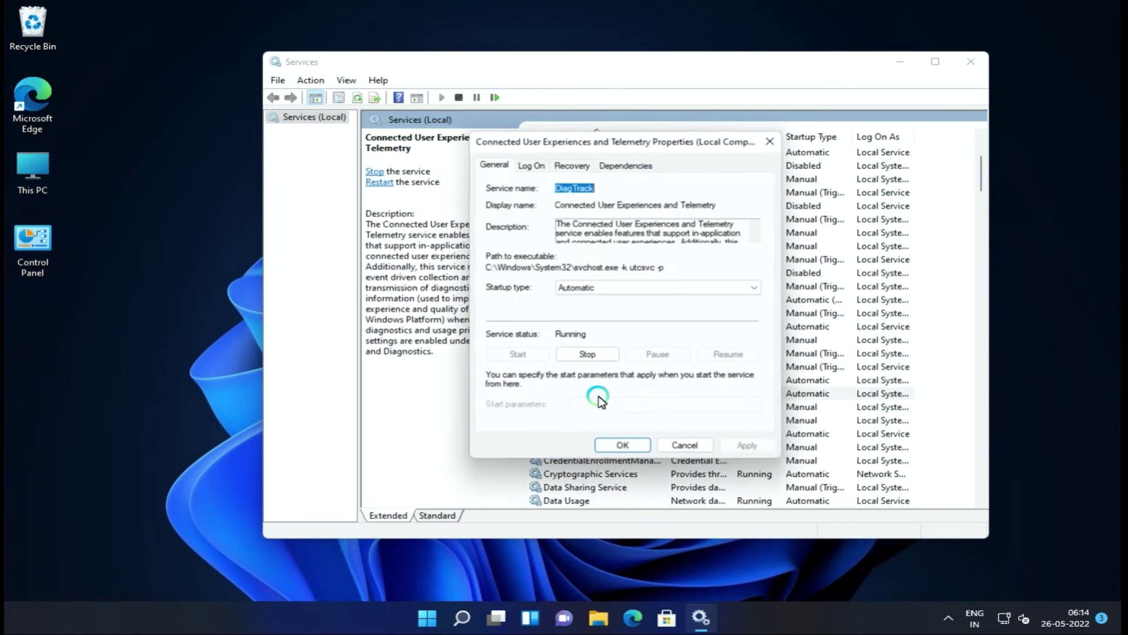
click(588, 287)
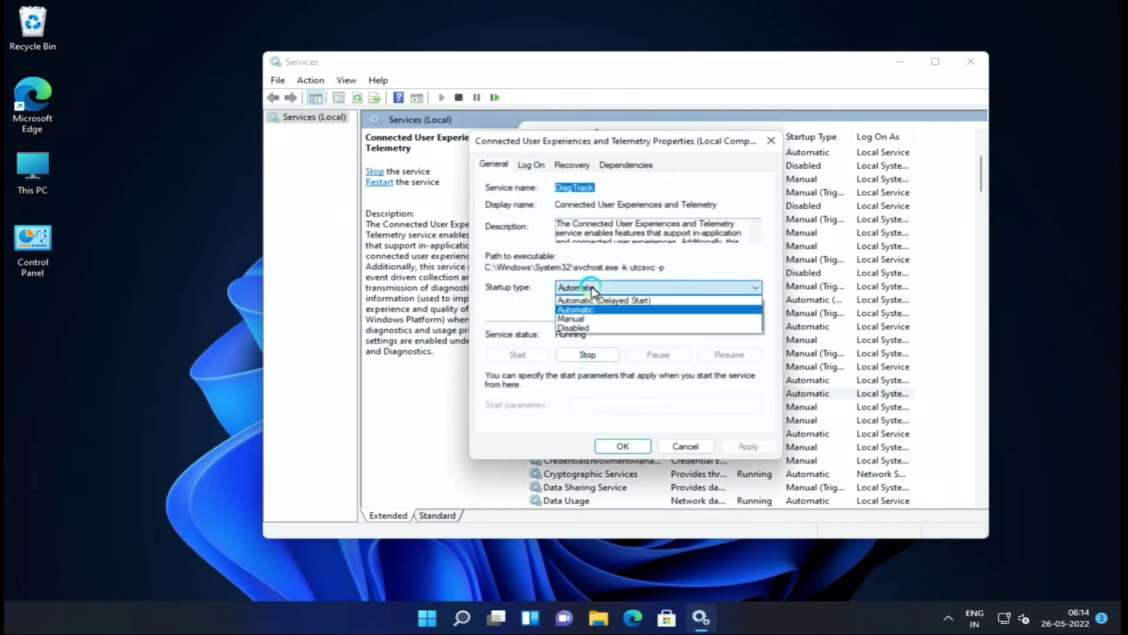
click(589, 328)
click(590, 359)
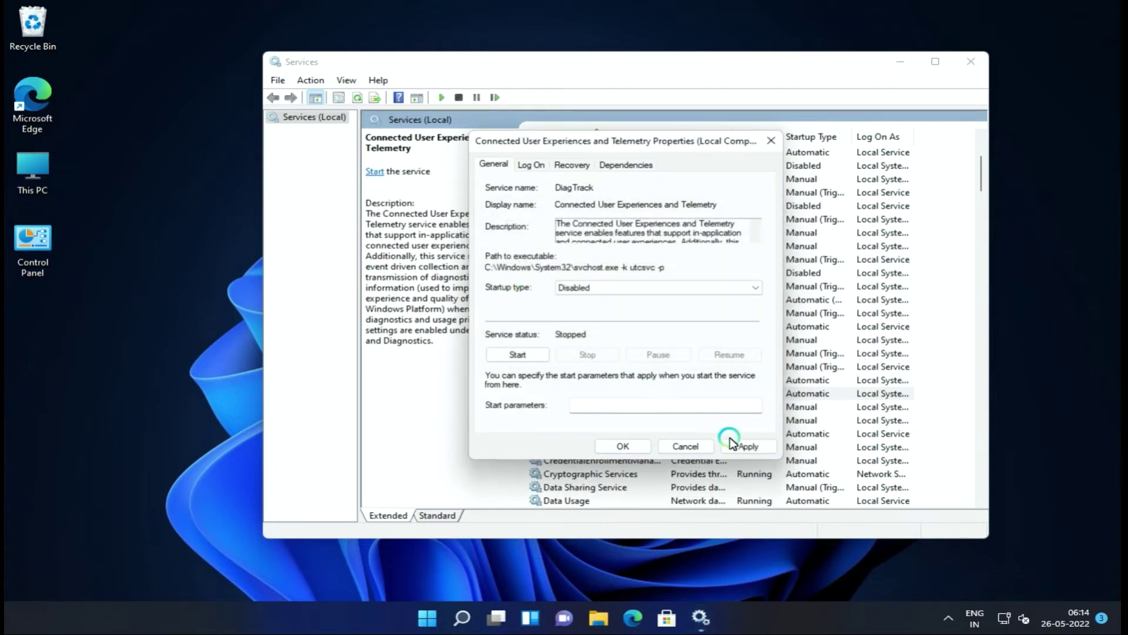
click(741, 447)
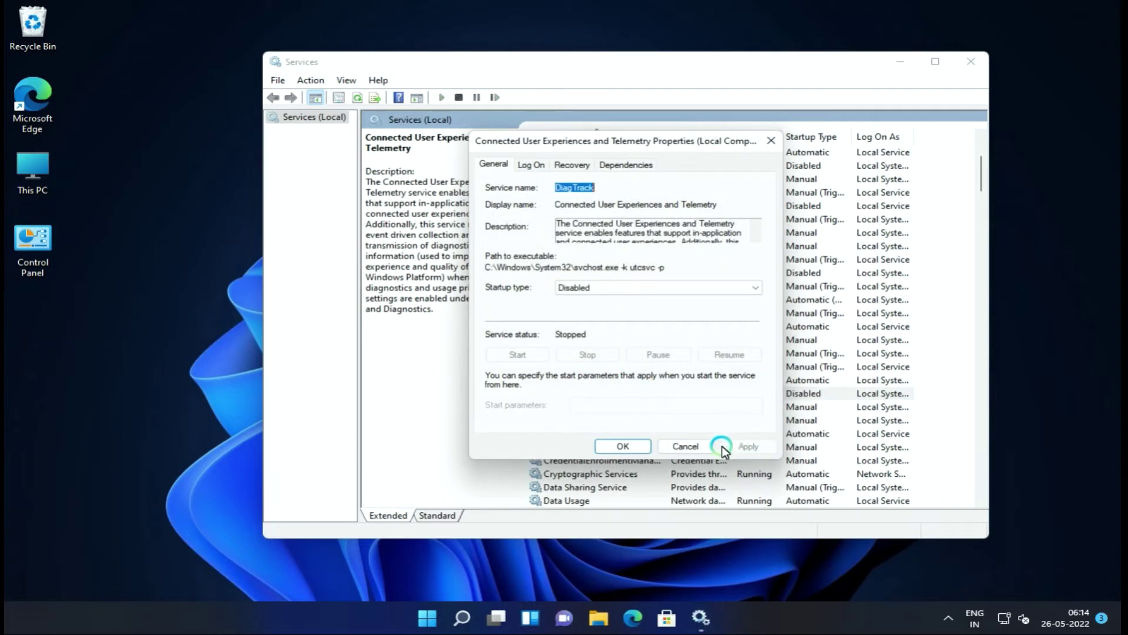
click(636, 446)
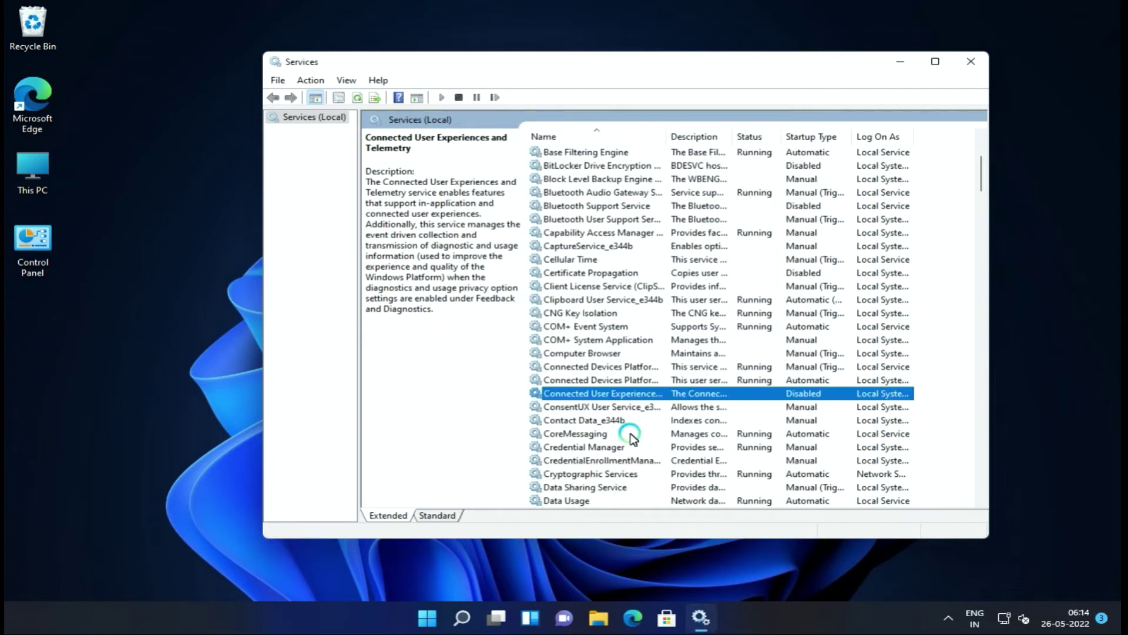
Scroll down the services list and select the Diagnostic Policy Service.
scroll(620, 422, down, 2)
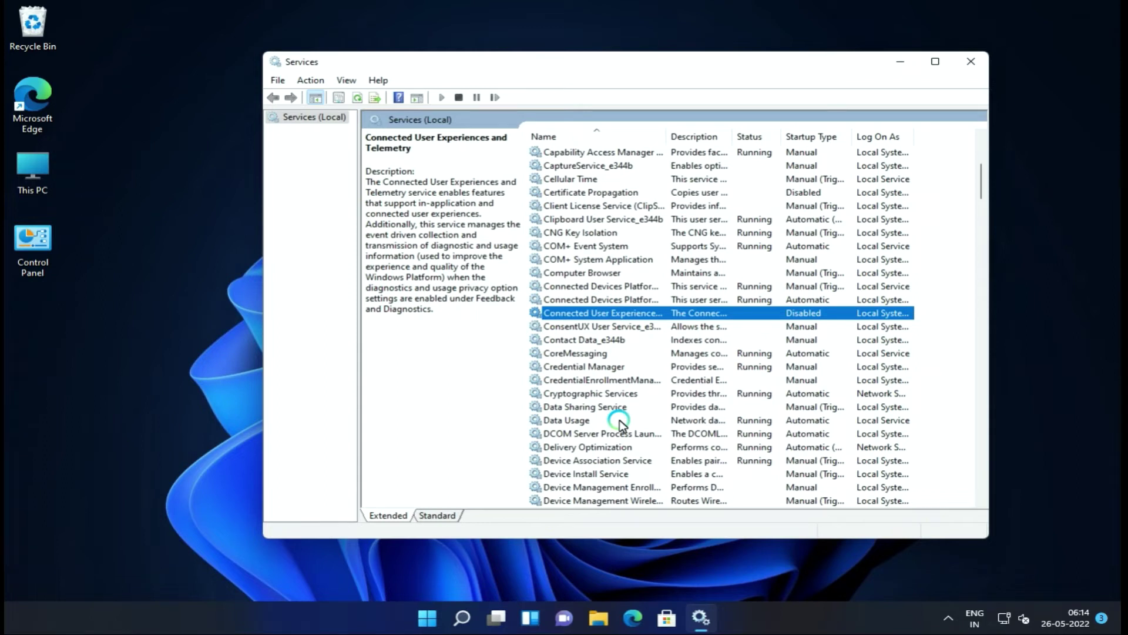
scroll(620, 422, down, 1)
scroll(619, 420, down, 1)
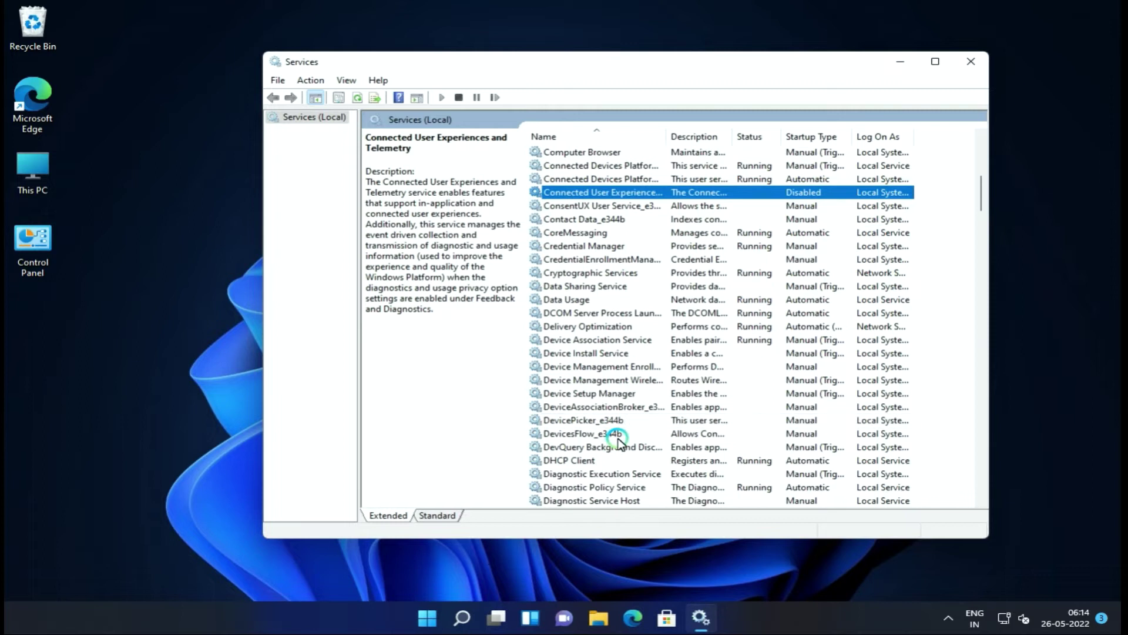
scroll(617, 437, down, 1)
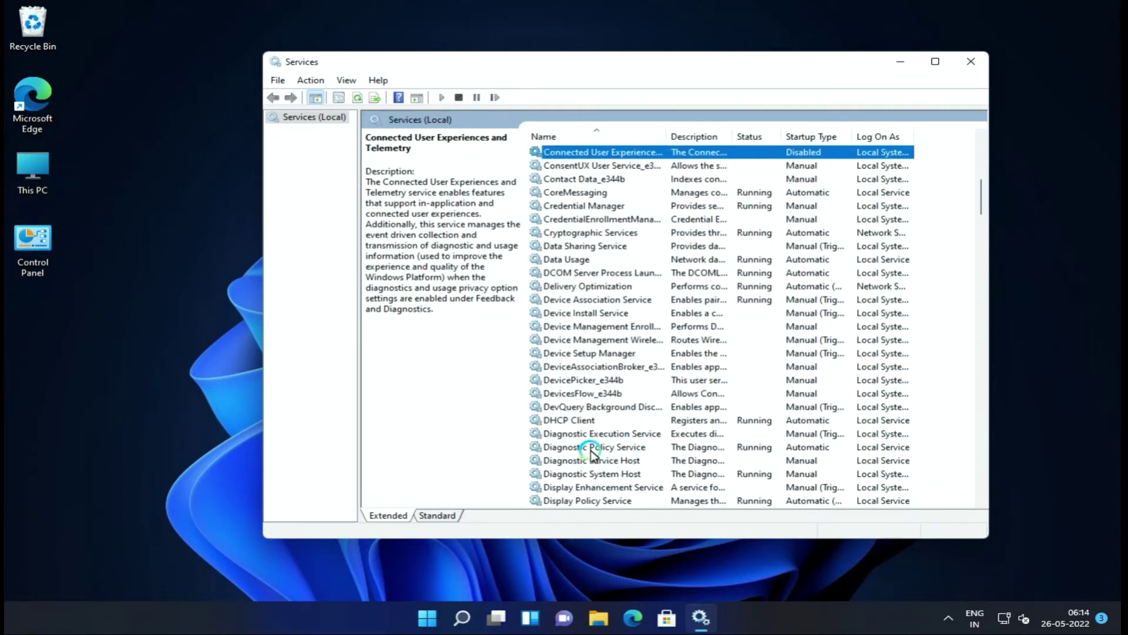
click(591, 448)
Give Diagnostic Policy Service a Disabled startup type, stop it, and apply the change.
double_click(591, 449)
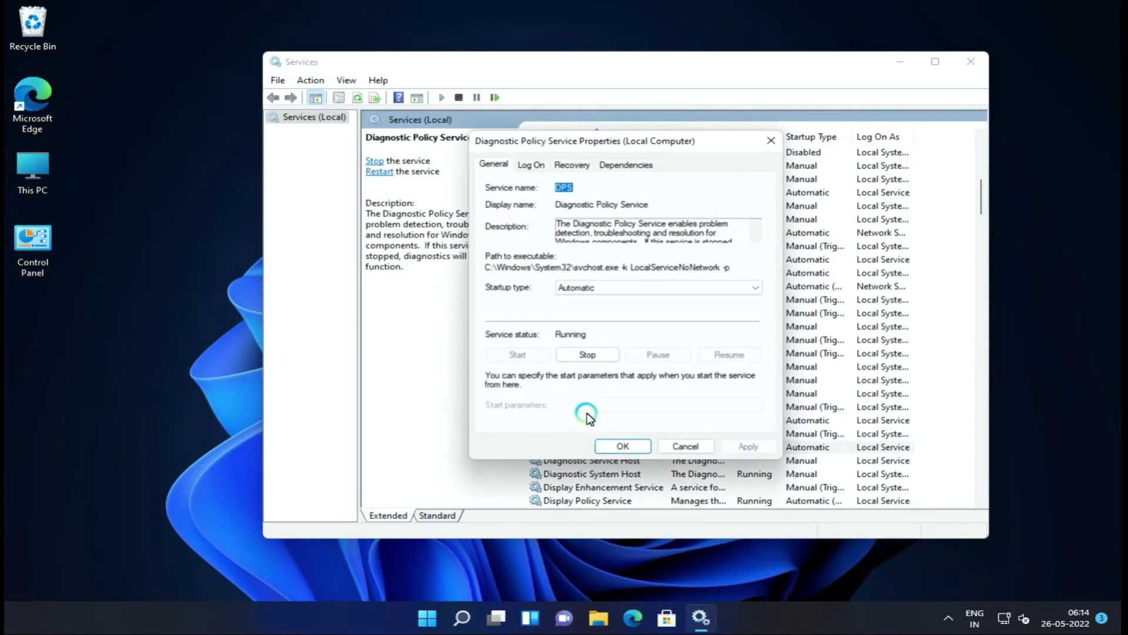
click(580, 288)
click(576, 319)
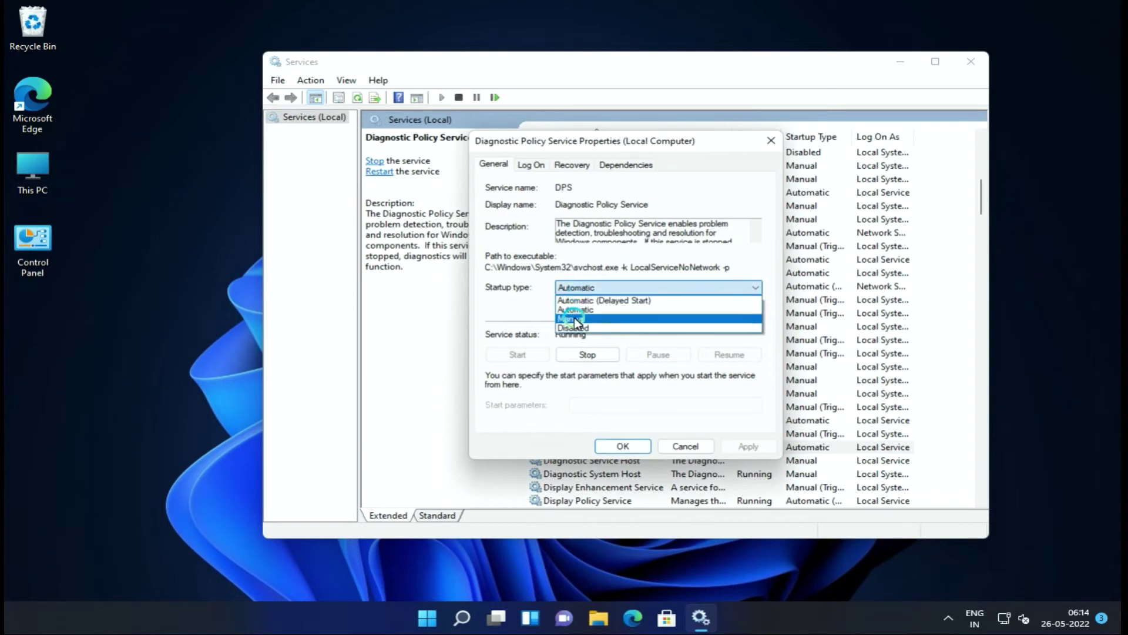
click(574, 327)
click(583, 355)
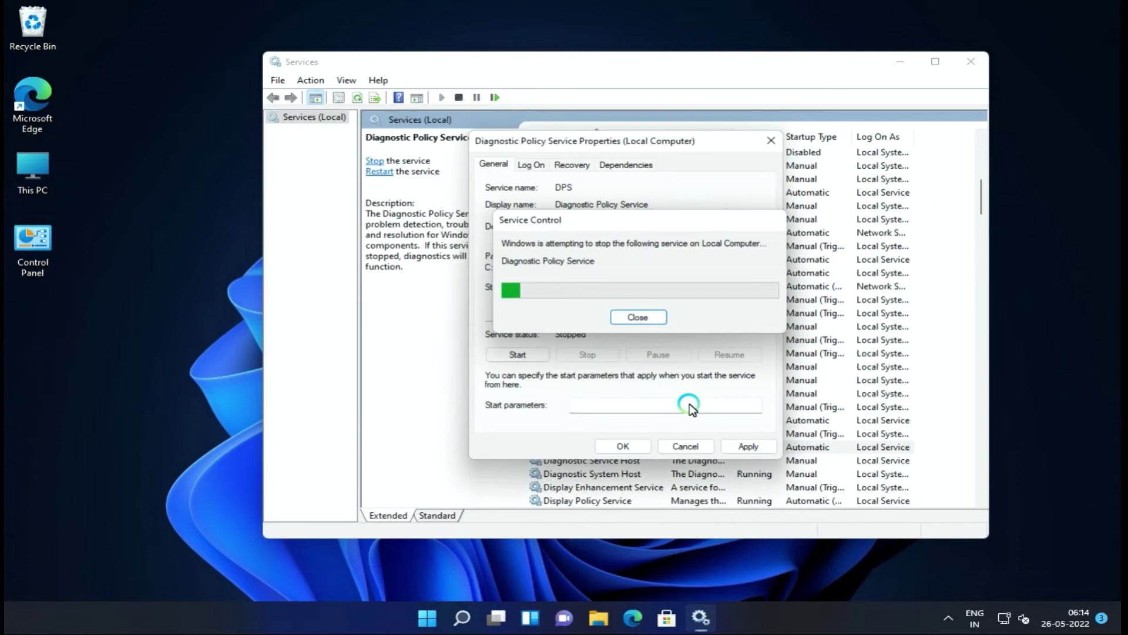
click(744, 446)
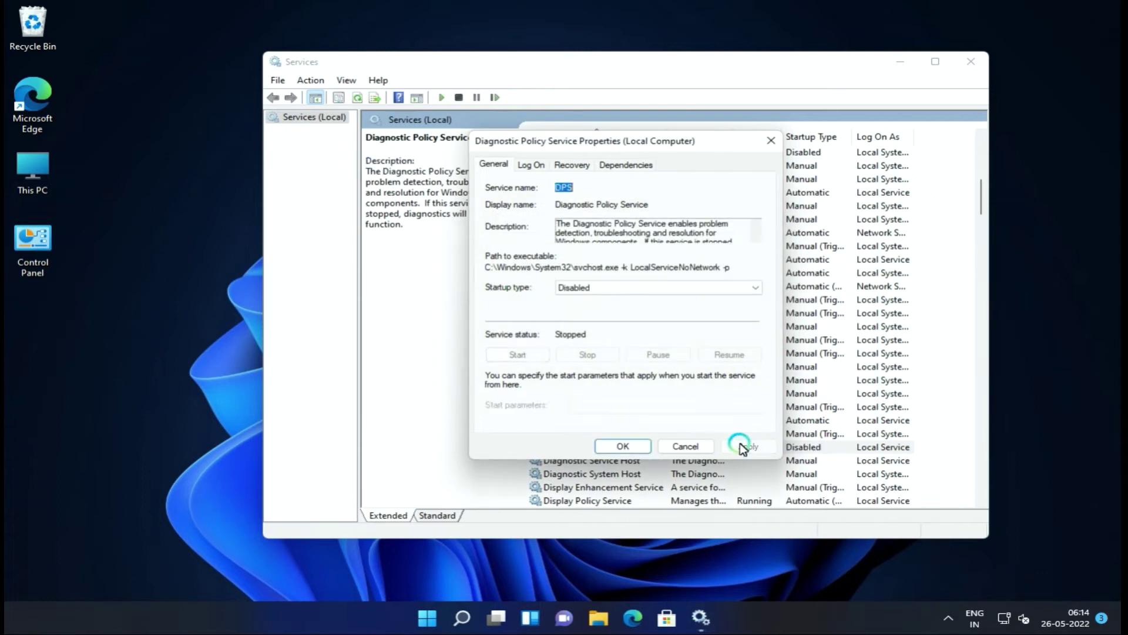
click(649, 440)
scroll(632, 440, down, 2)
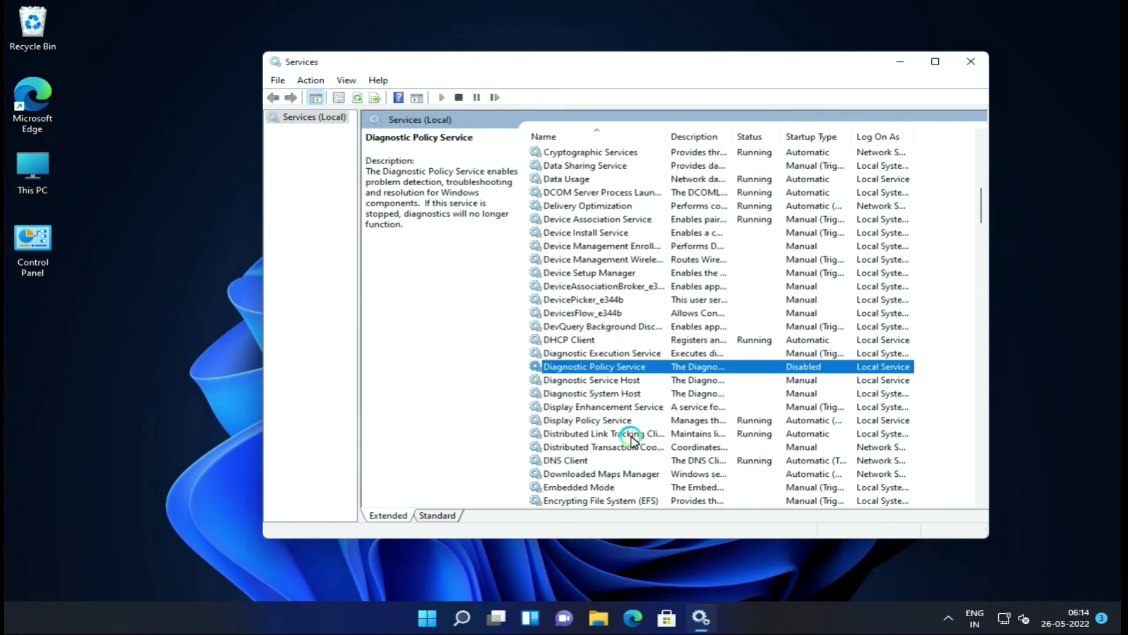
scroll(631, 439, down, 1)
scroll(632, 438, down, 2)
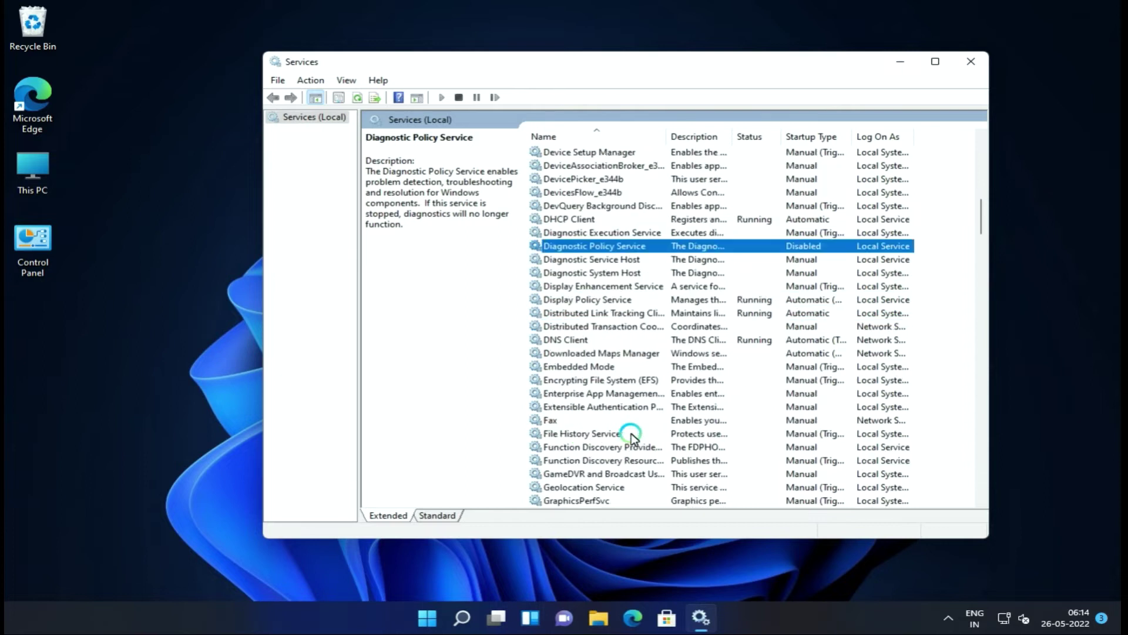
Change the Fax service's startup type to Disabled and apply it.
double_click(551, 421)
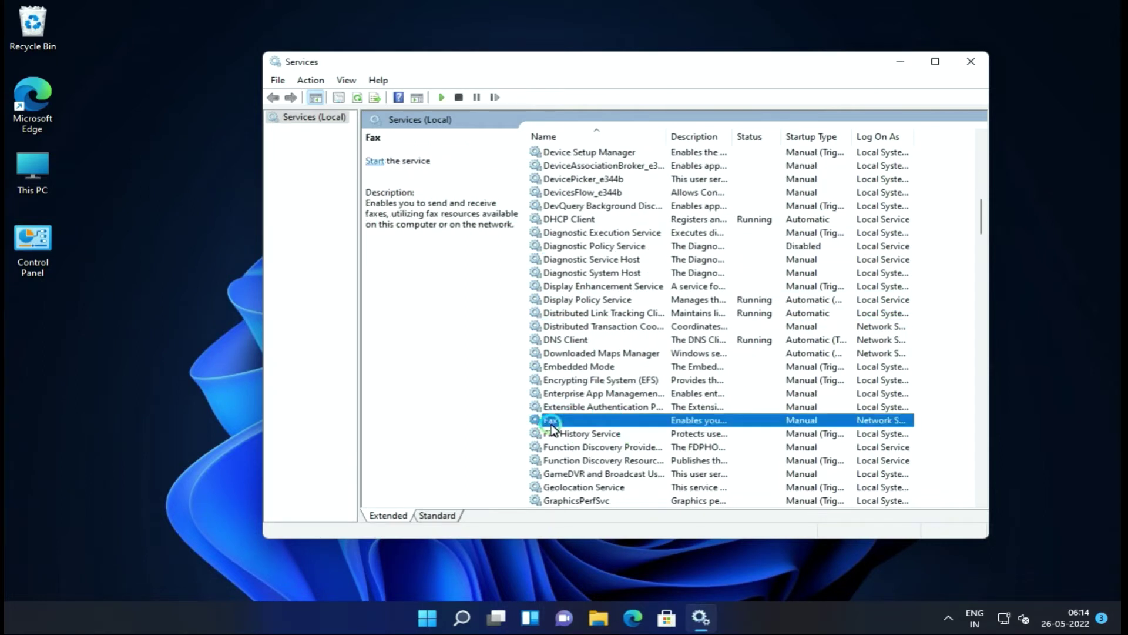
click(591, 289)
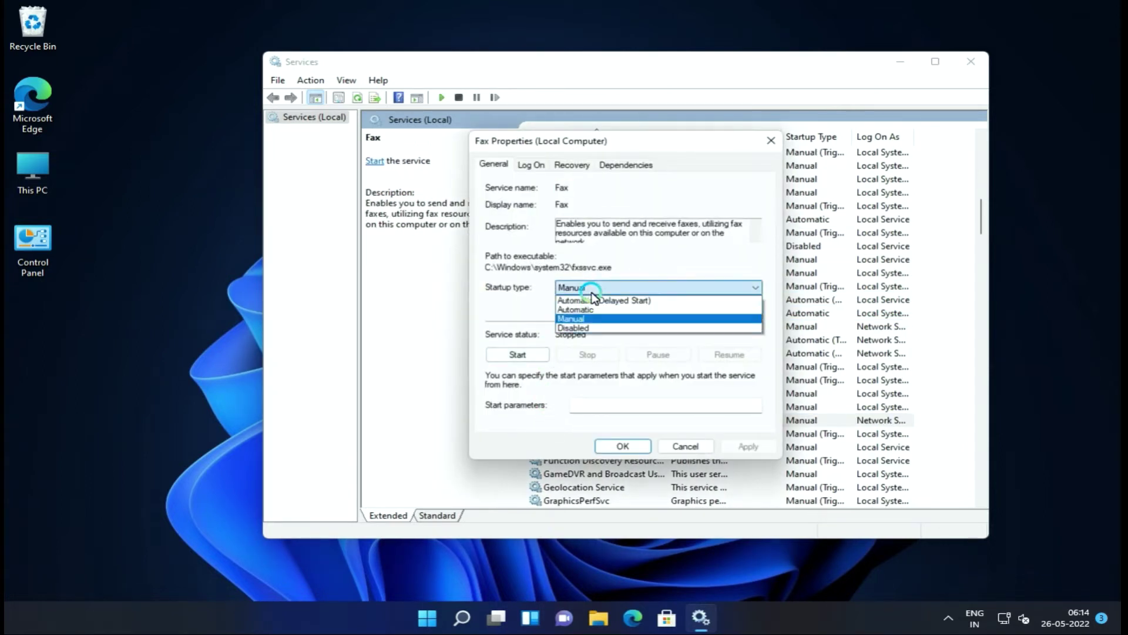
click(597, 328)
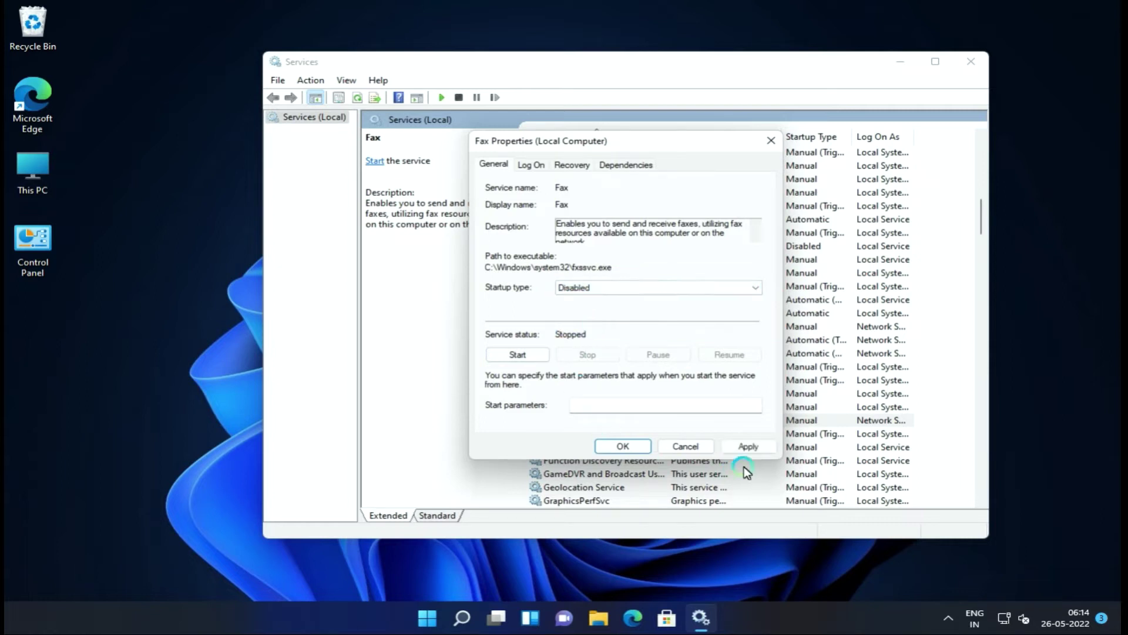
click(765, 451)
click(629, 443)
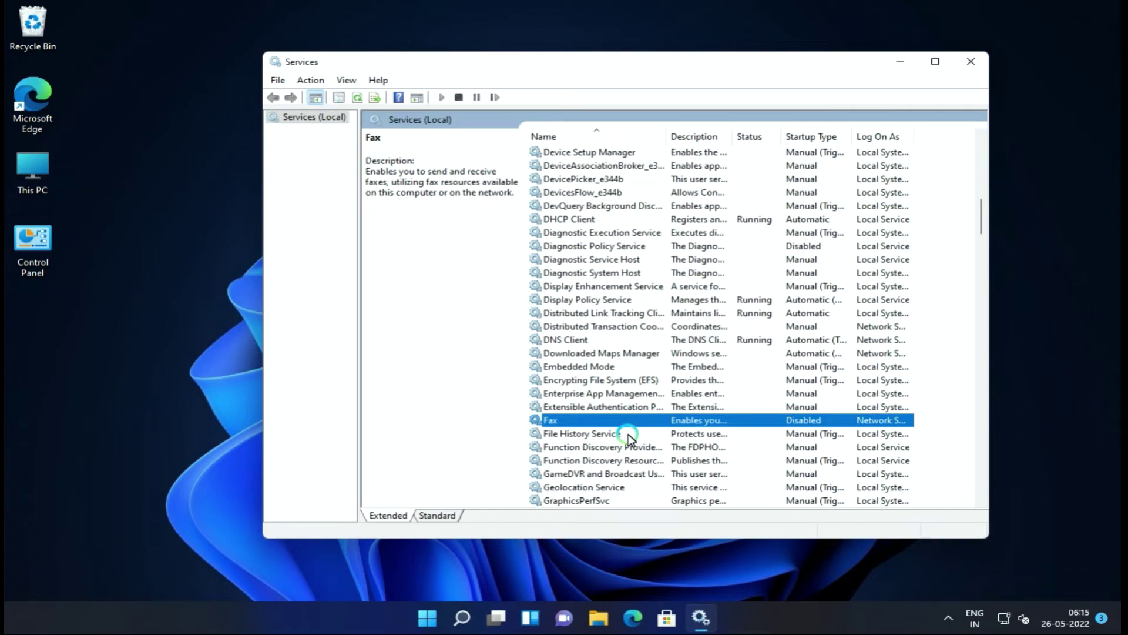
scroll(629, 437, down, 3)
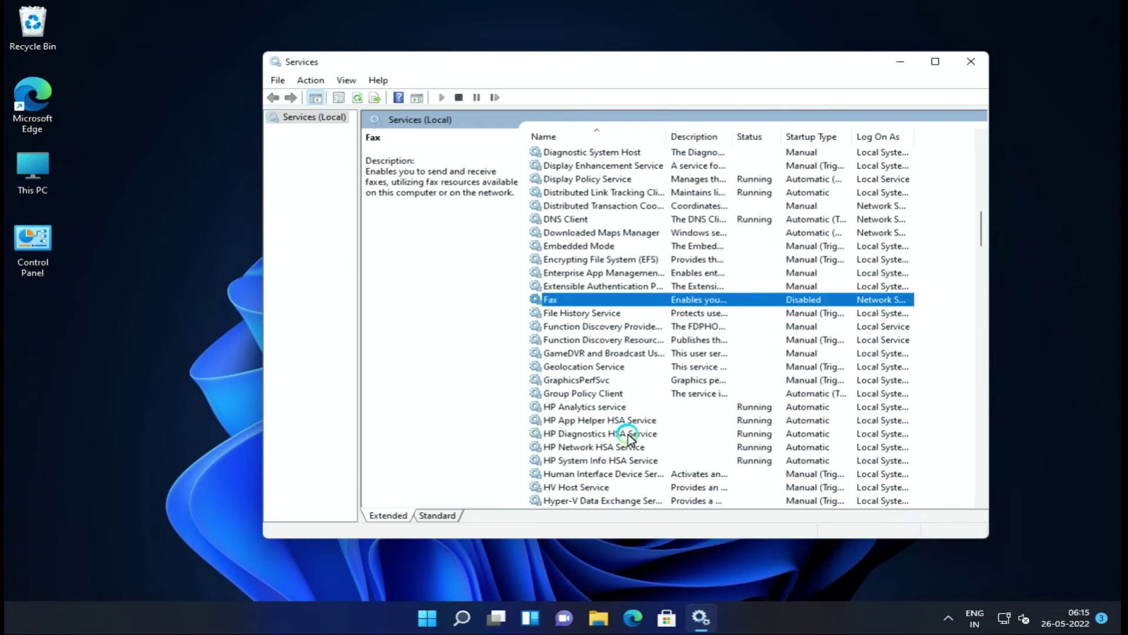
Change Geolocation Service's startup type to Disabled, apply it, and move further down the list.
click(603, 368)
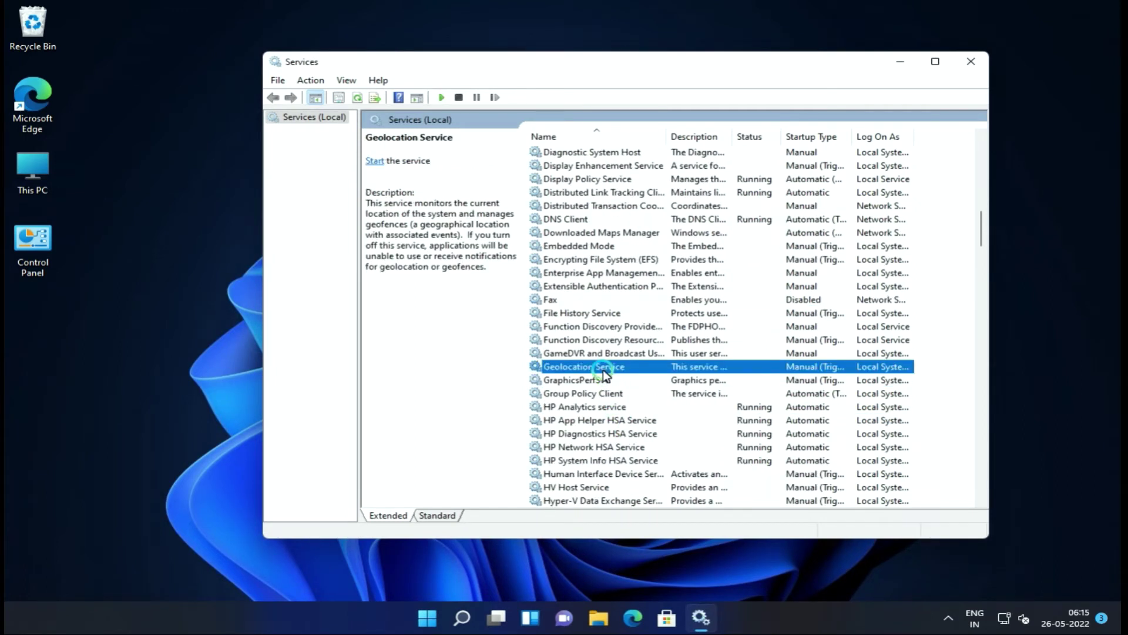
double_click(605, 374)
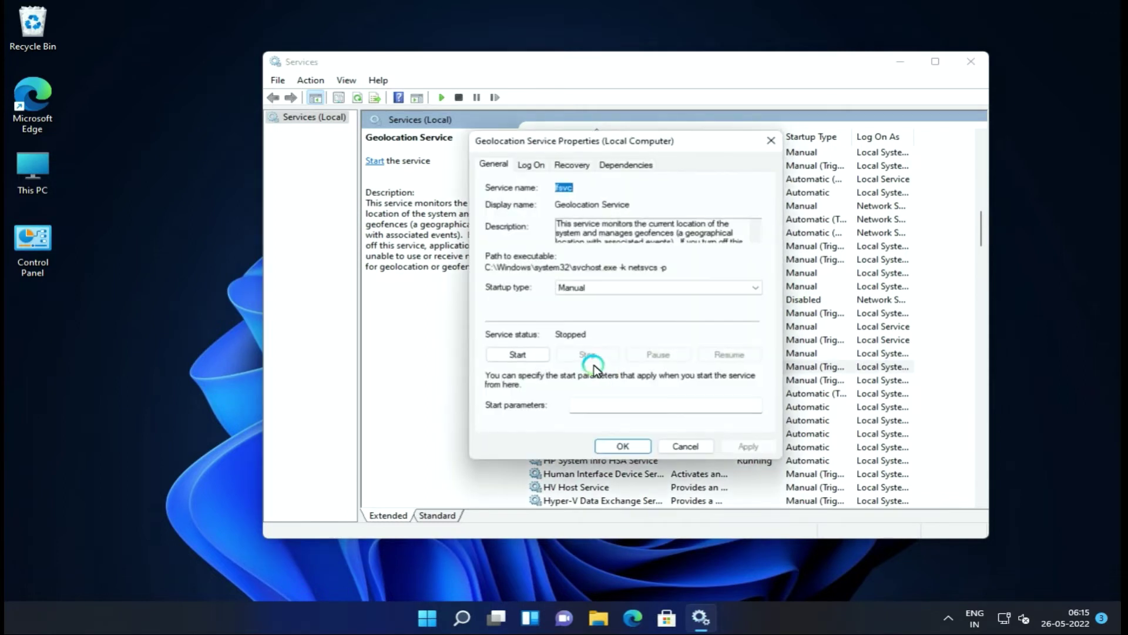
click(579, 288)
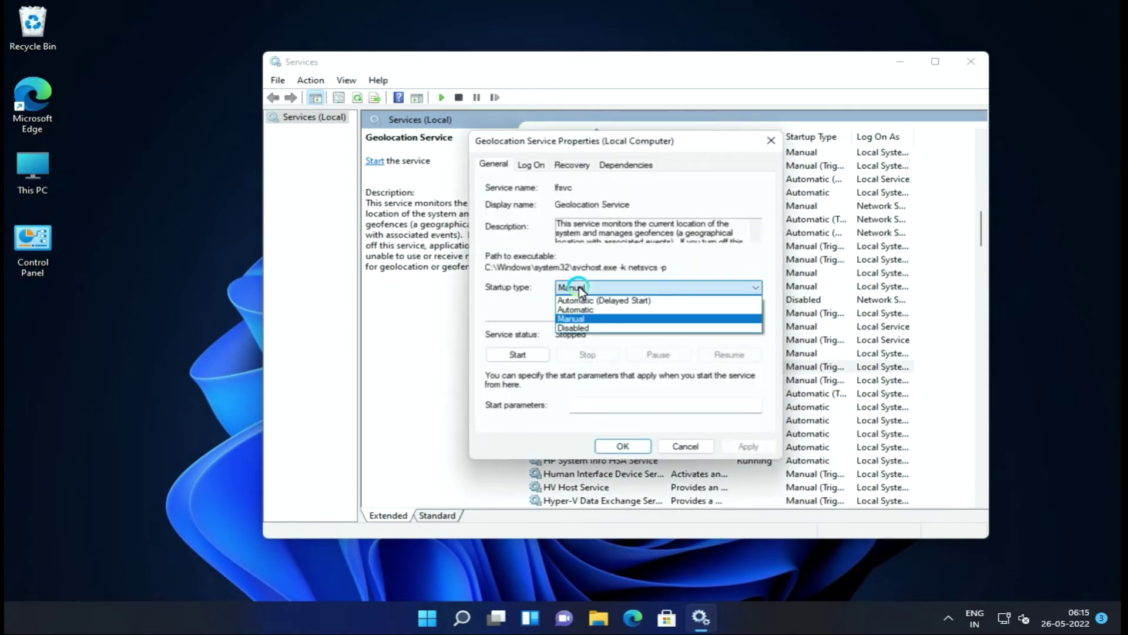
click(575, 327)
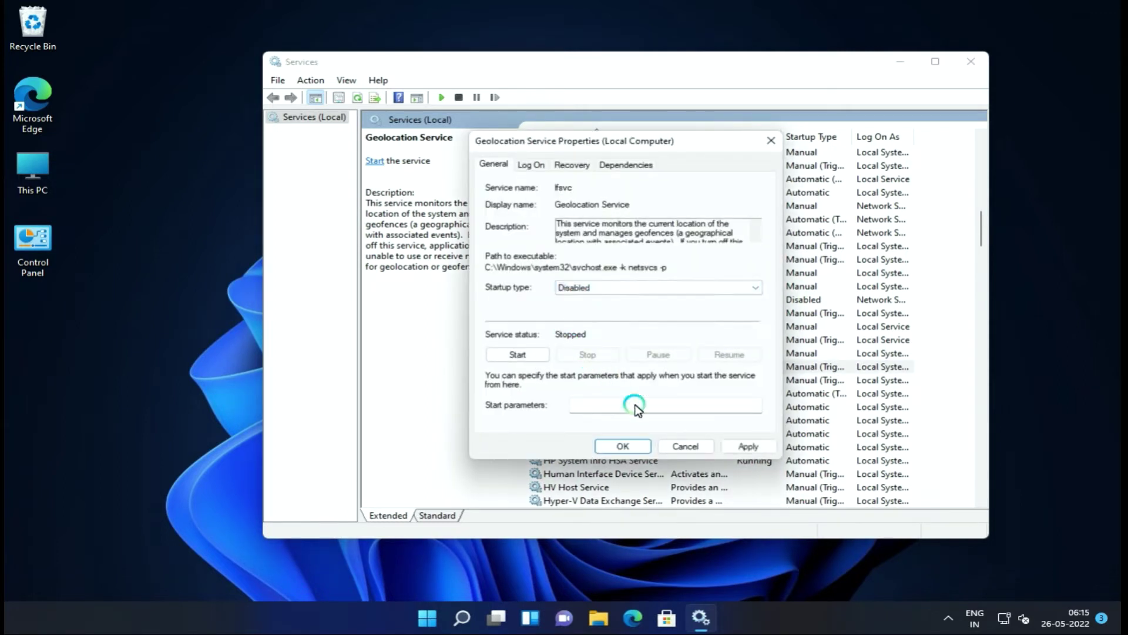
click(745, 447)
click(640, 446)
scroll(640, 446, down, 1)
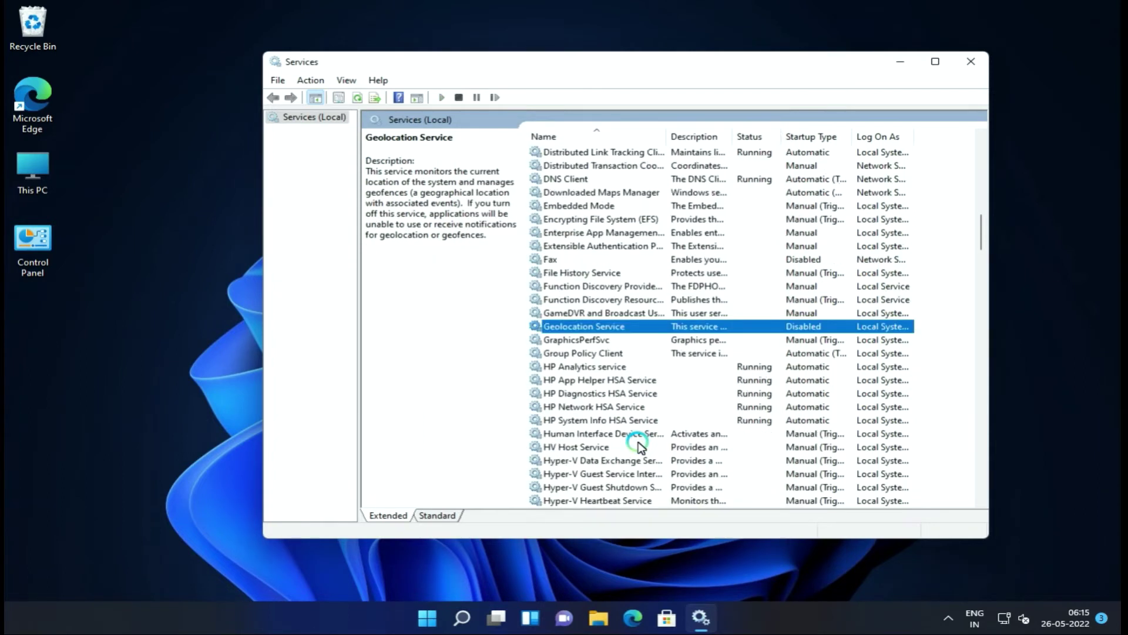
scroll(623, 441, down, 4)
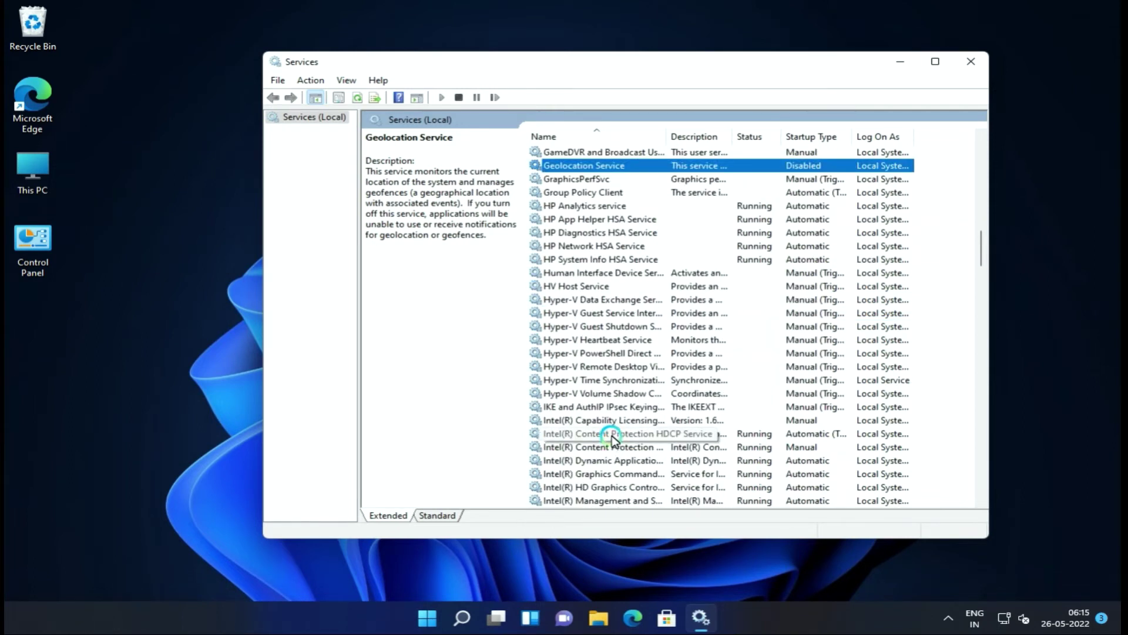
scroll(613, 438, down, 3)
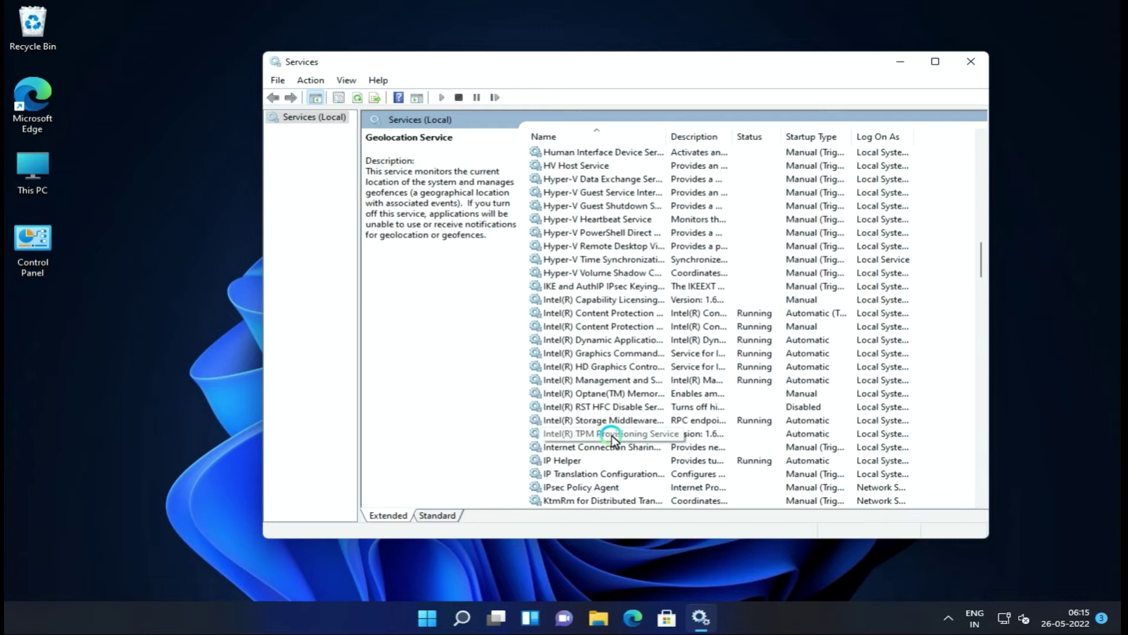
Set IP Helper to Disabled, stop it along with its dependent services, and apply.
click(583, 462)
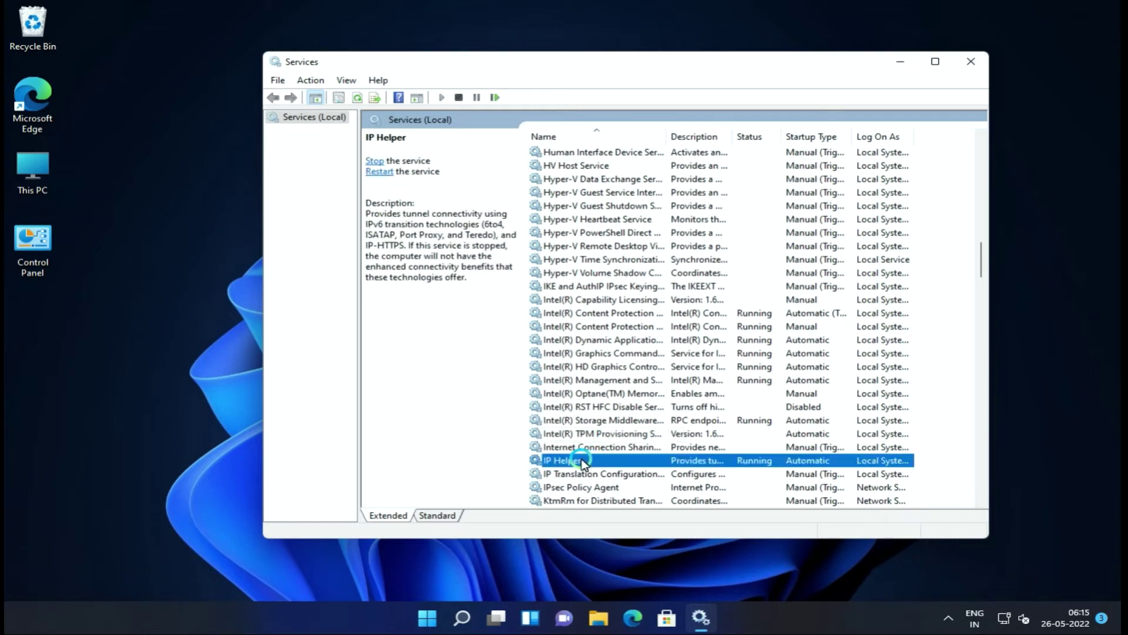
scroll(580, 460, down, 3)
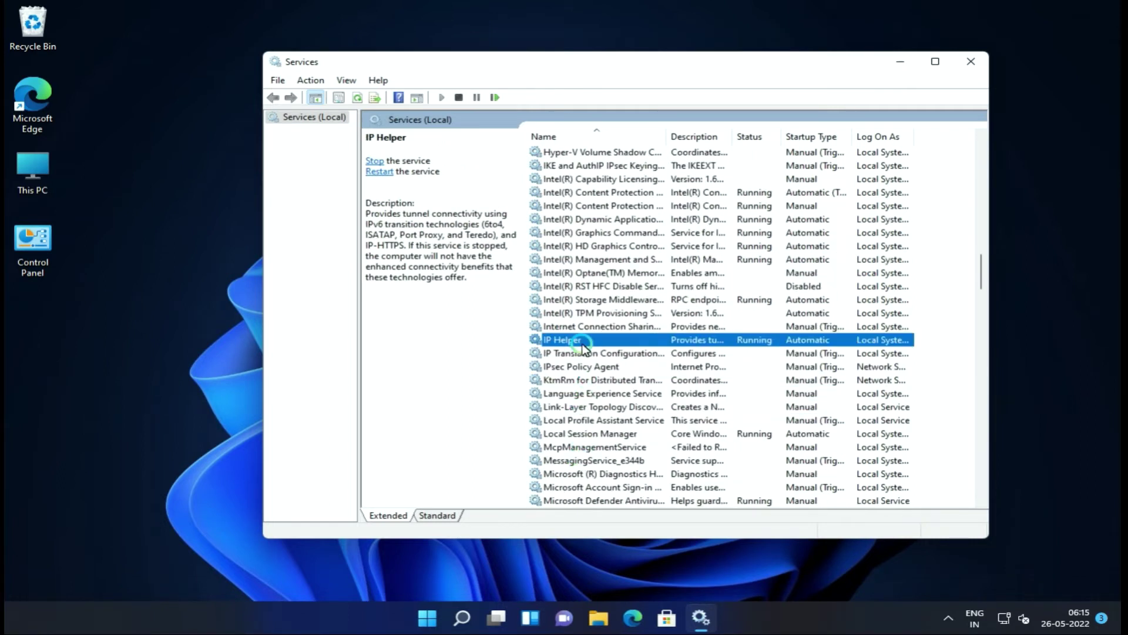
double_click(583, 341)
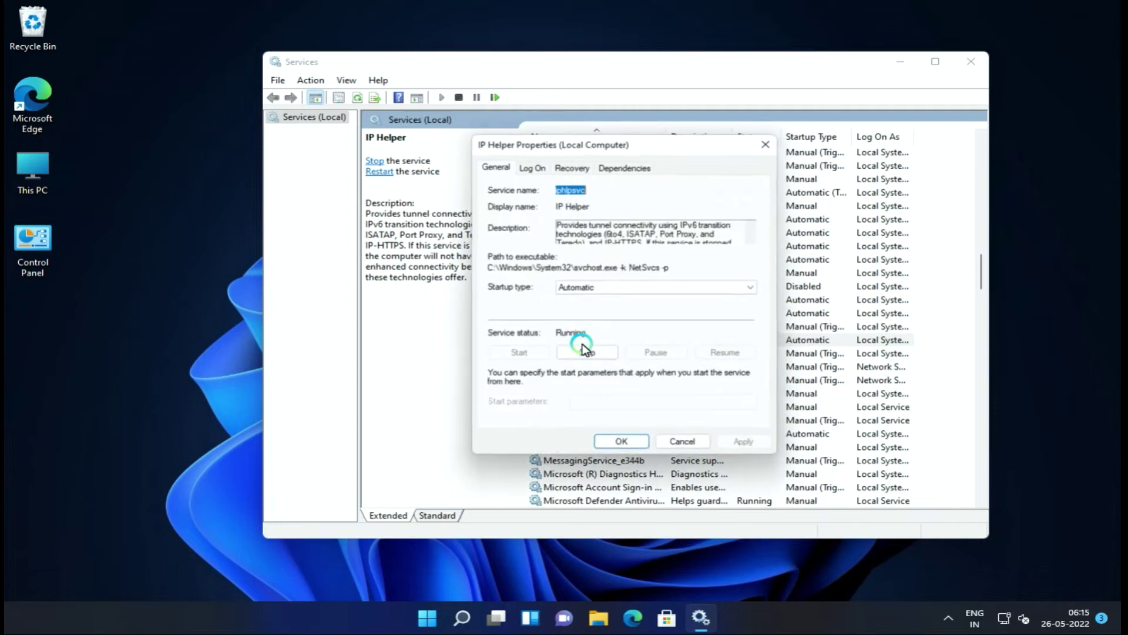
click(586, 297)
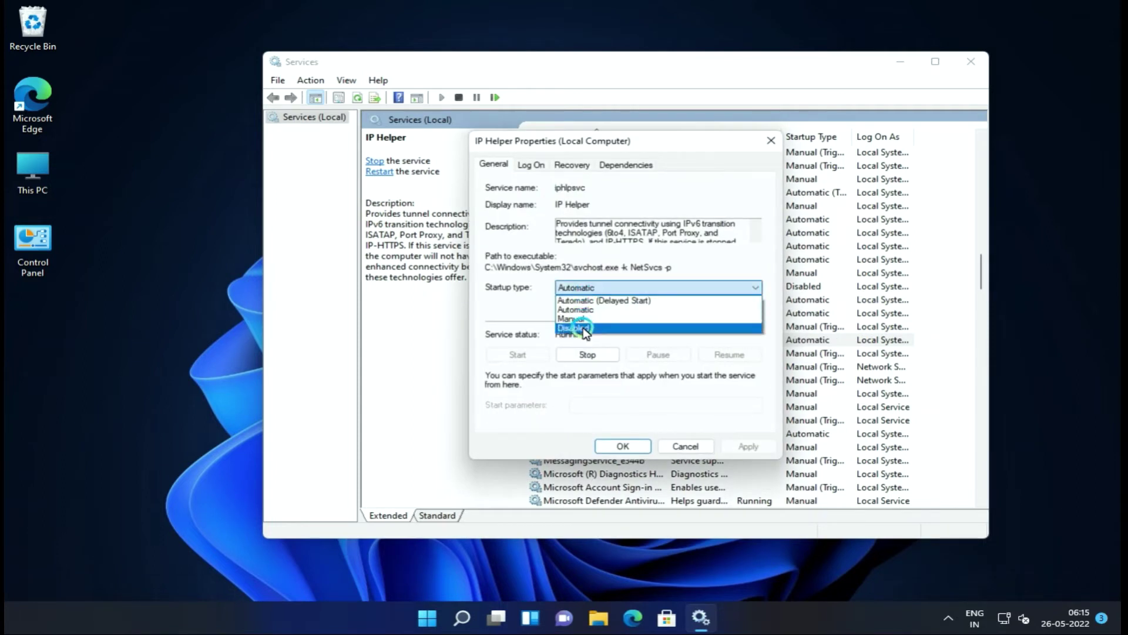
click(586, 327)
click(608, 356)
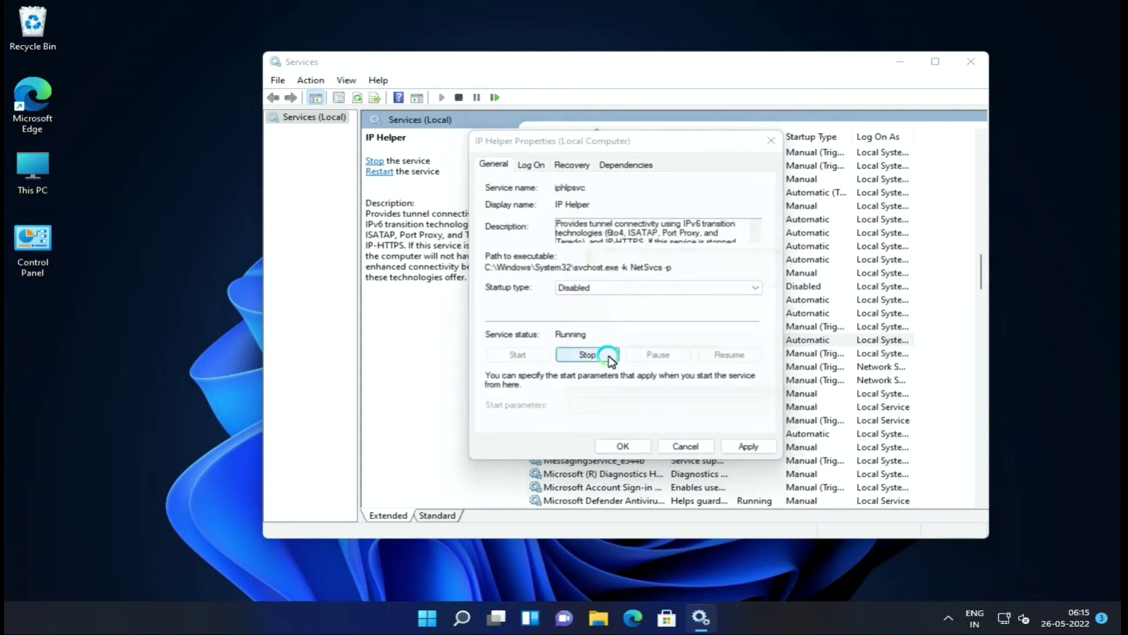
click(682, 393)
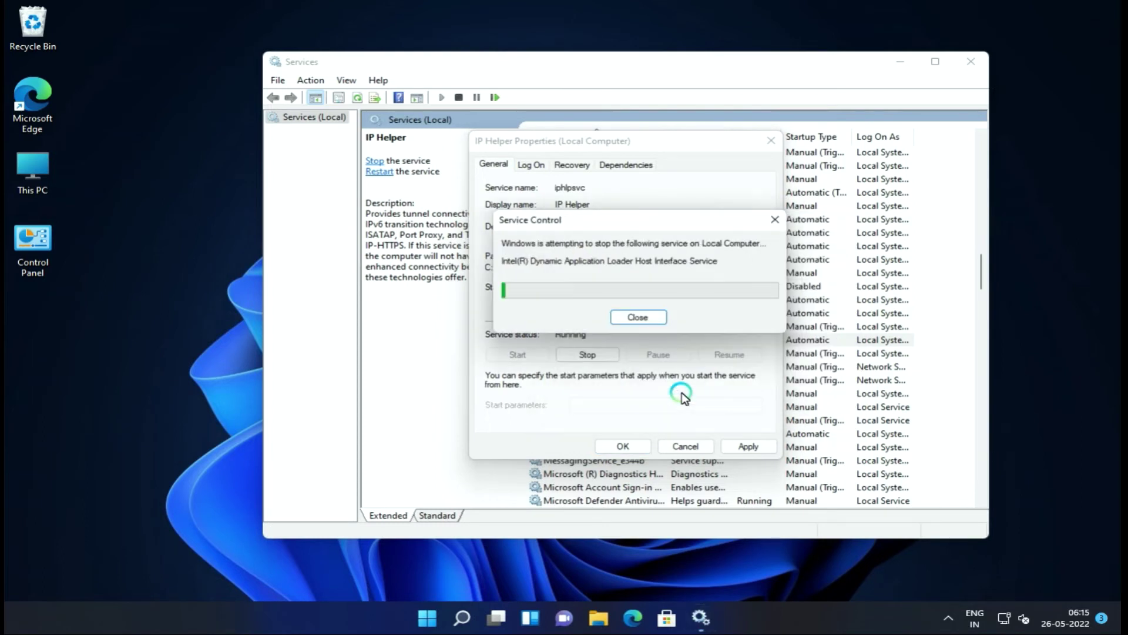
click(749, 446)
click(623, 446)
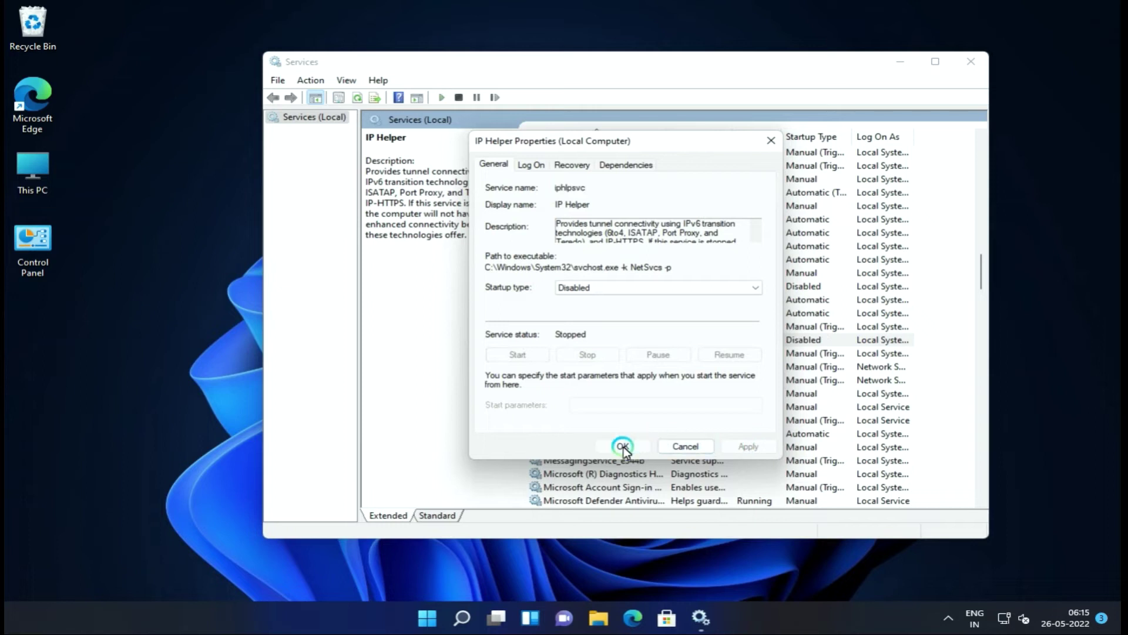
Scroll down the services list to Print Spooler and select it.
scroll(628, 412, down, 3)
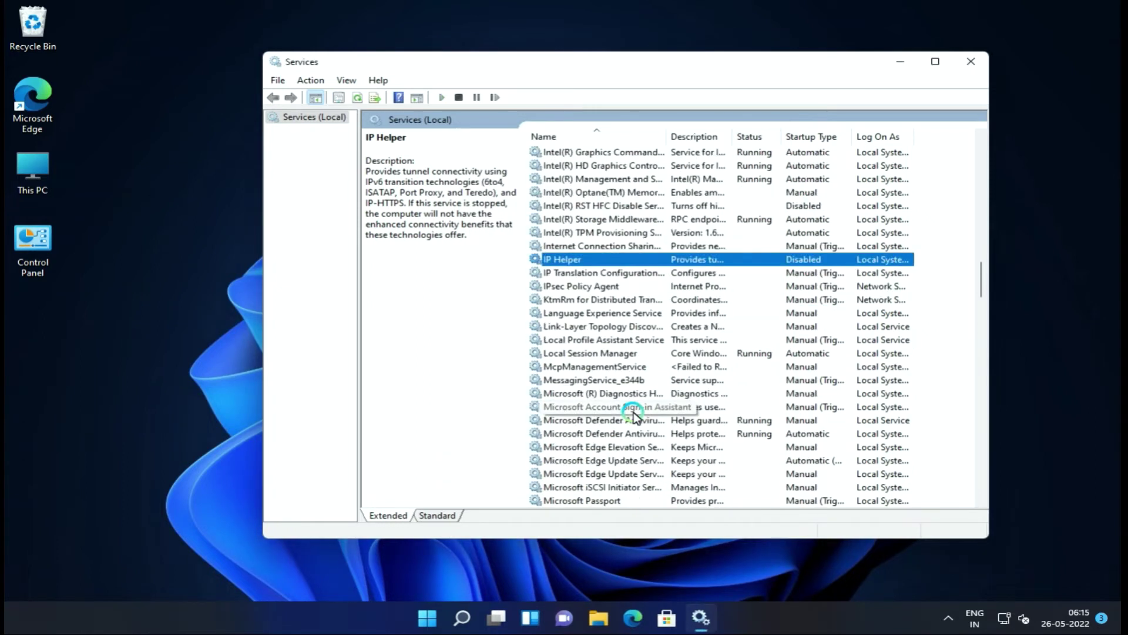
scroll(628, 396, down, 1)
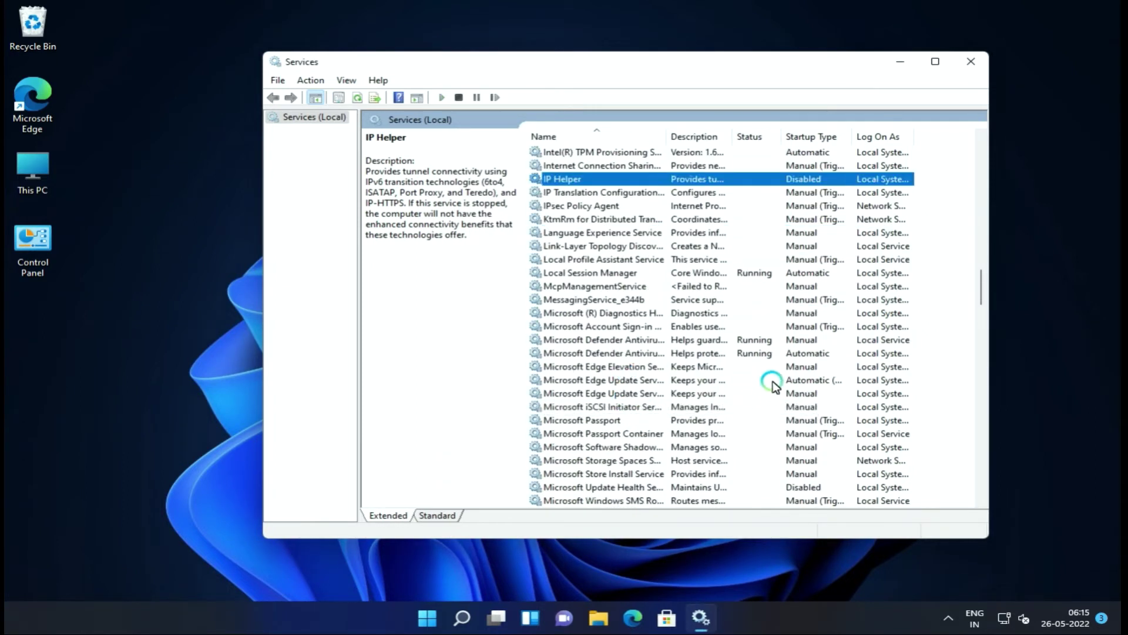
scroll(570, 425, down, 2)
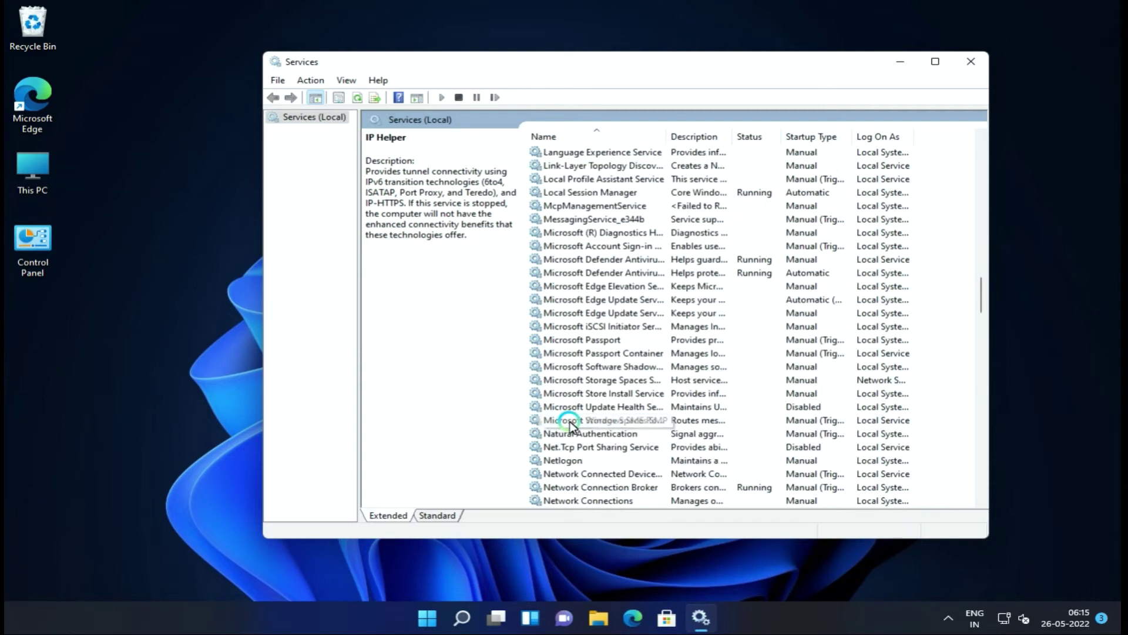
scroll(570, 425, down, 3)
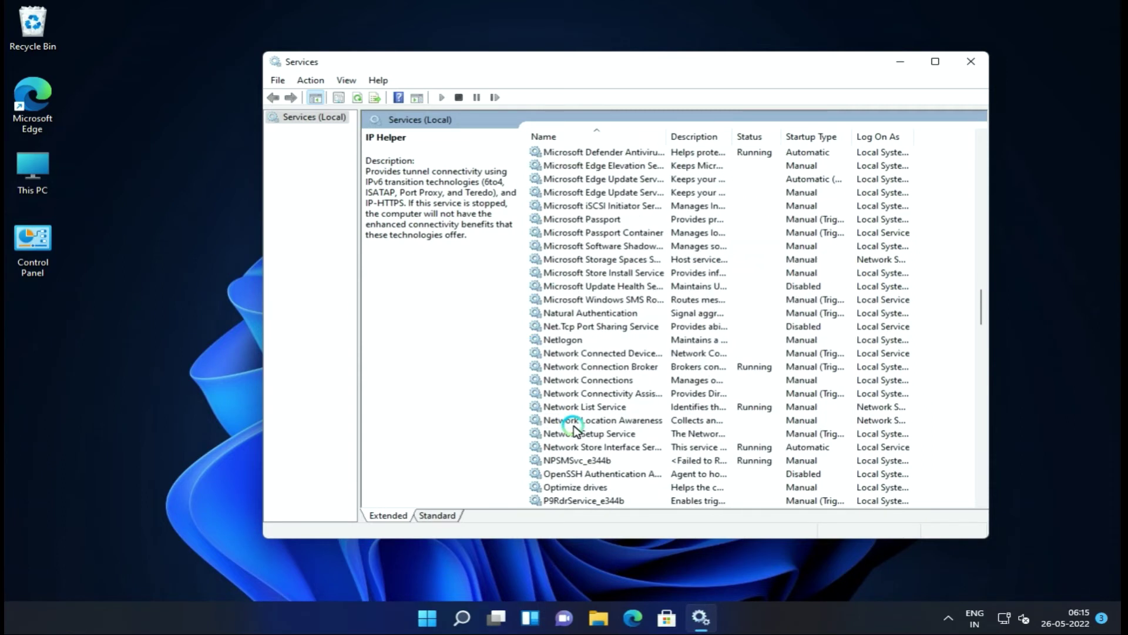
scroll(574, 430, down, 1)
scroll(584, 424, down, 1)
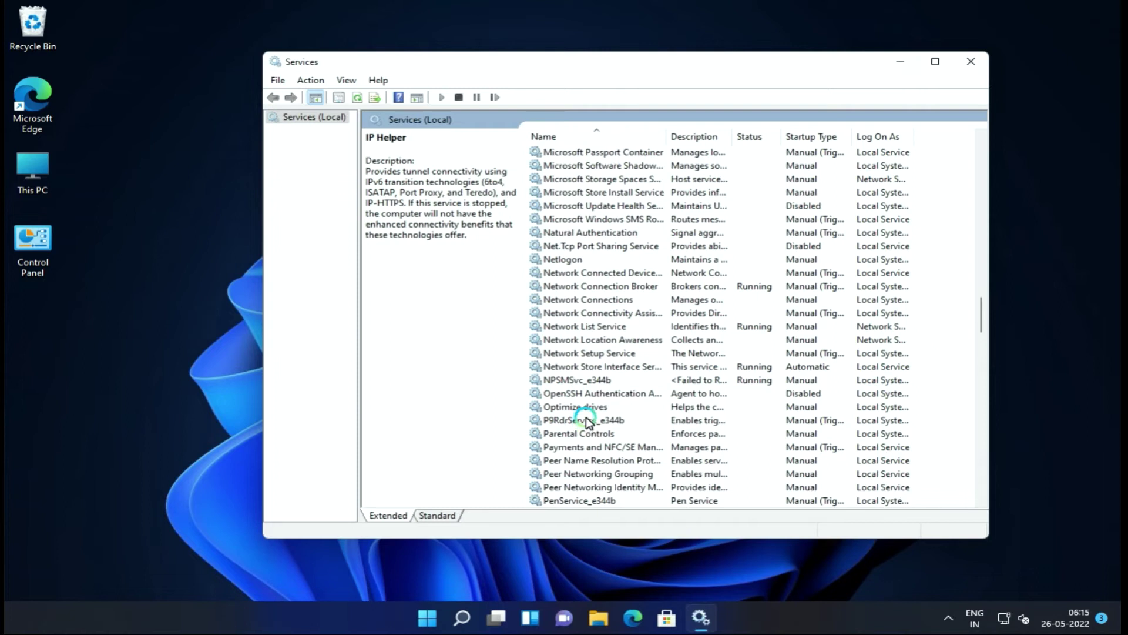
scroll(588, 421, down, 1)
scroll(588, 413, down, 4)
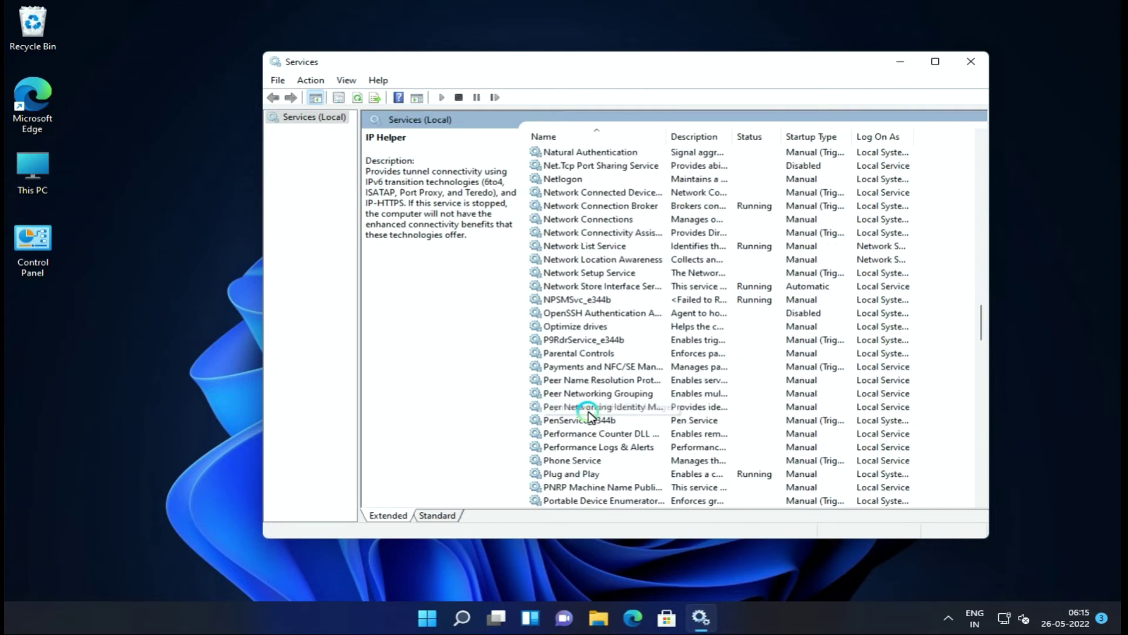
click(591, 408)
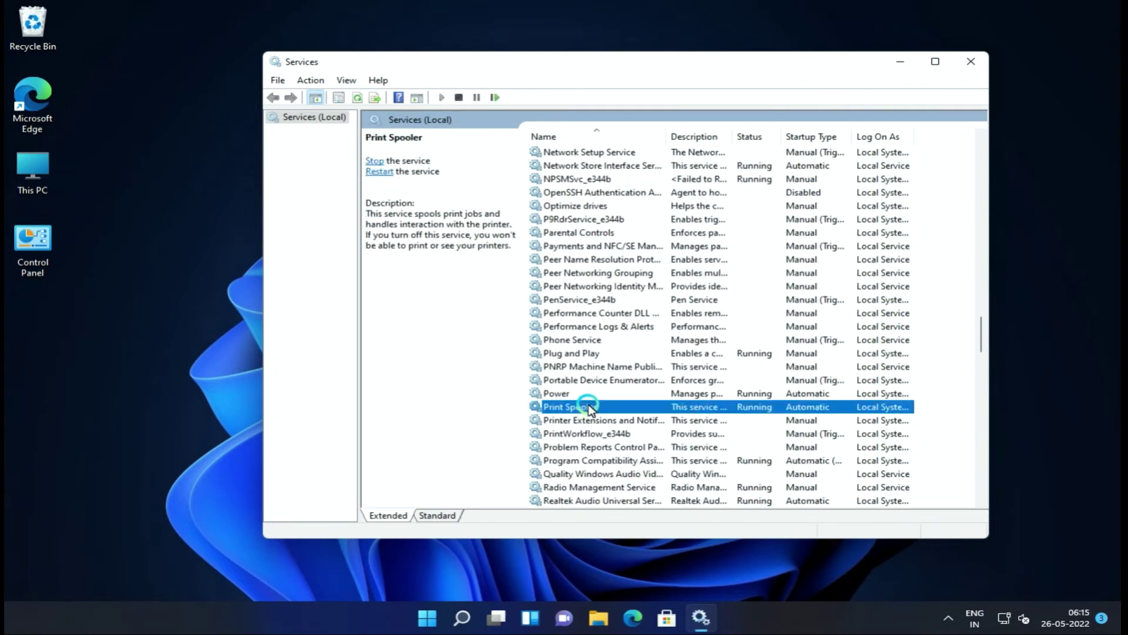
Switch Print Spooler's startup type from Automatic to Manual and apply the change.
double_click(590, 406)
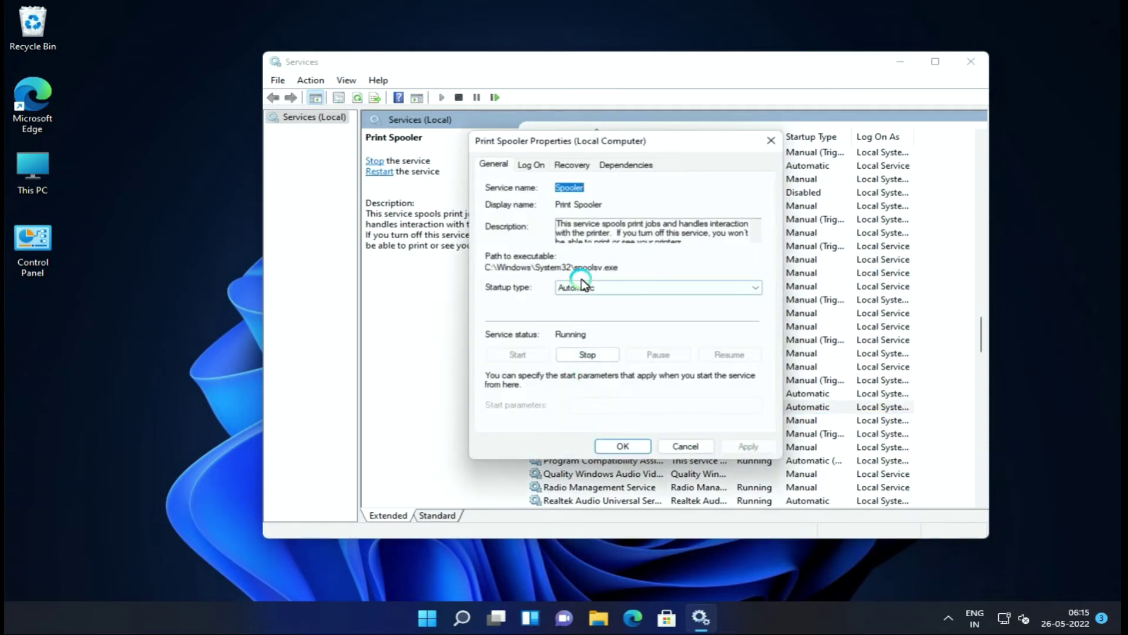
click(577, 289)
click(576, 327)
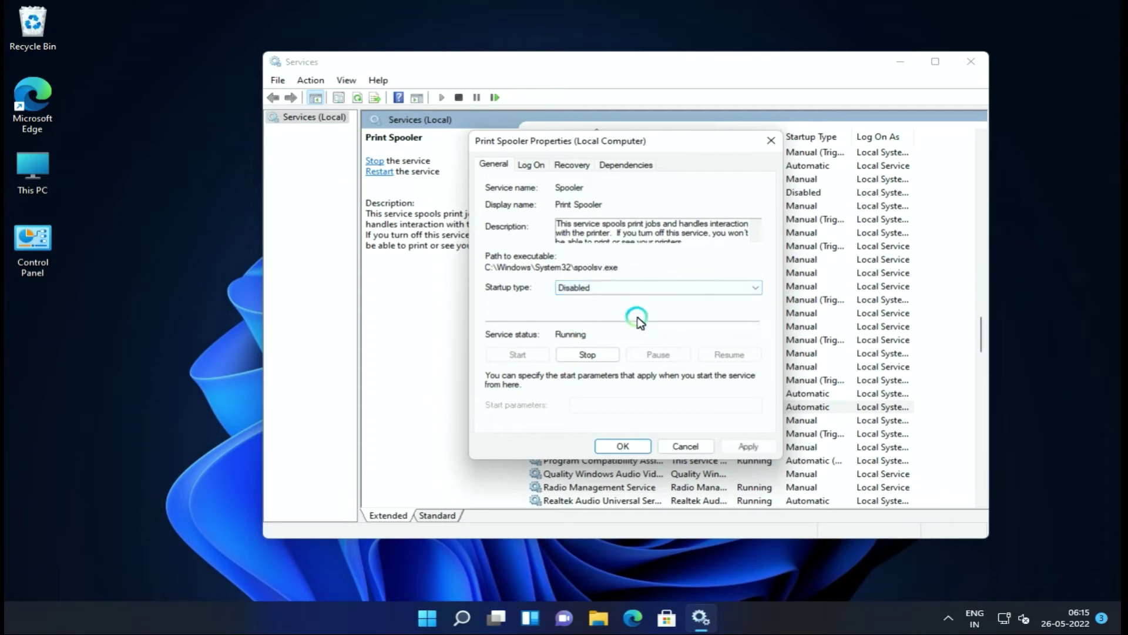
click(606, 286)
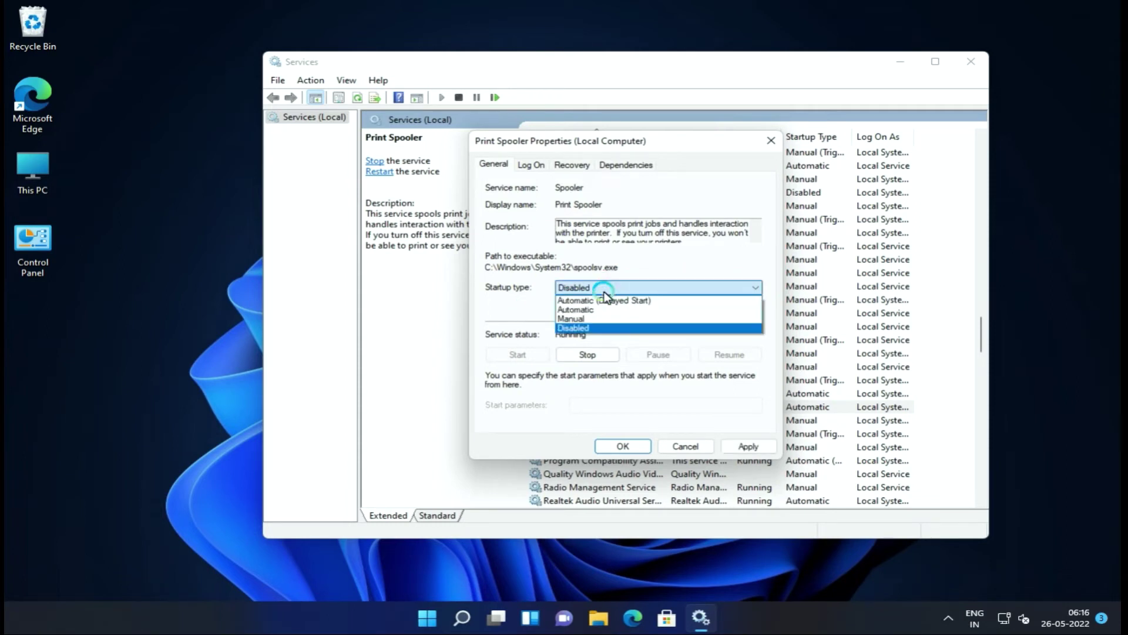
click(596, 328)
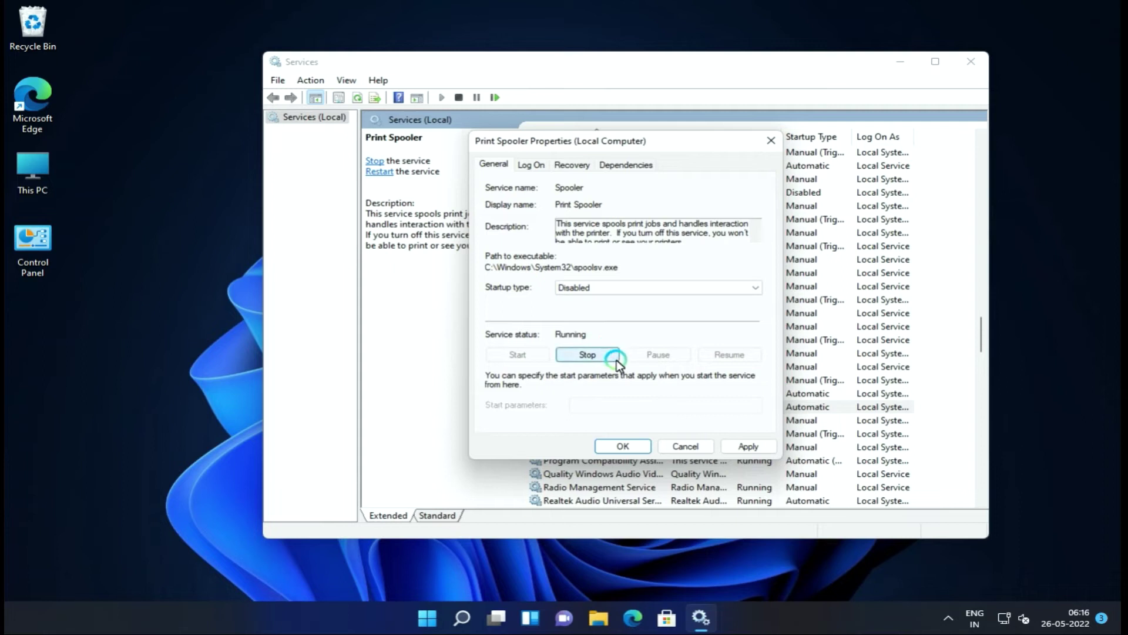
click(606, 289)
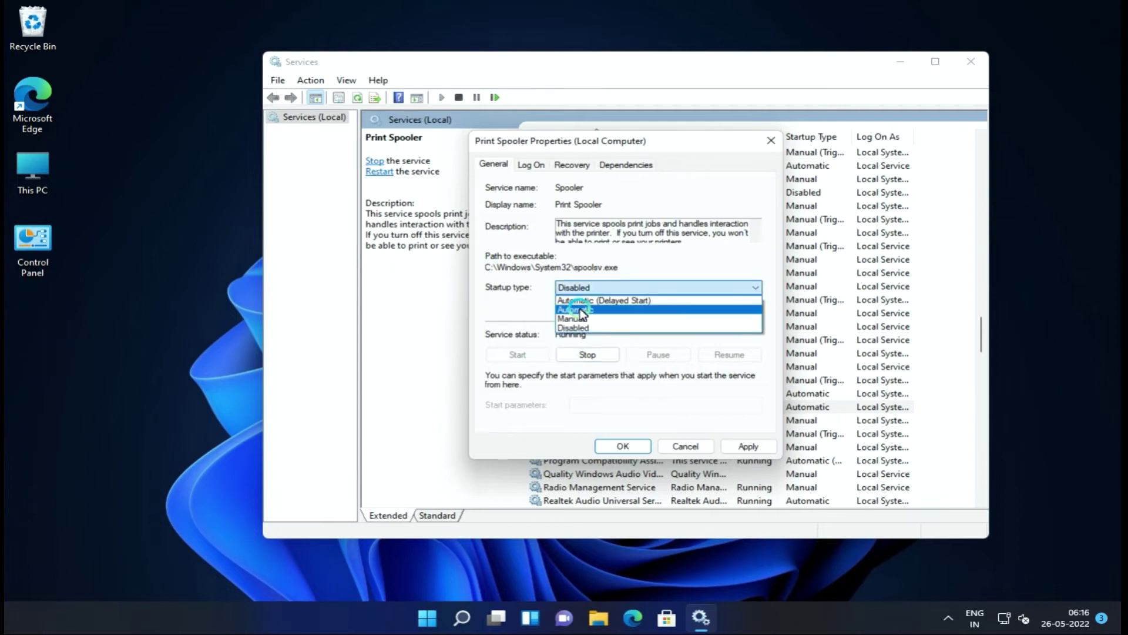
click(588, 318)
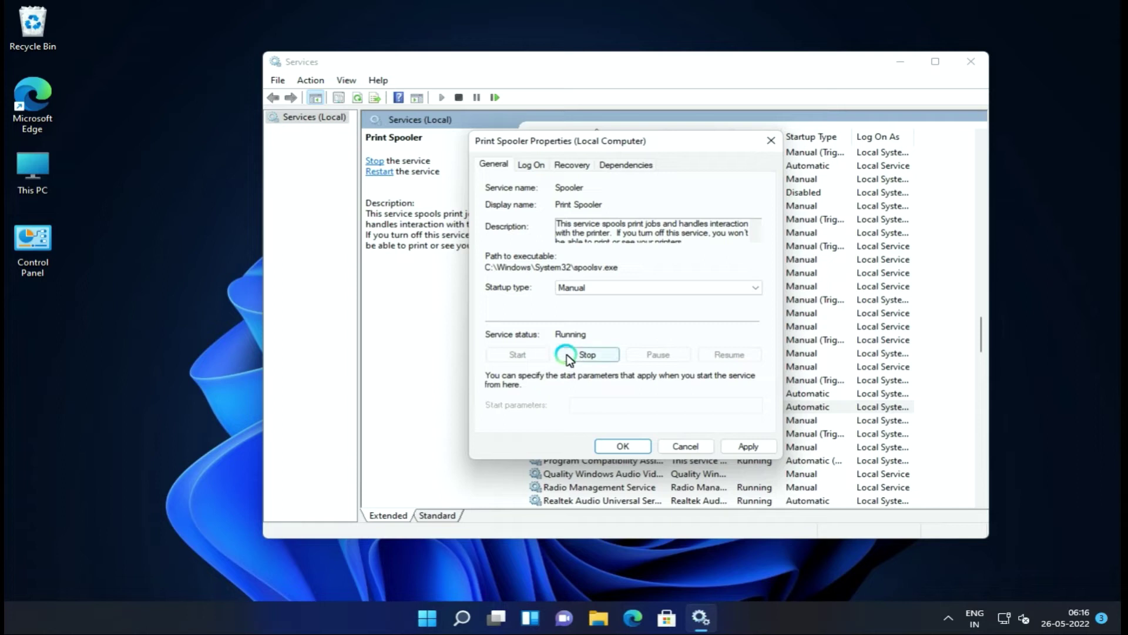
click(731, 452)
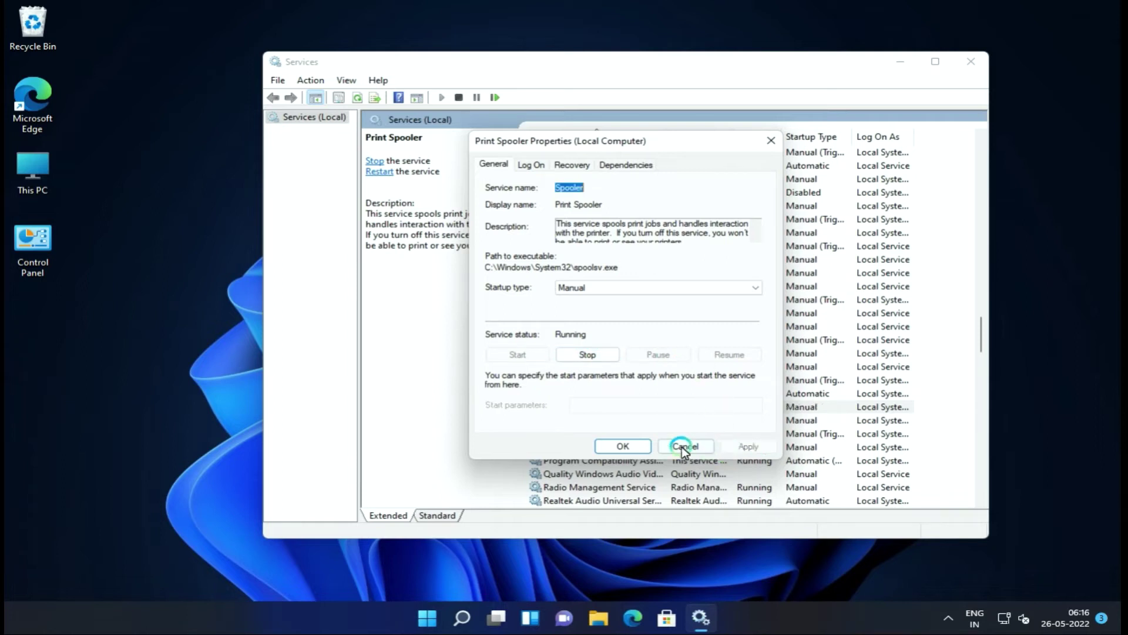
click(613, 445)
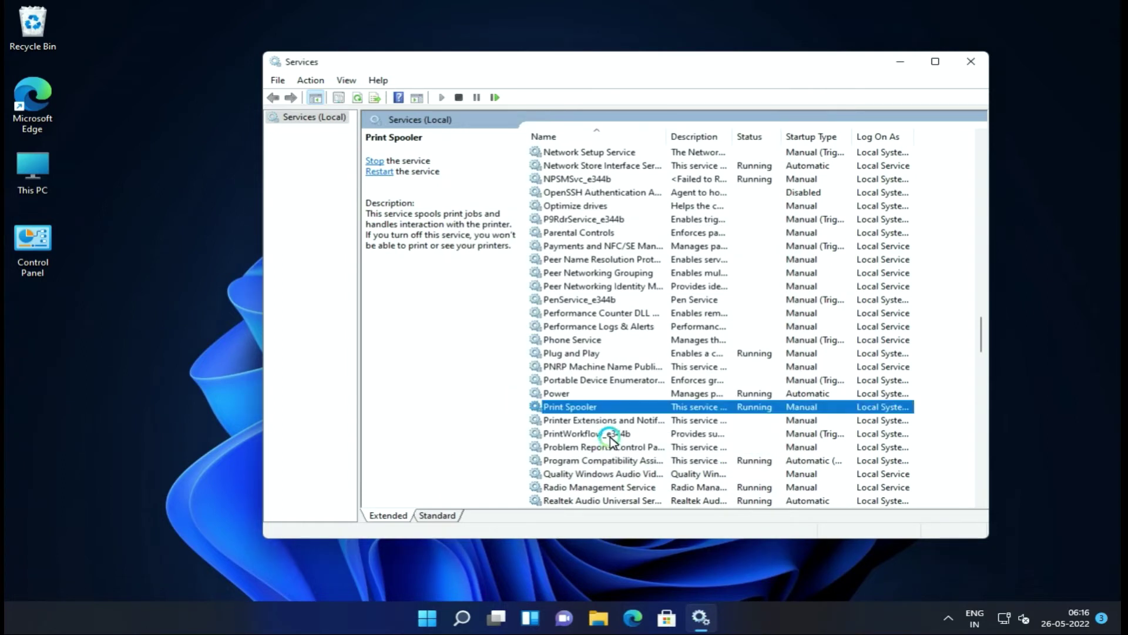
scroll(610, 437, down, 4)
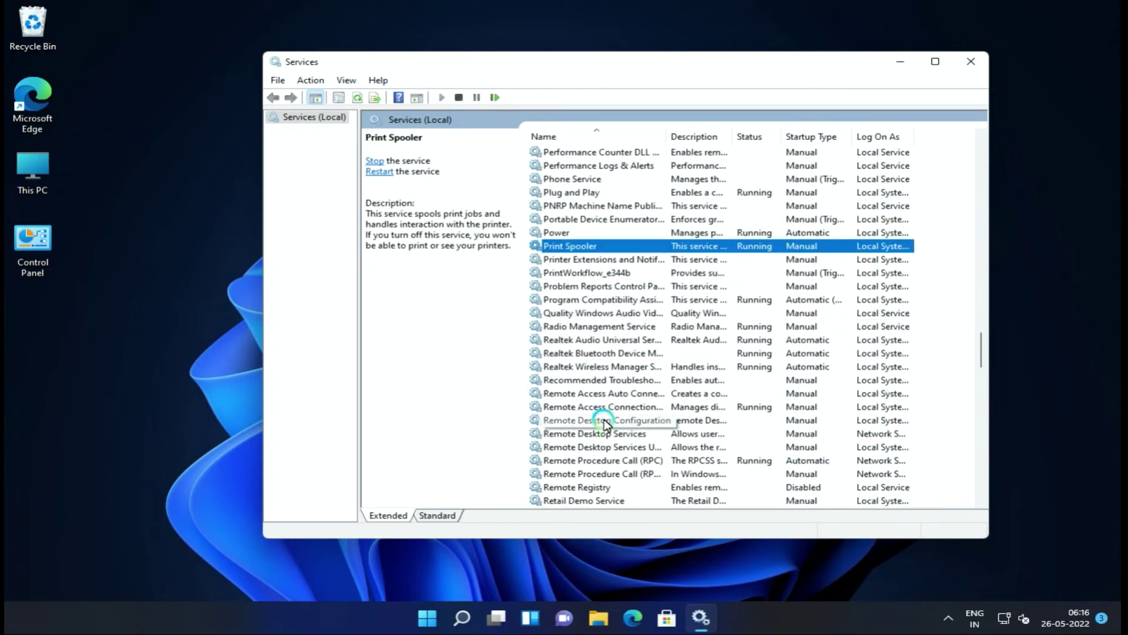
scroll(620, 446, down, 1)
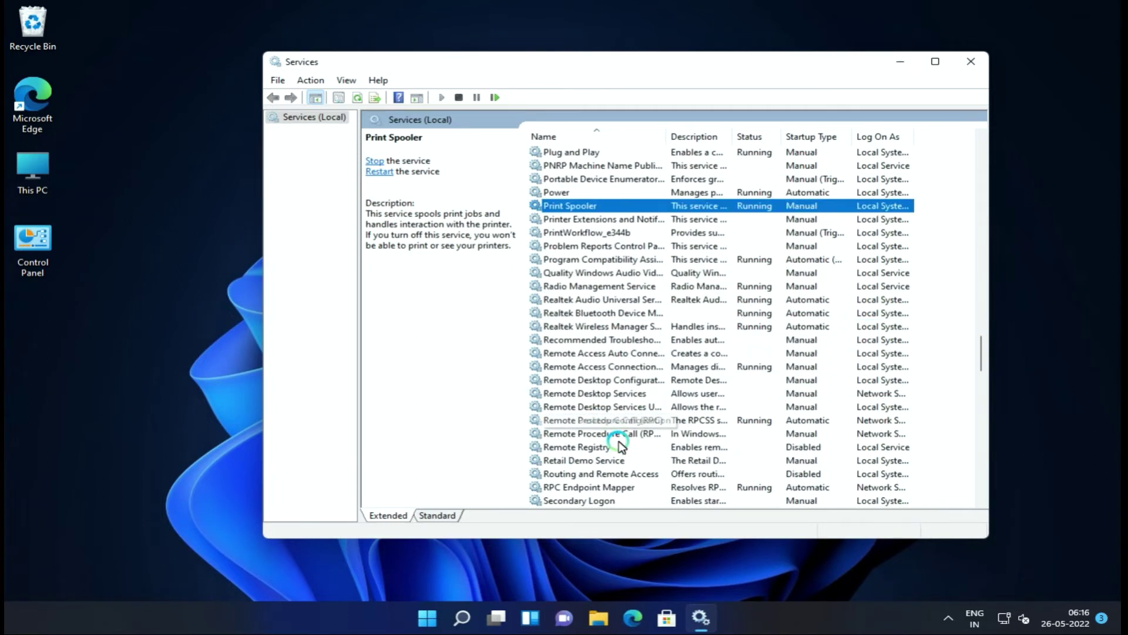
double_click(617, 395)
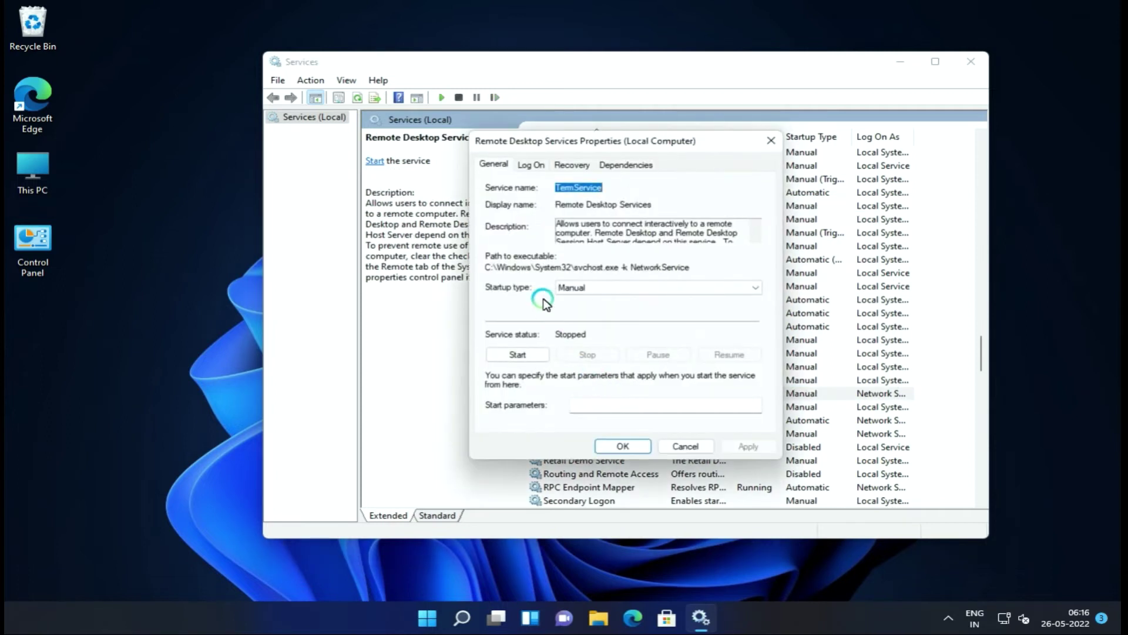
click(617, 288)
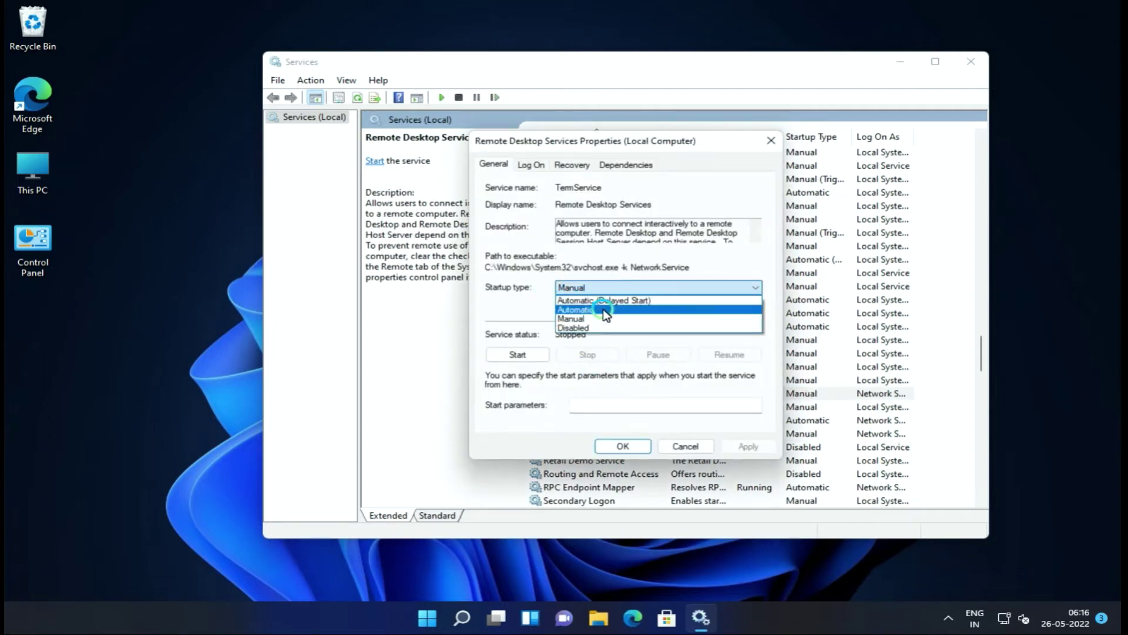
click(588, 288)
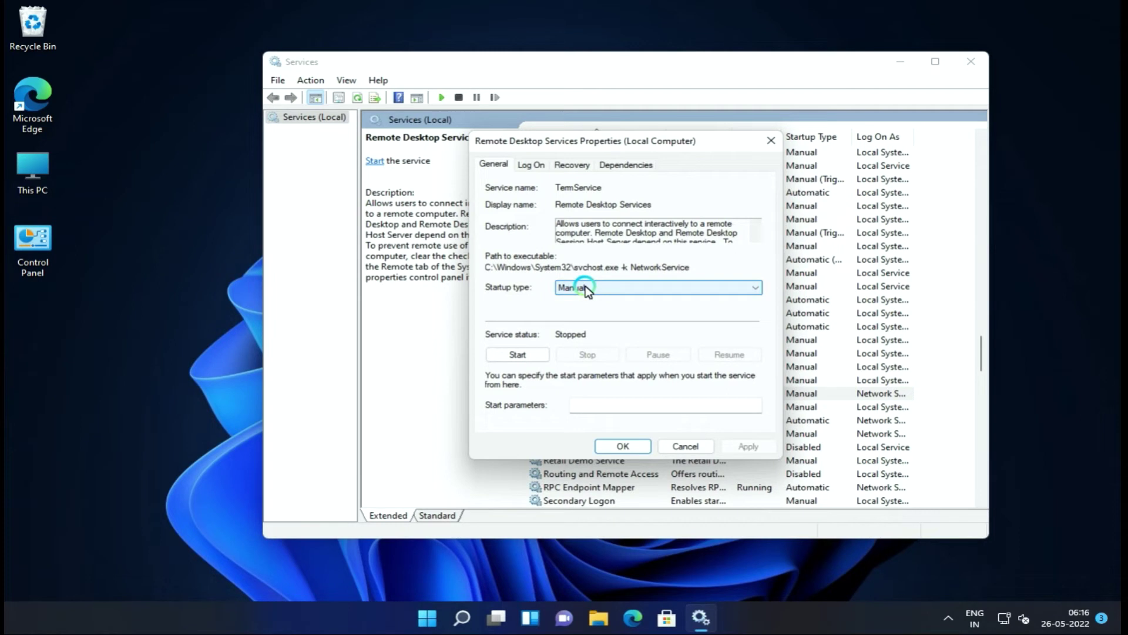
click(587, 288)
click(586, 287)
click(623, 446)
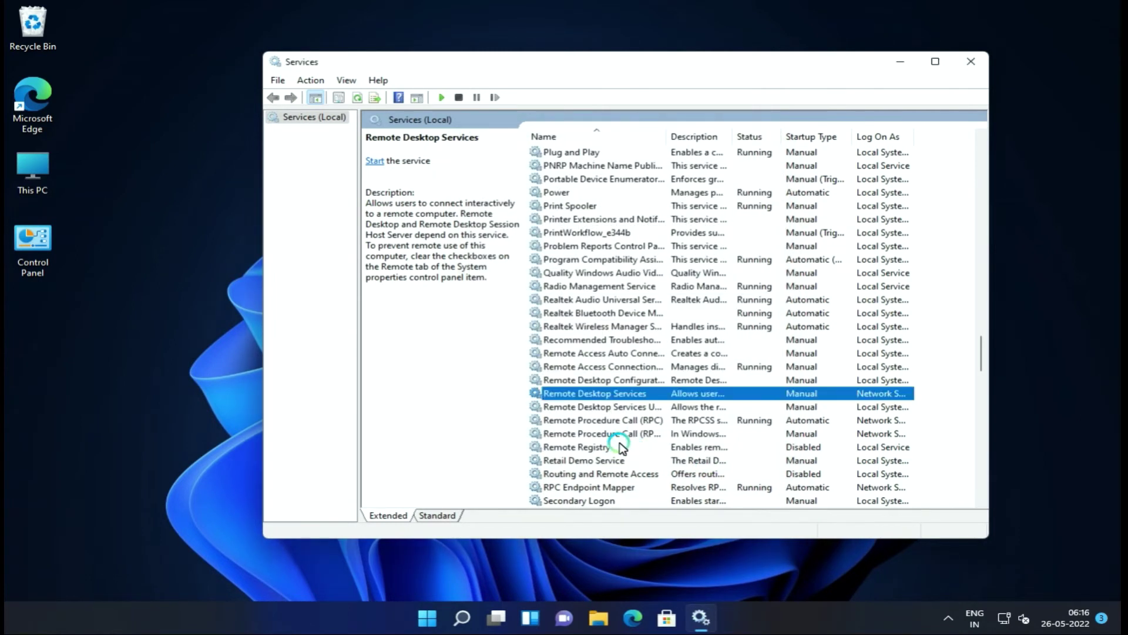
click(599, 449)
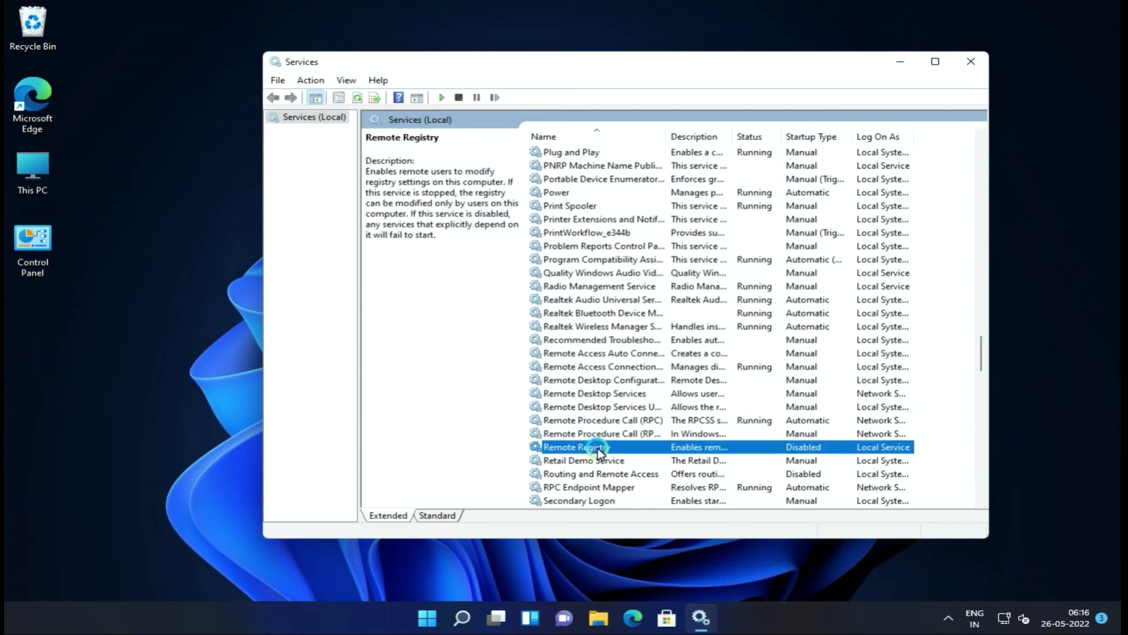
double_click(604, 450)
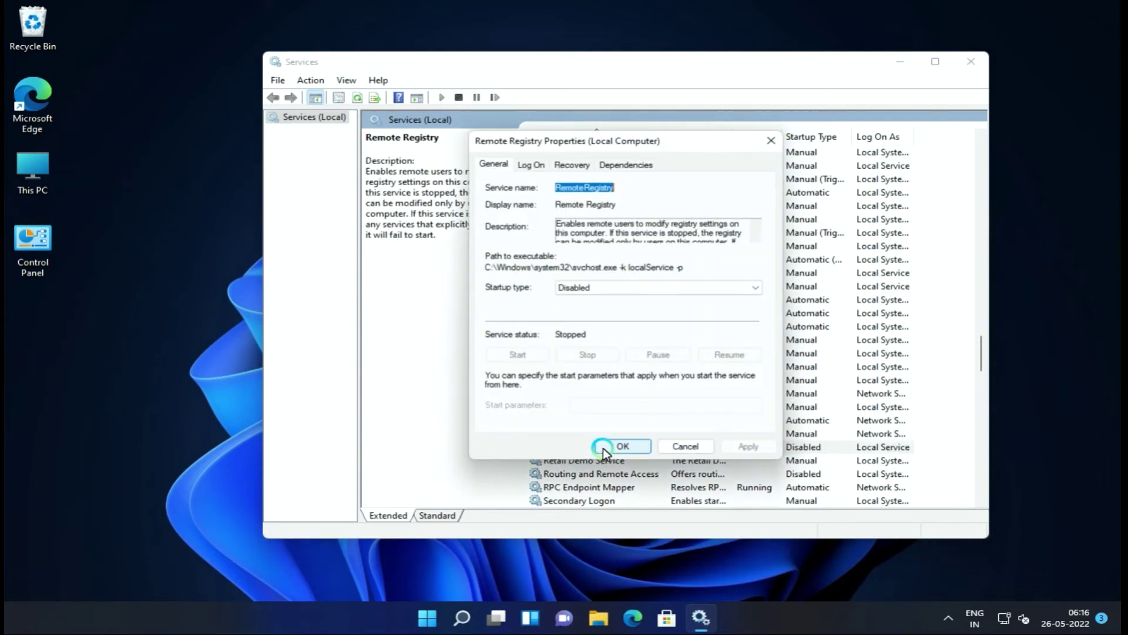
click(573, 293)
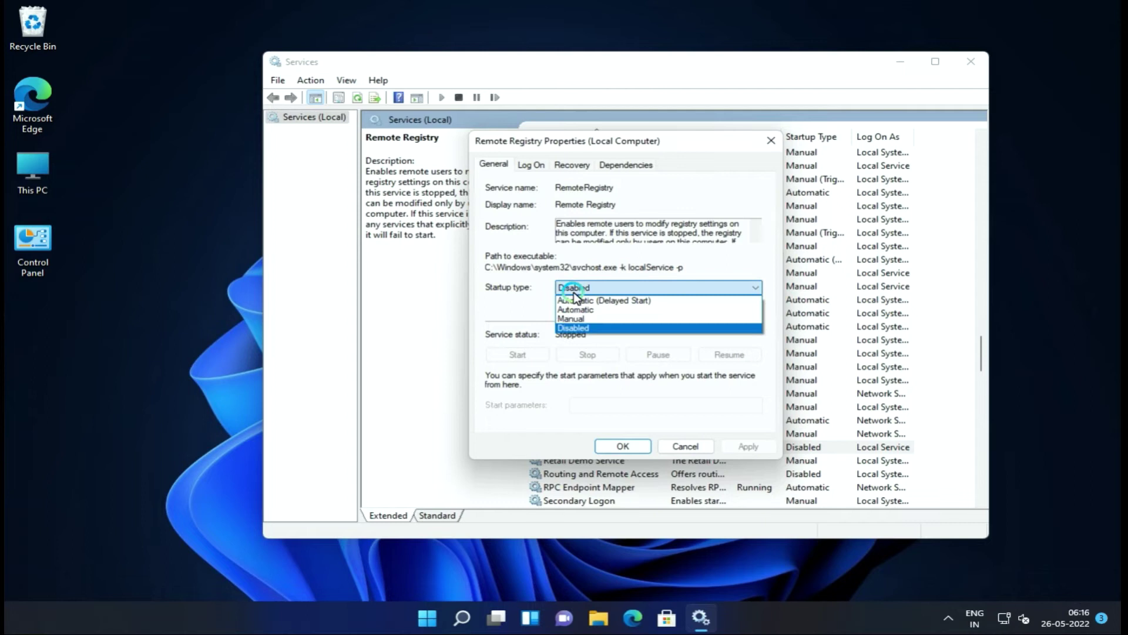
click(571, 329)
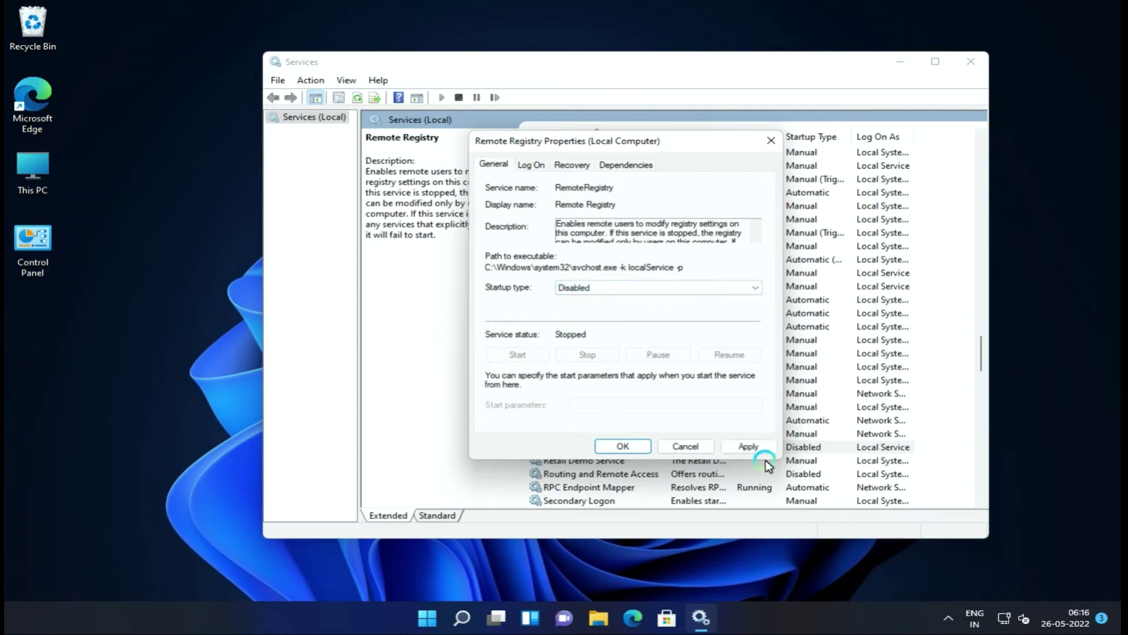
click(623, 446)
Set Retail Demo Service's startup type to Disabled and apply it.
scroll(618, 454, down, 1)
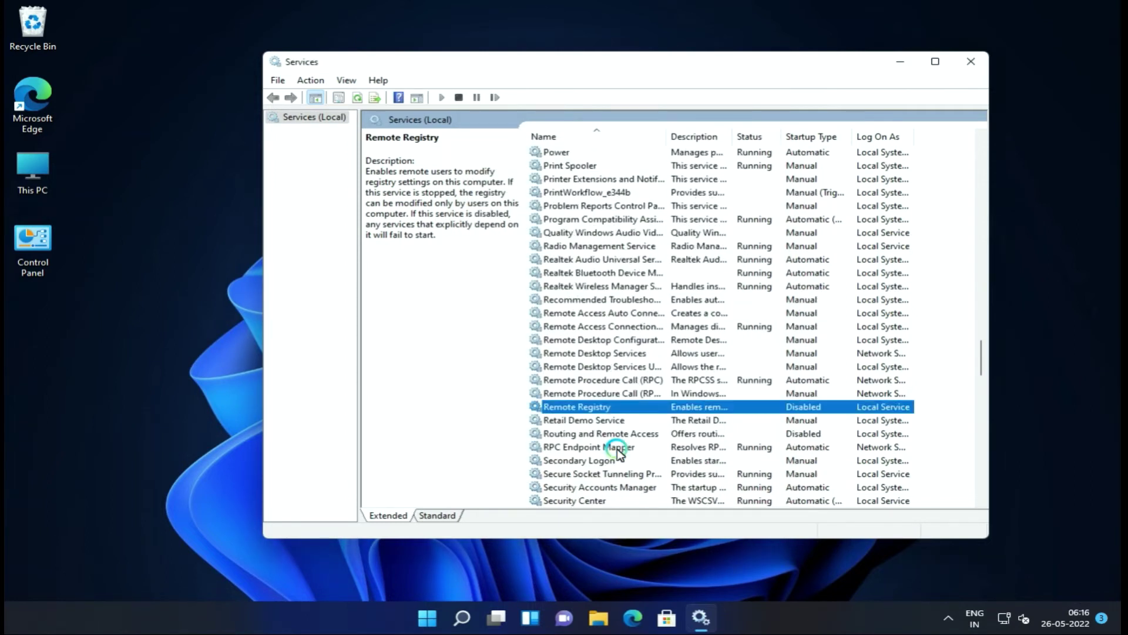
click(603, 421)
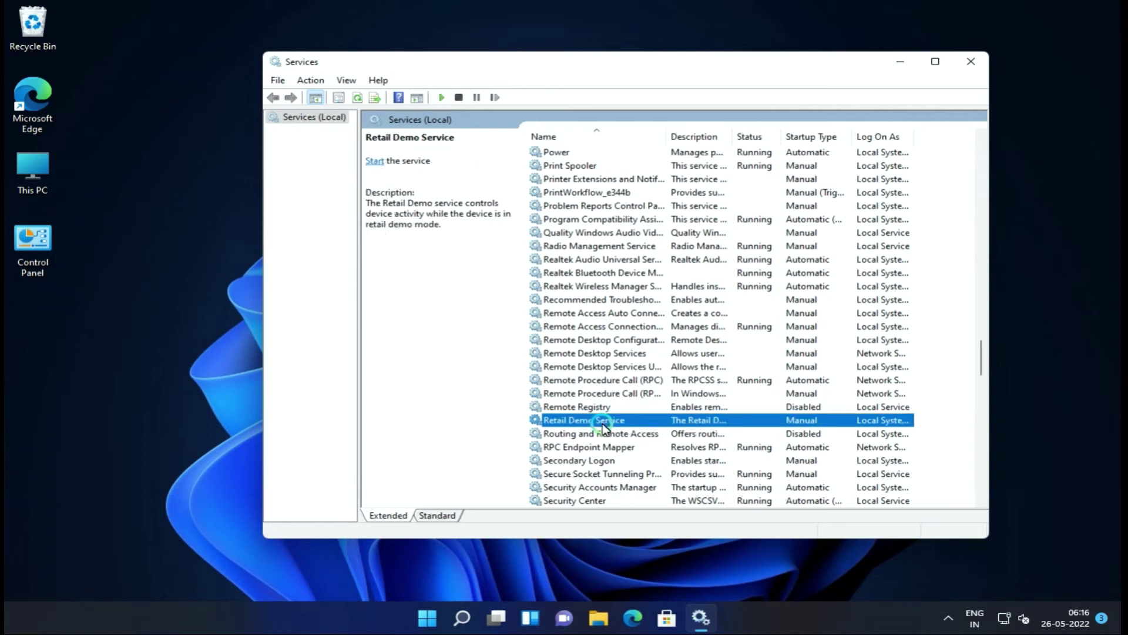
double_click(603, 420)
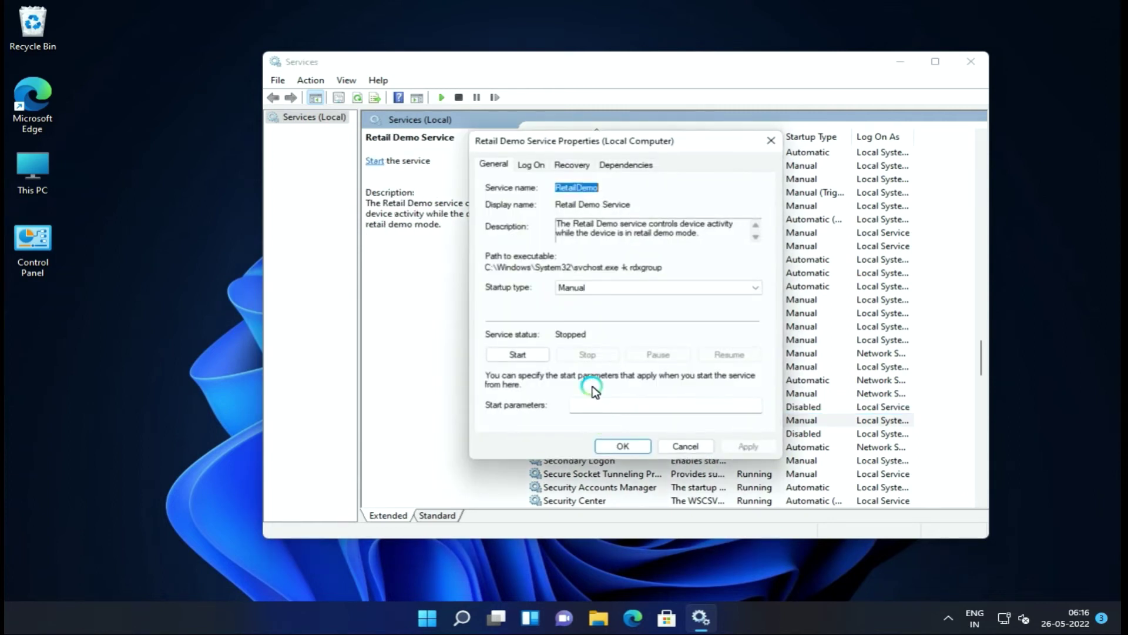
click(569, 286)
click(575, 327)
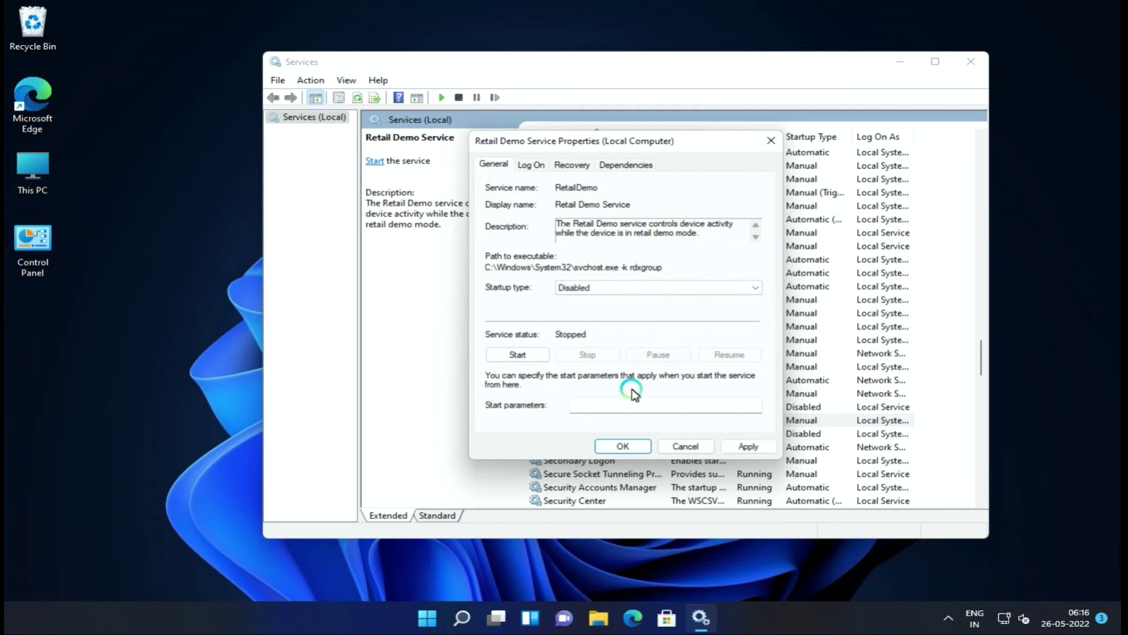
click(740, 452)
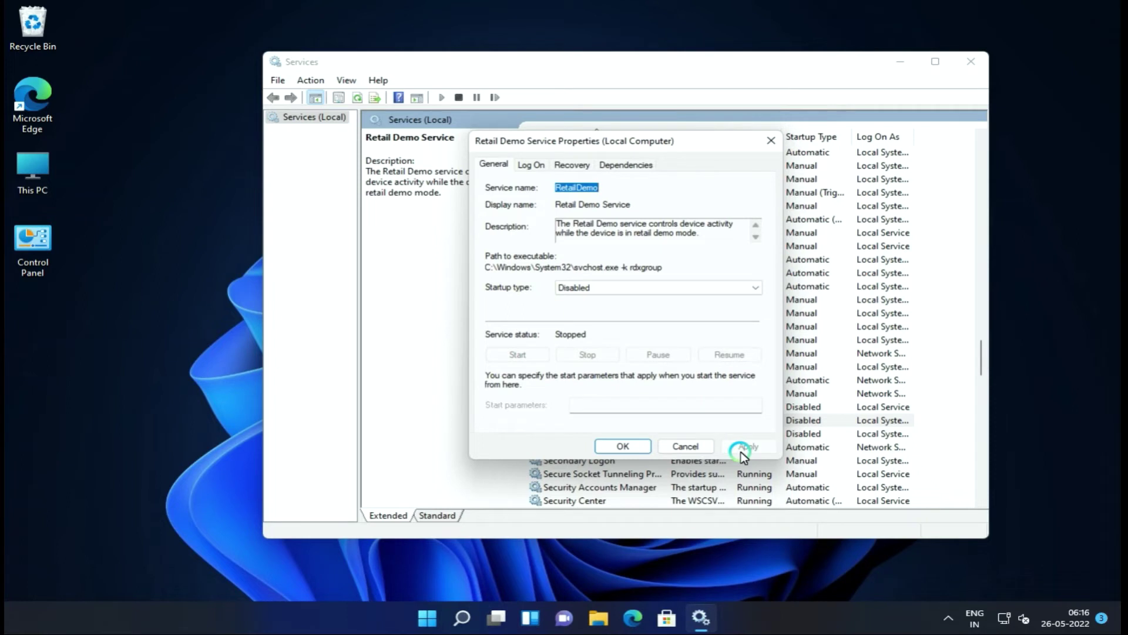
click(622, 446)
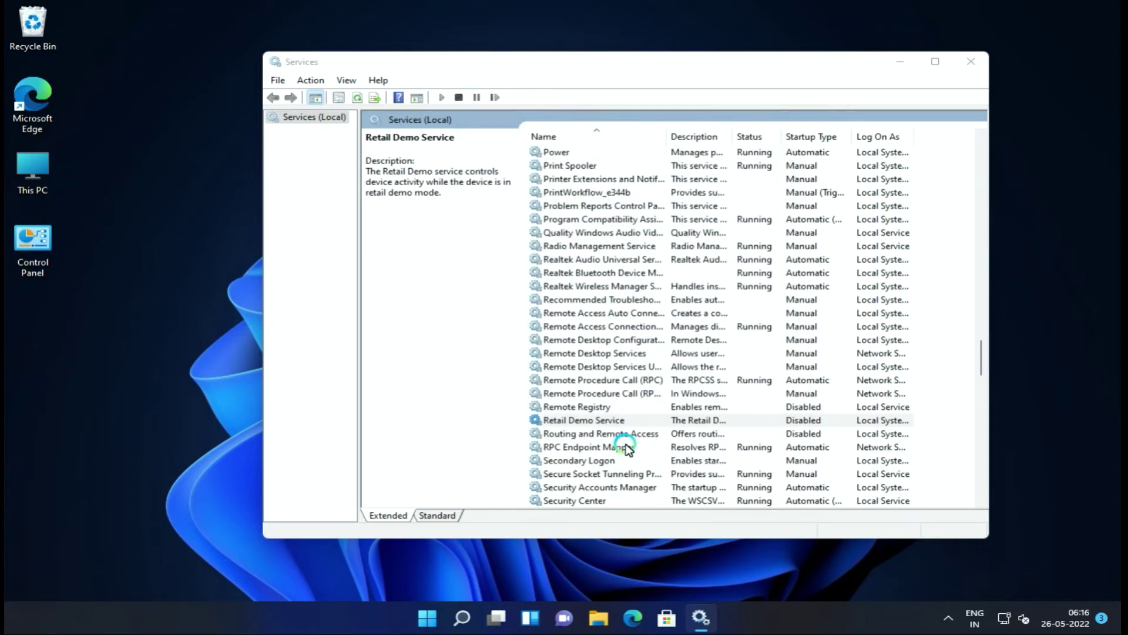
Stop the SysMain service and apply a Disabled startup type to it.
scroll(626, 444, down, 3)
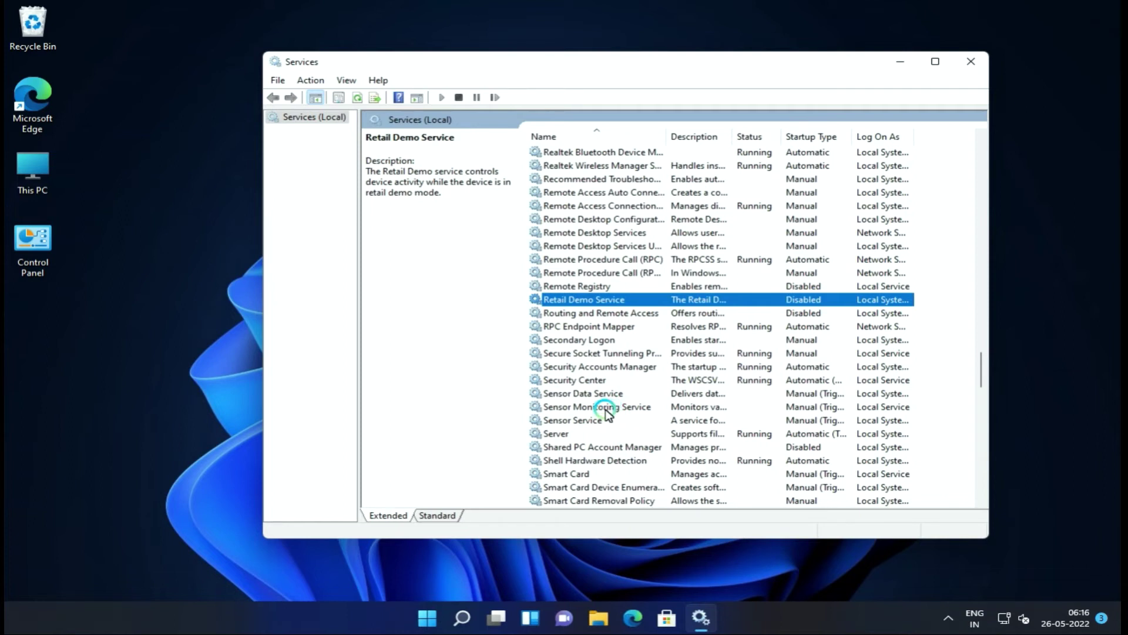
scroll(605, 412, down, 3)
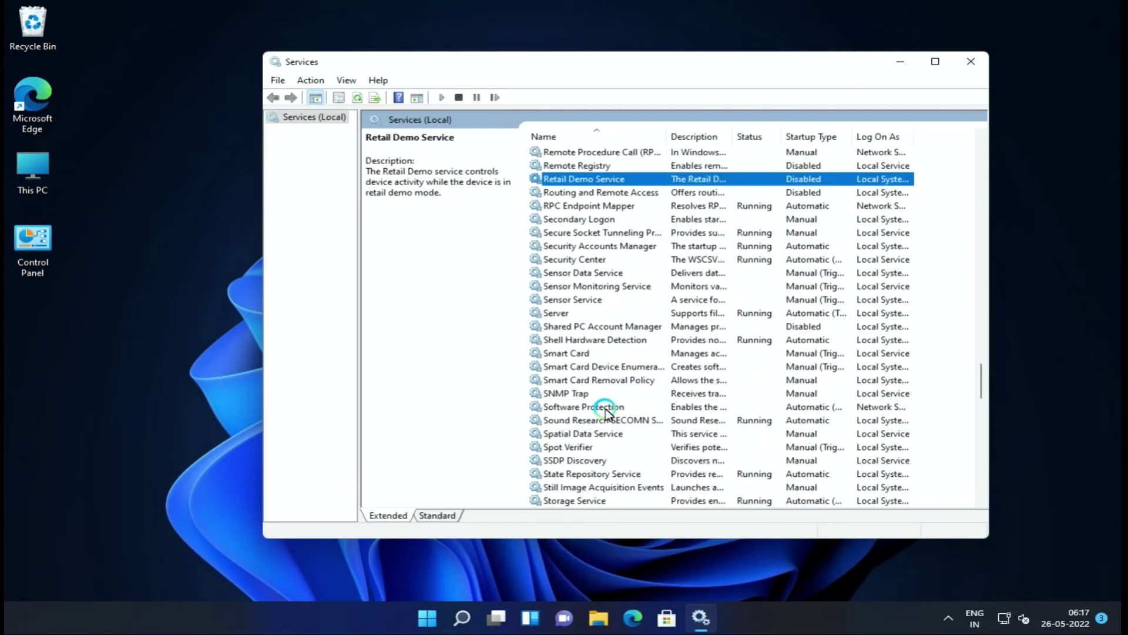
scroll(601, 400, down, 2)
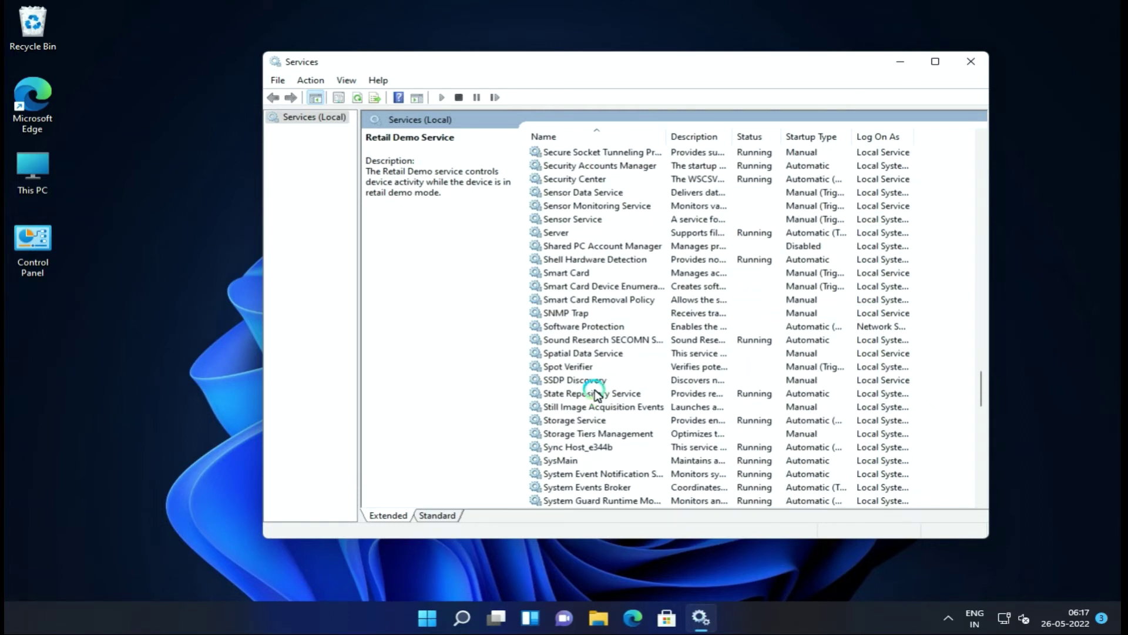
scroll(596, 392, down, 2)
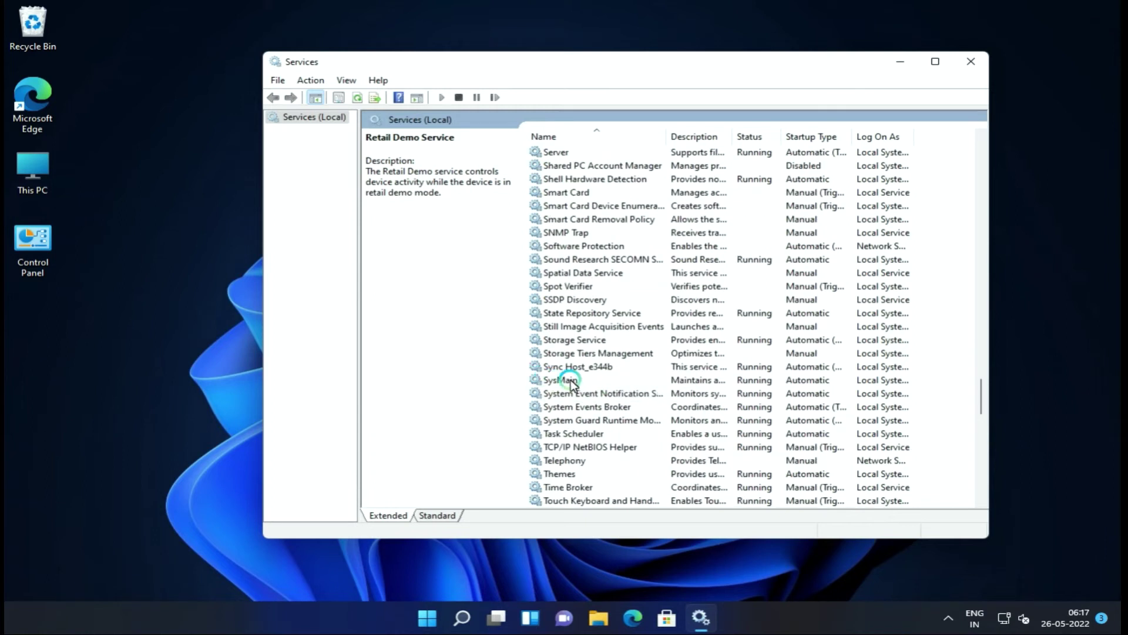
click(570, 380)
double_click(570, 380)
click(573, 288)
click(574, 328)
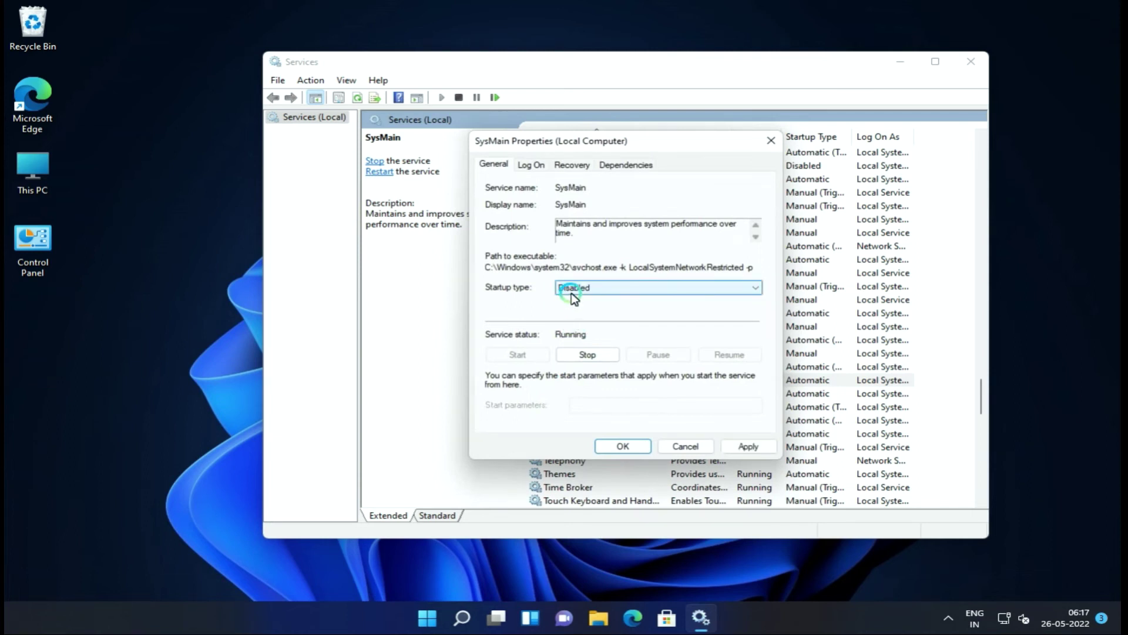
click(613, 353)
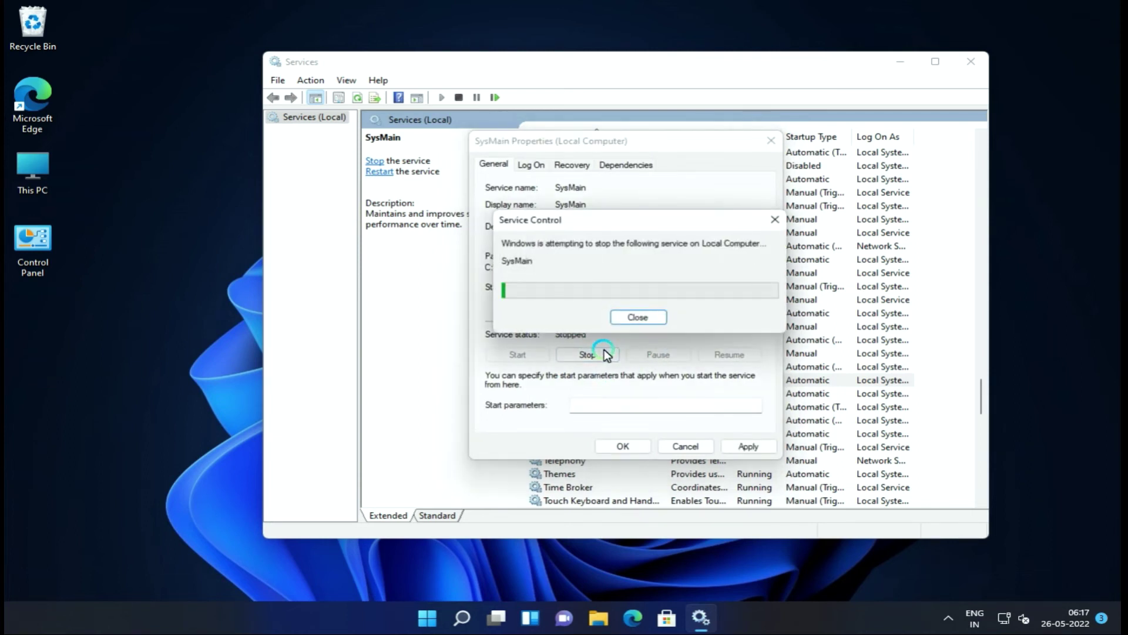
click(748, 446)
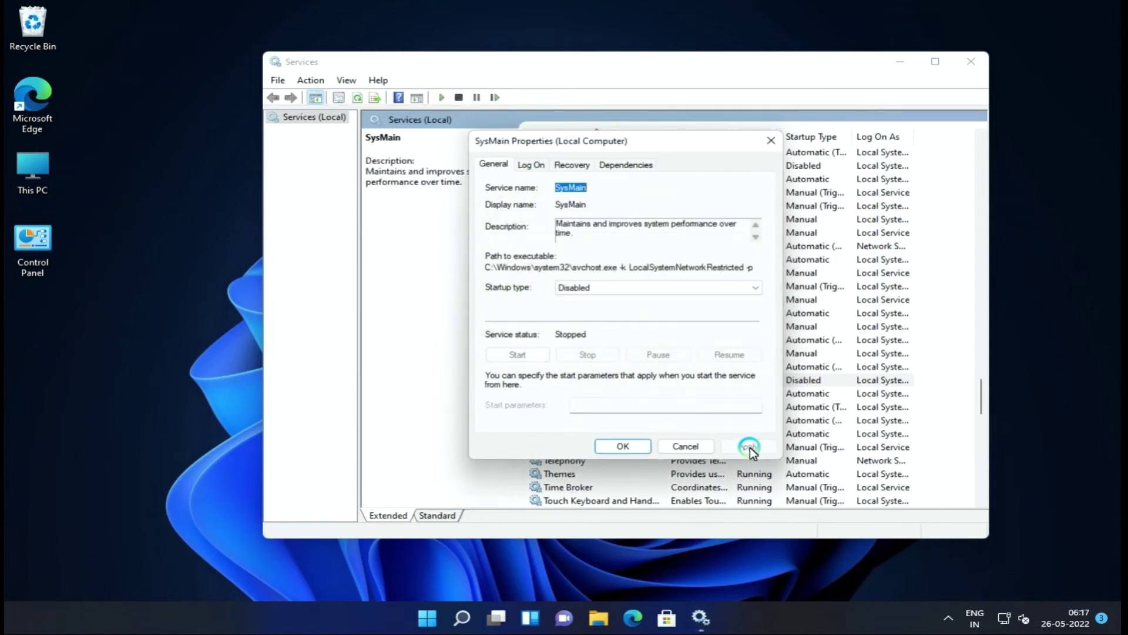
Close SysMain's properties, then apply Disabled startup to Touch Keyboard and Handwriting Panel Service.
click(623, 446)
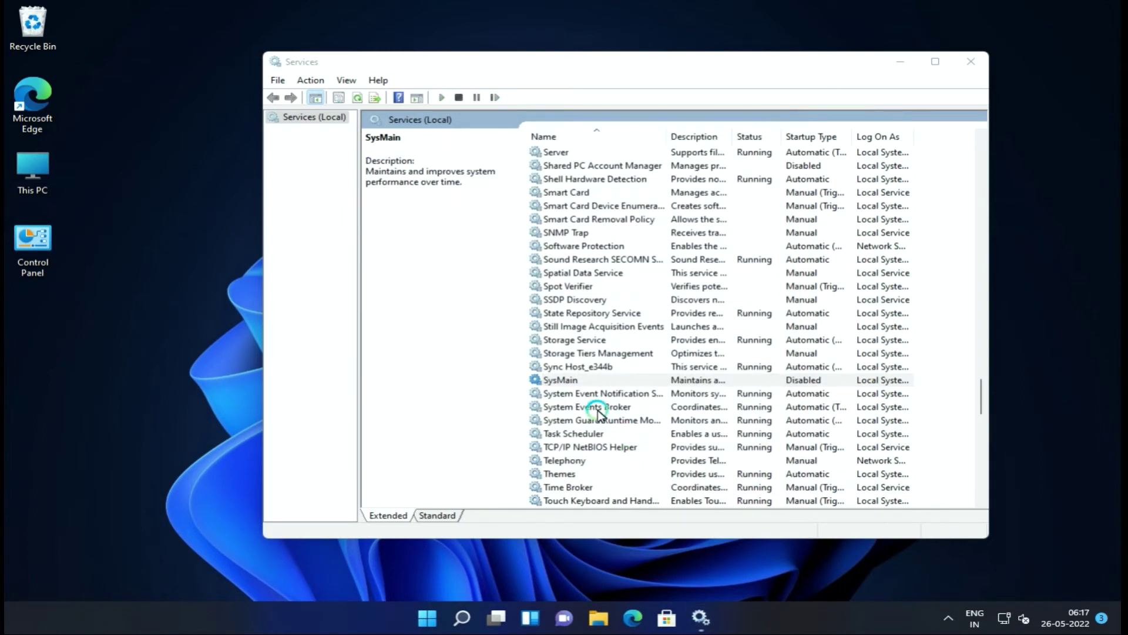
scroll(596, 404, down, 1)
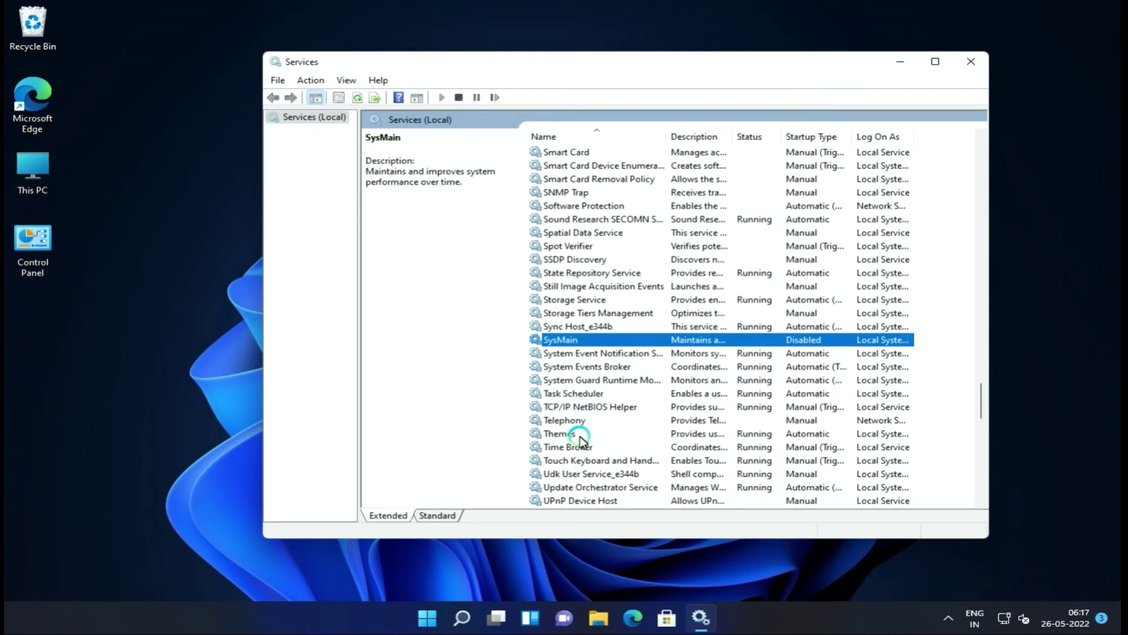
scroll(580, 438, down, 1)
scroll(582, 415, down, 1)
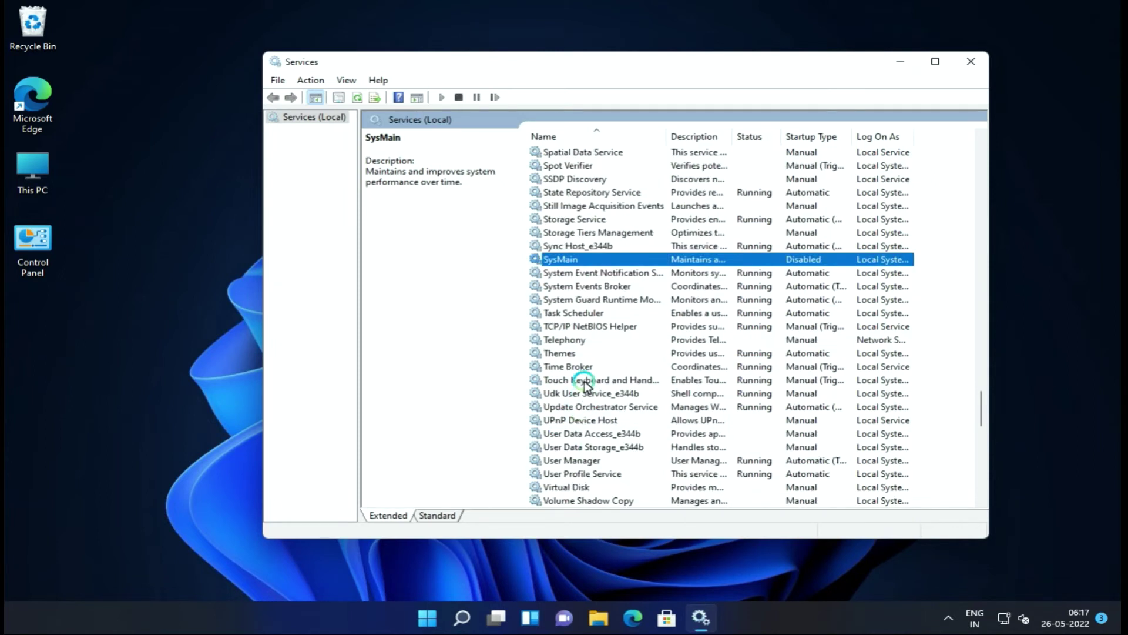
double_click(587, 382)
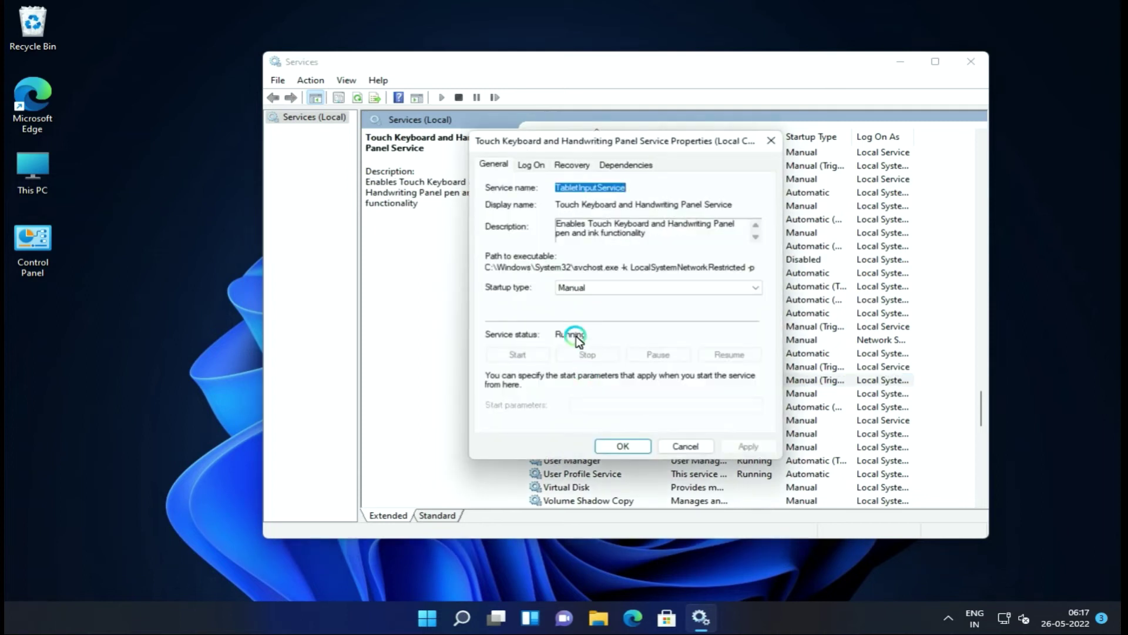
click(558, 287)
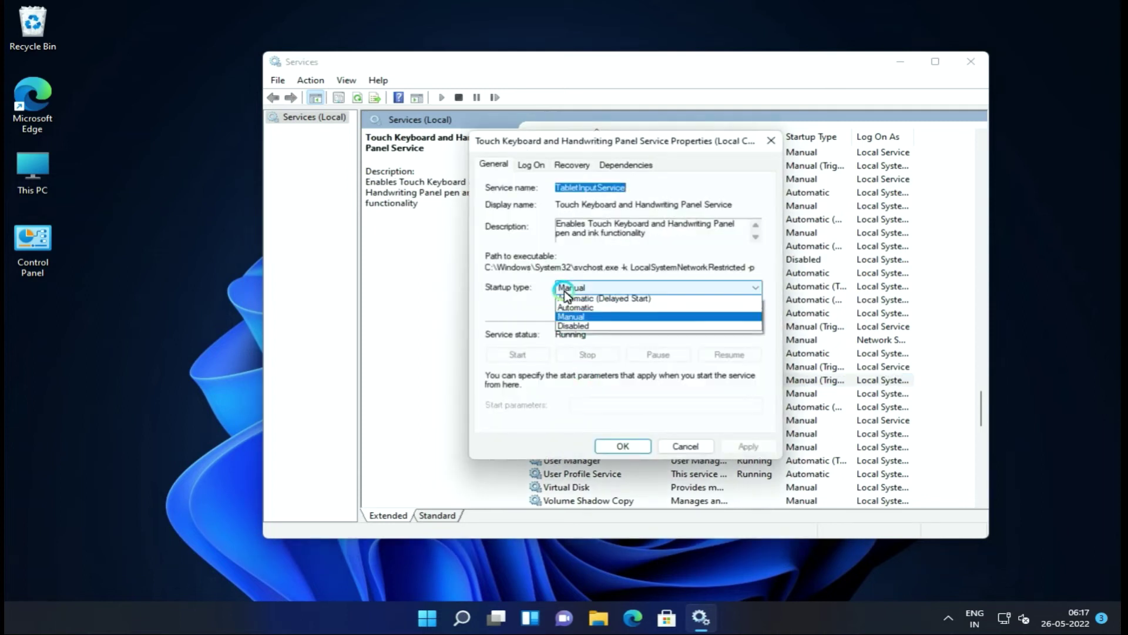
click(570, 325)
click(732, 448)
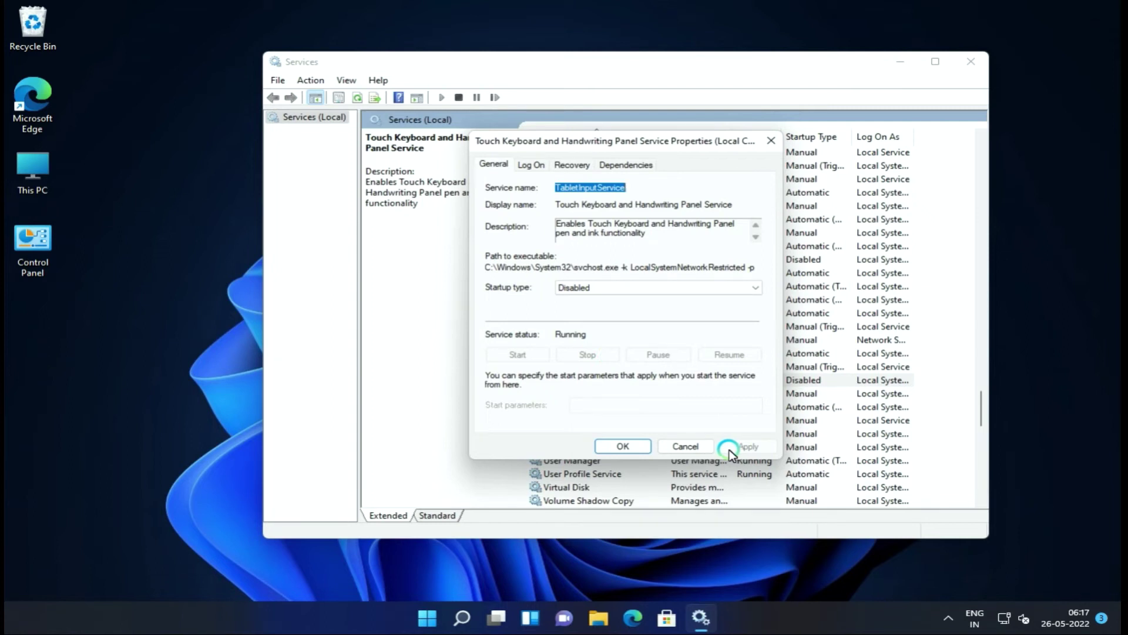
click(639, 445)
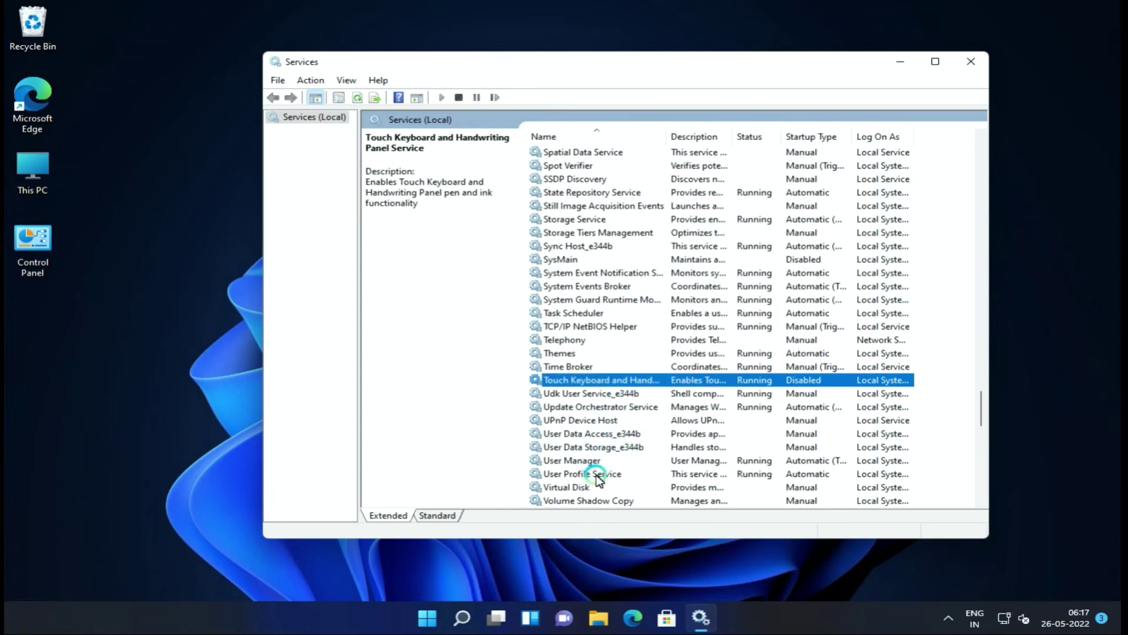
Scroll to Windows Event Collector and apply a Disabled startup type to it.
scroll(597, 479, down, 2)
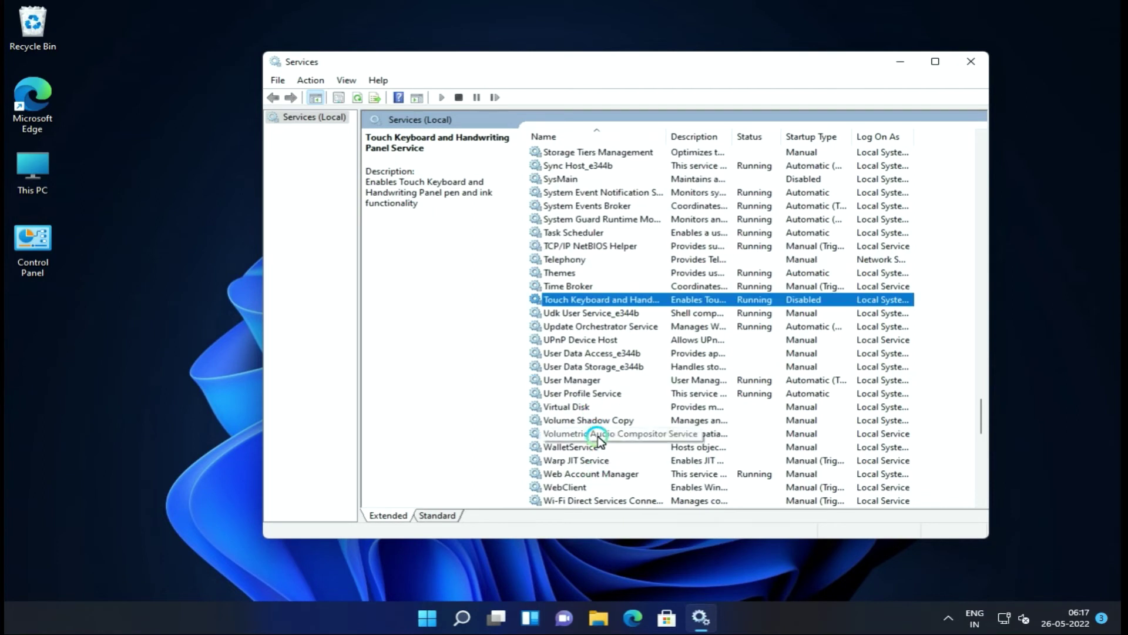
scroll(598, 438, down, 1)
scroll(601, 438, down, 1)
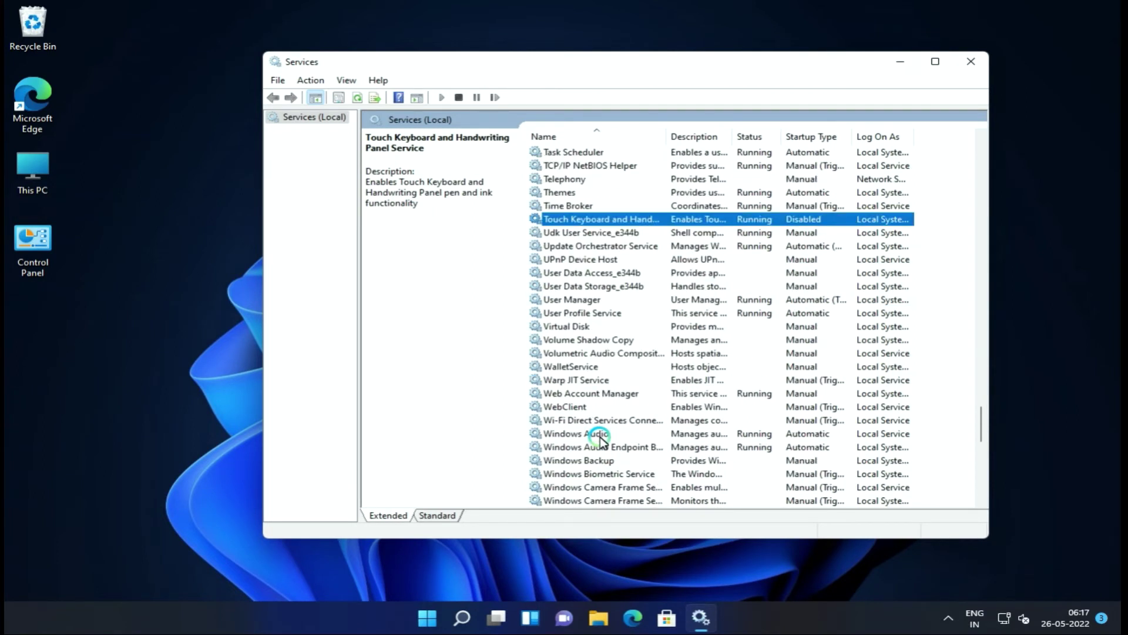
scroll(600, 423, down, 1)
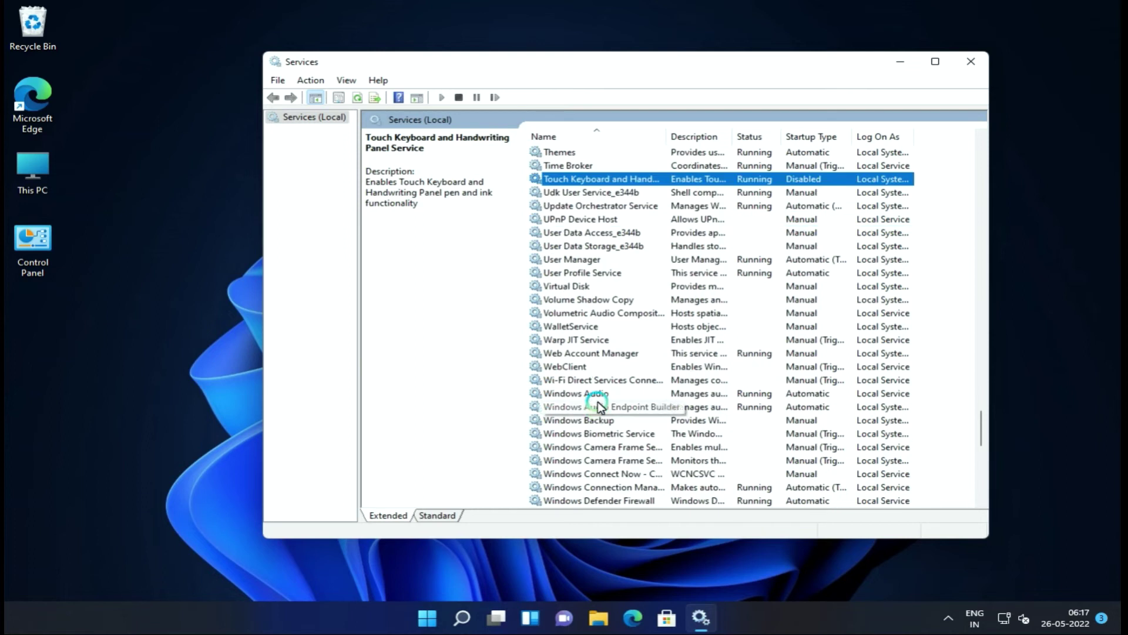
scroll(596, 377, down, 3)
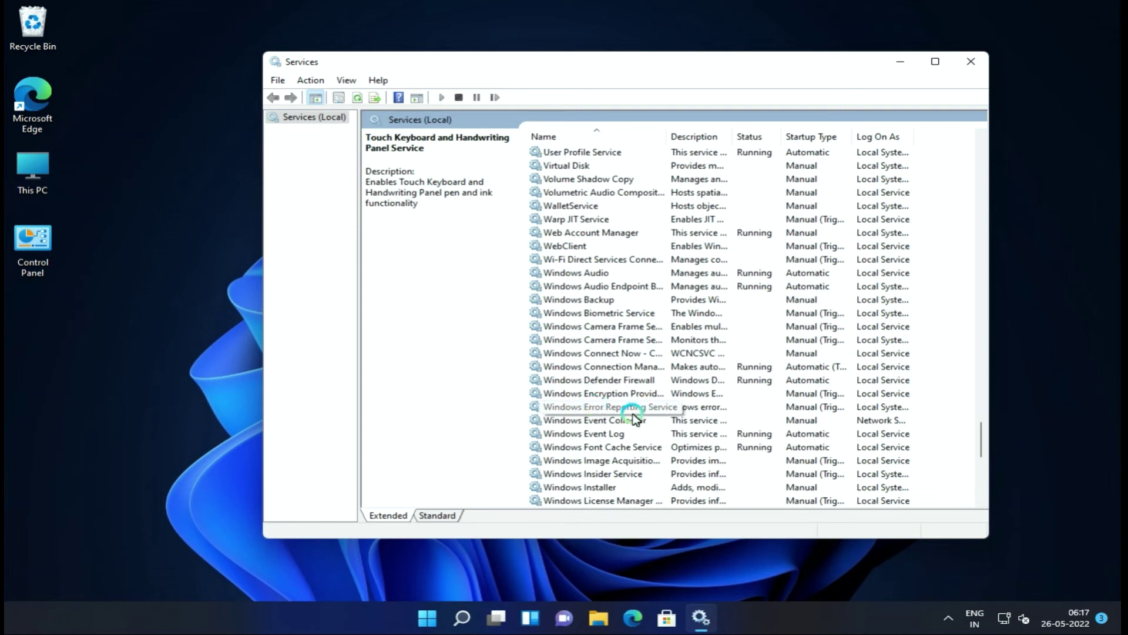
double_click(607, 421)
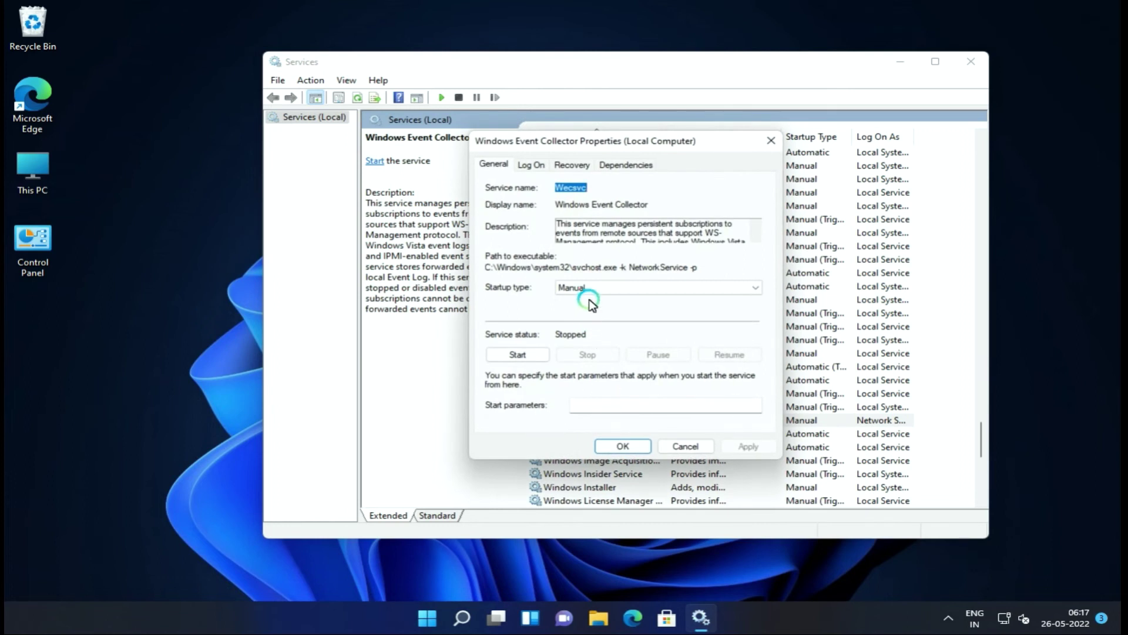
click(592, 302)
click(575, 331)
click(751, 448)
click(621, 446)
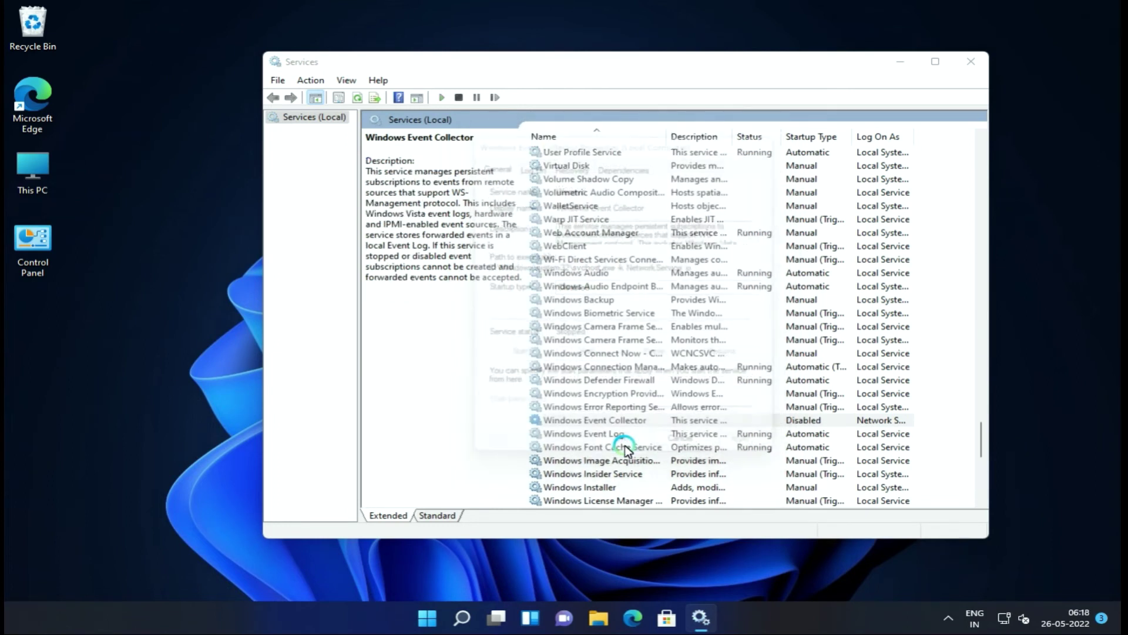
Change Windows Insider Service's startup type to Disabled and apply it.
click(604, 476)
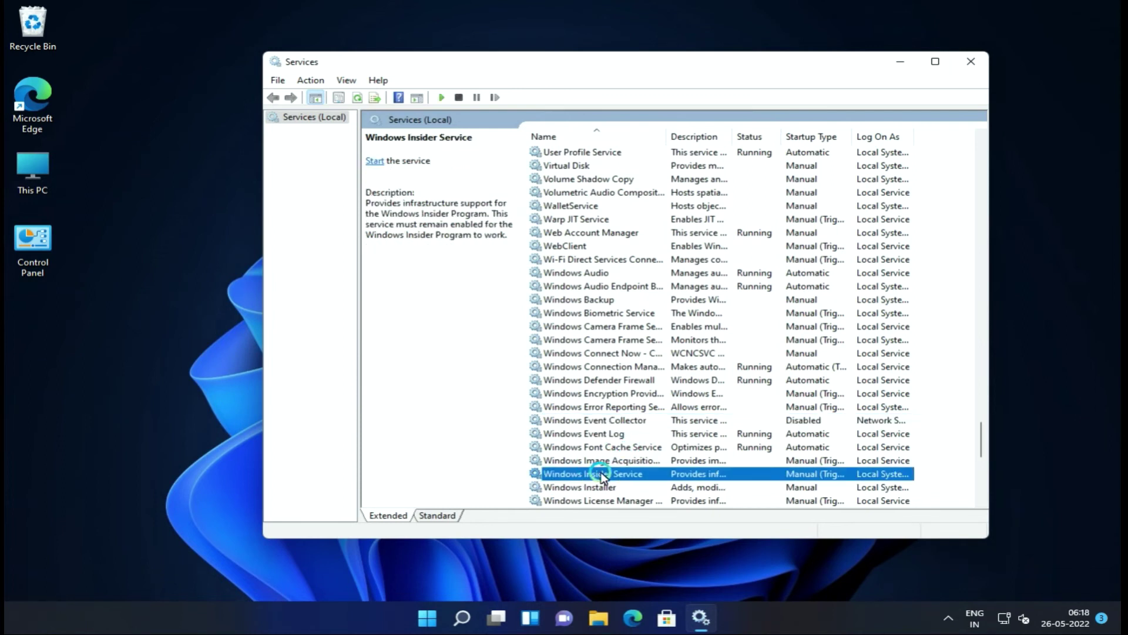
double_click(600, 476)
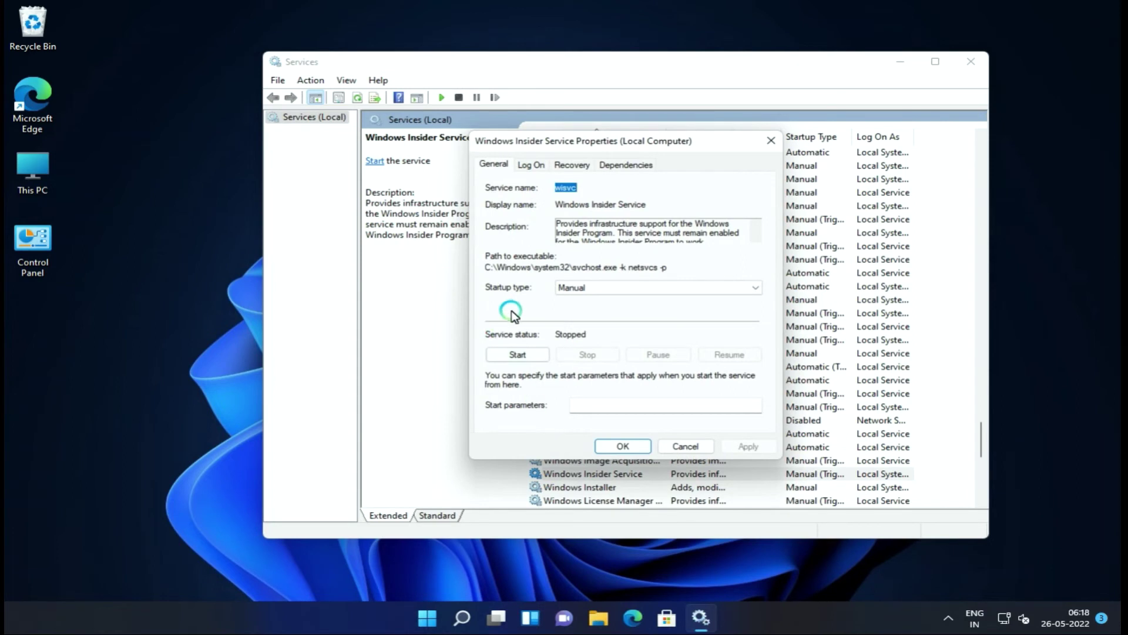
click(590, 300)
click(587, 322)
click(735, 447)
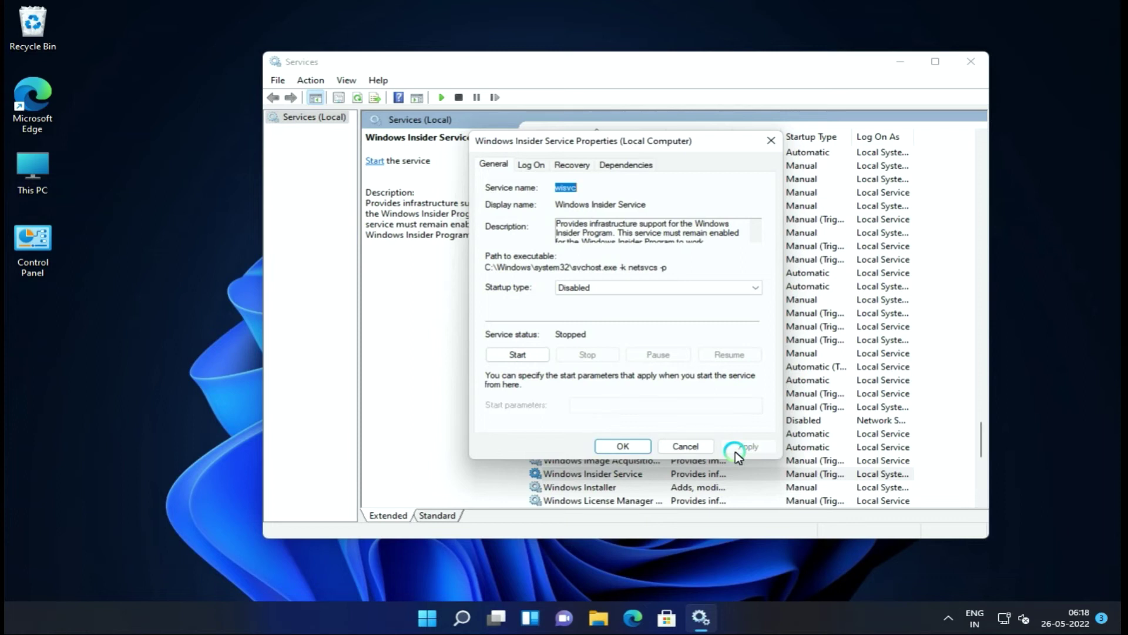
click(632, 446)
scroll(588, 447, down, 4)
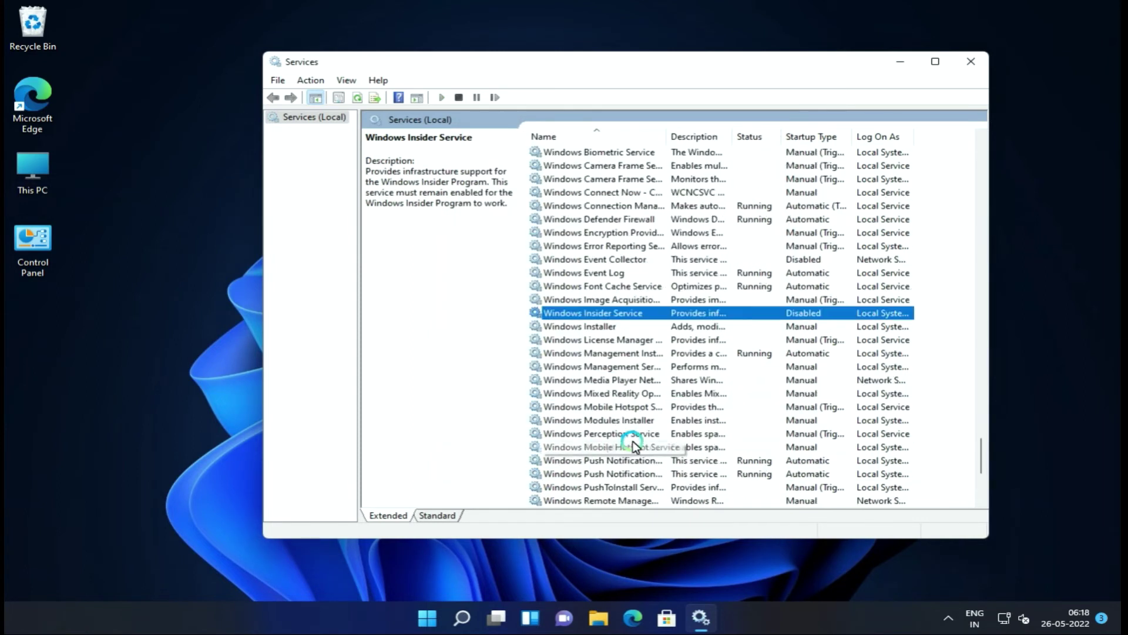
scroll(614, 370, down, 3)
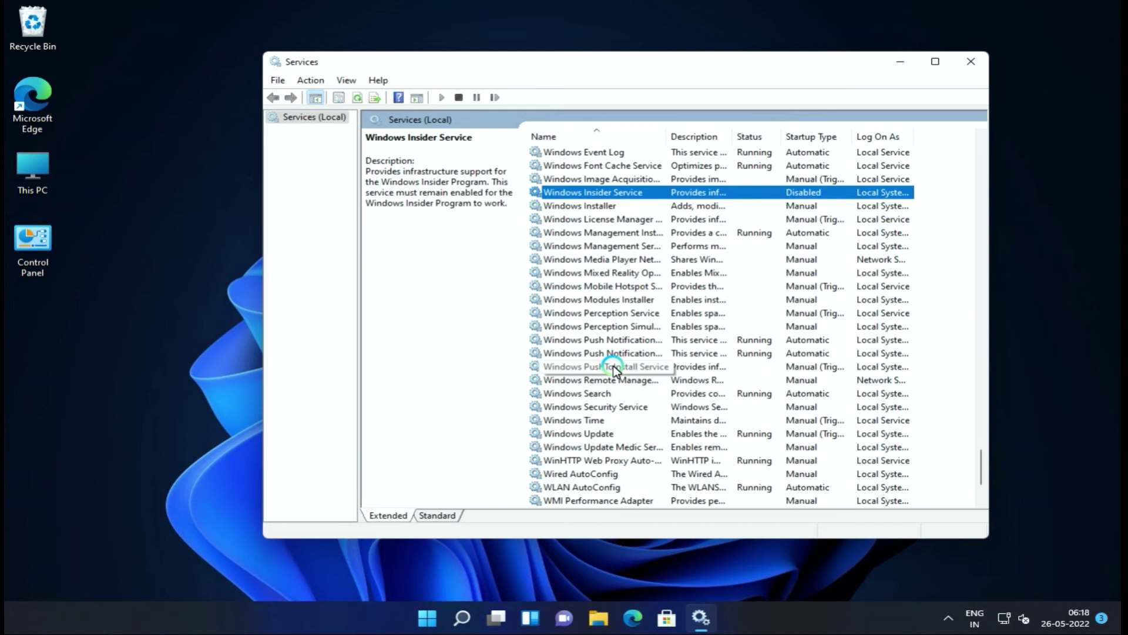
Stop Windows Search and apply a Disabled startup type to it.
click(590, 393)
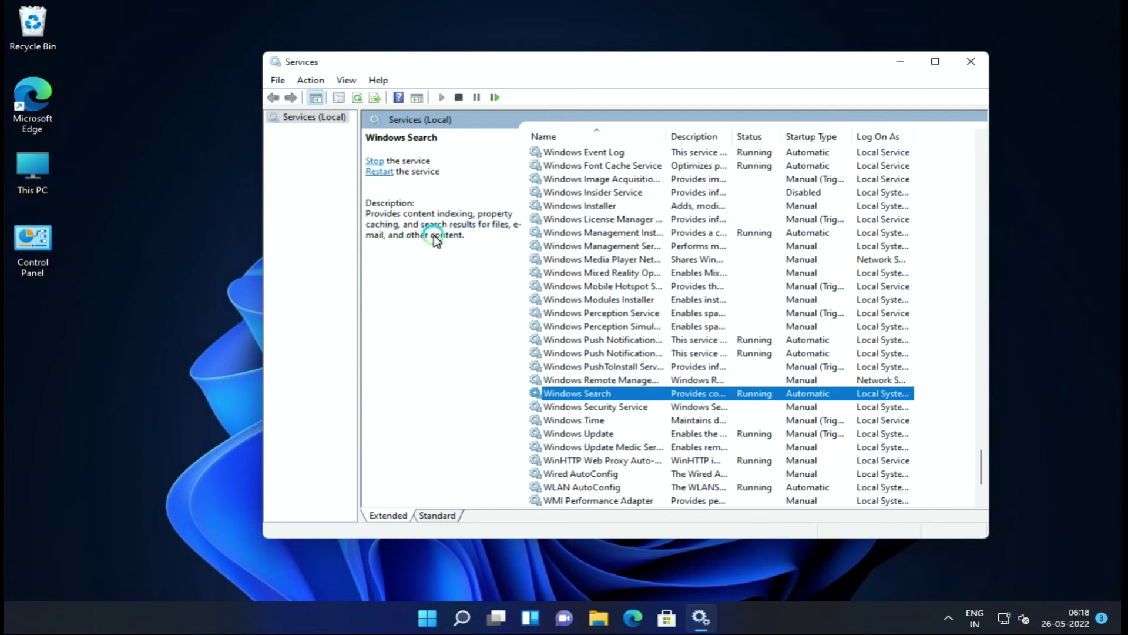
double_click(567, 394)
click(576, 288)
click(570, 327)
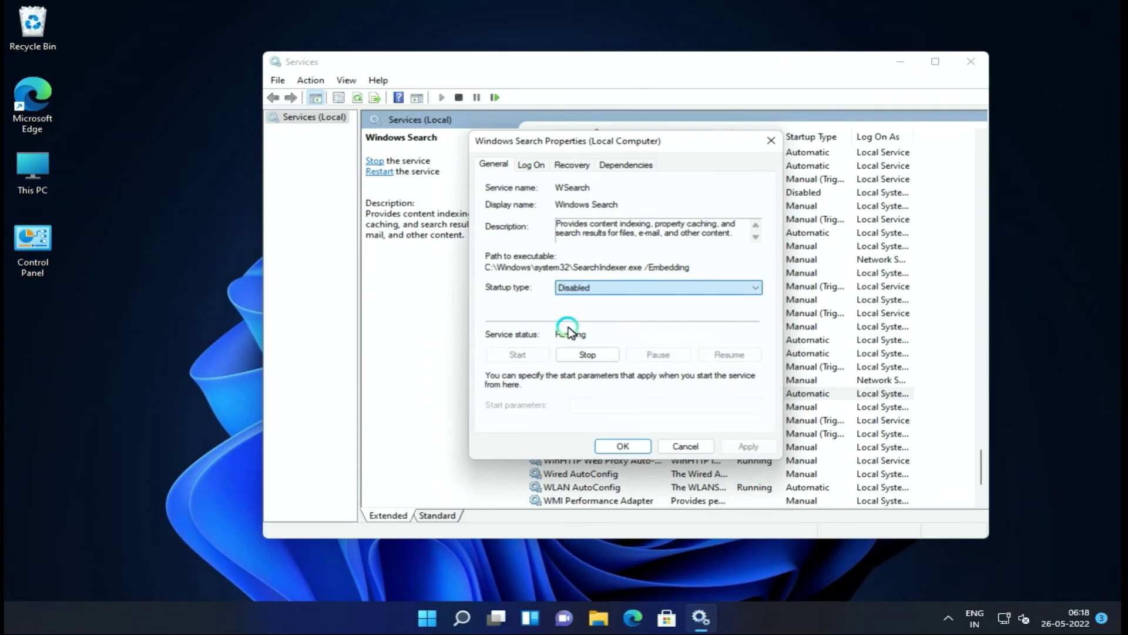
click(604, 356)
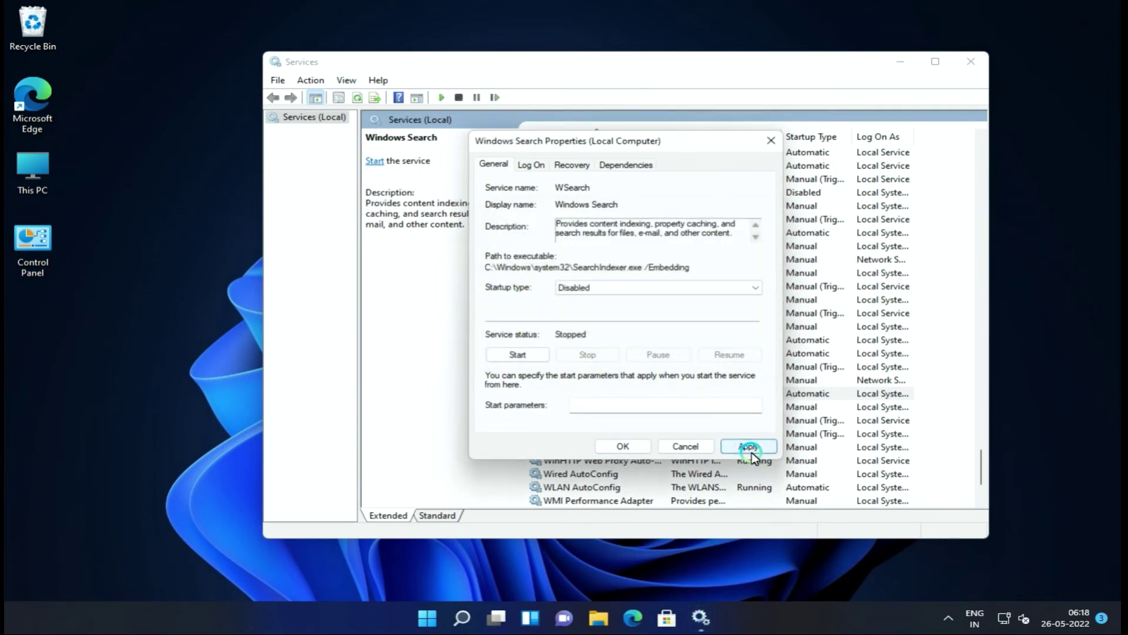
click(749, 450)
click(623, 445)
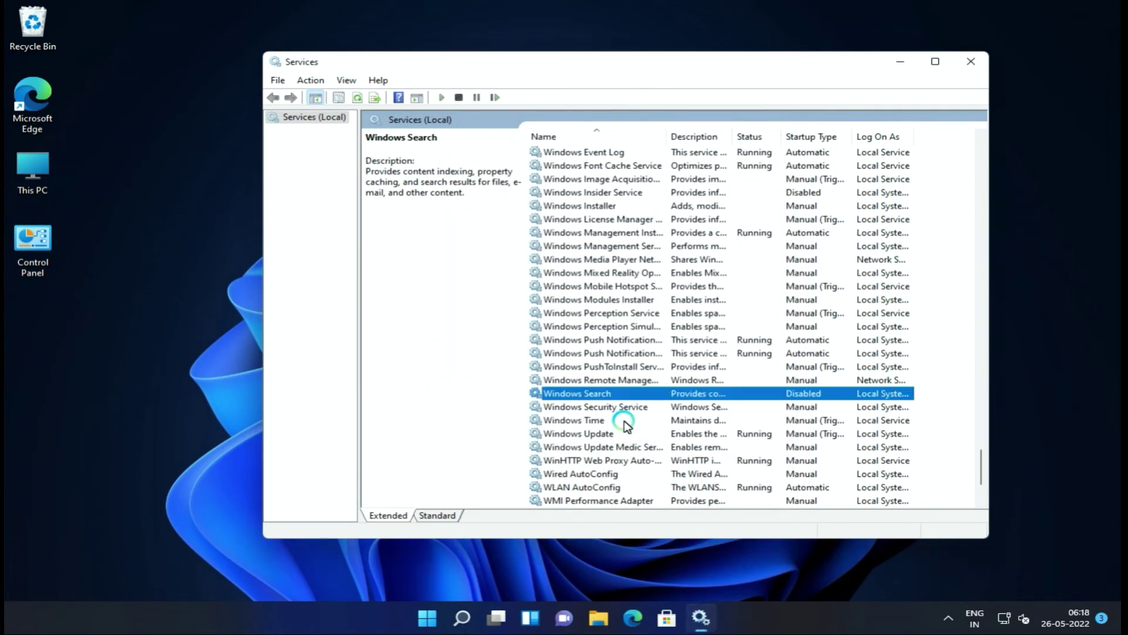
scroll(586, 419, down, 1)
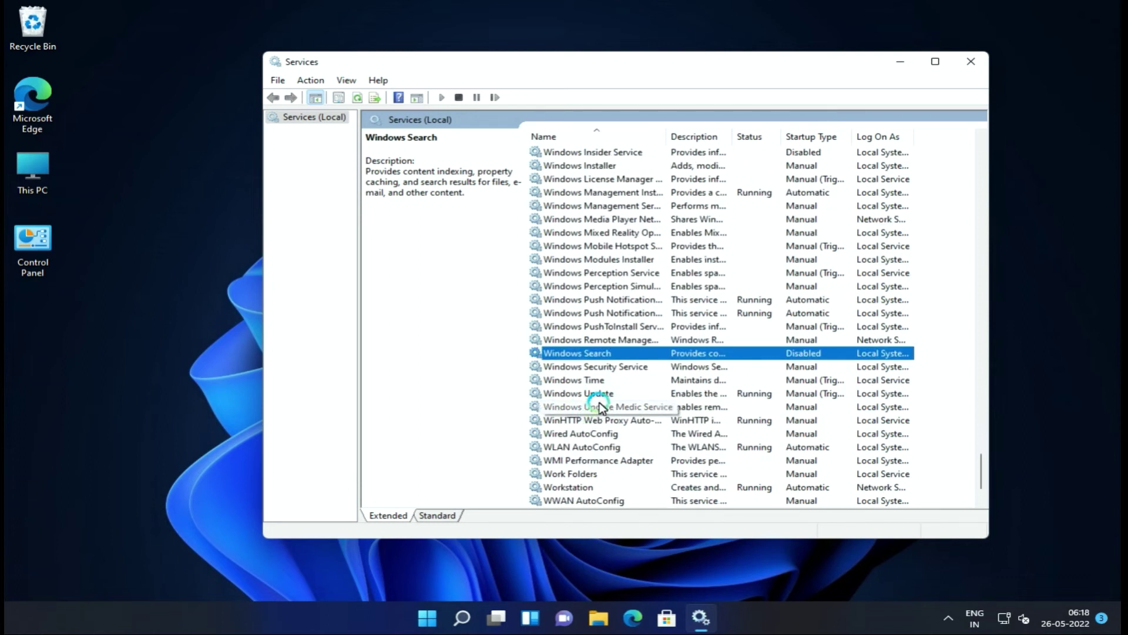
scroll(602, 408, down, 1)
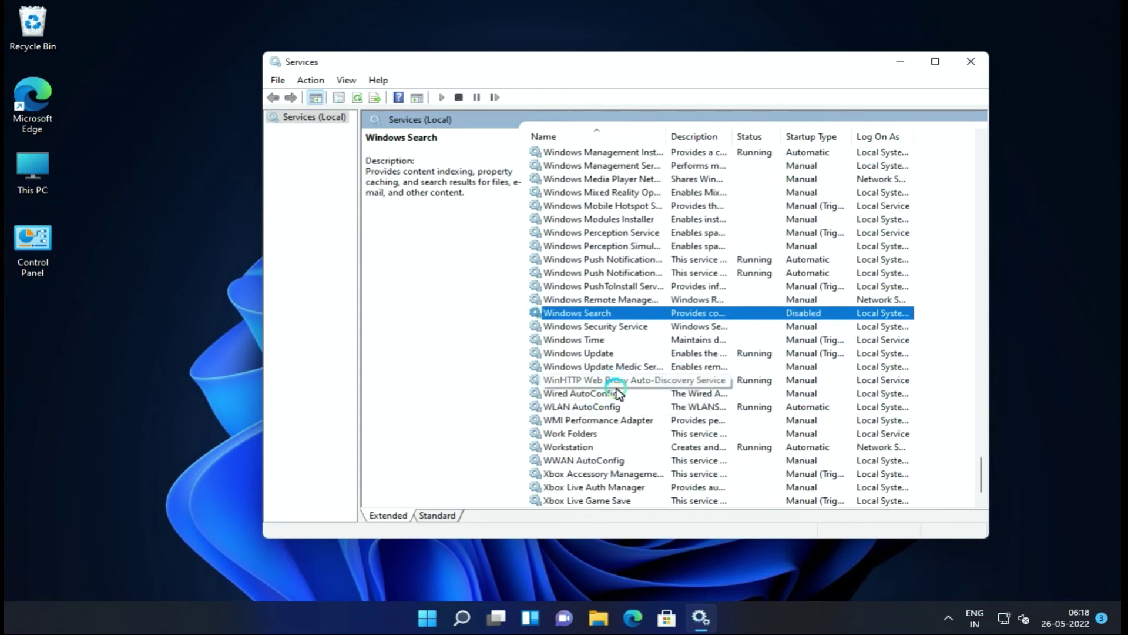
scroll(591, 409, down, 1)
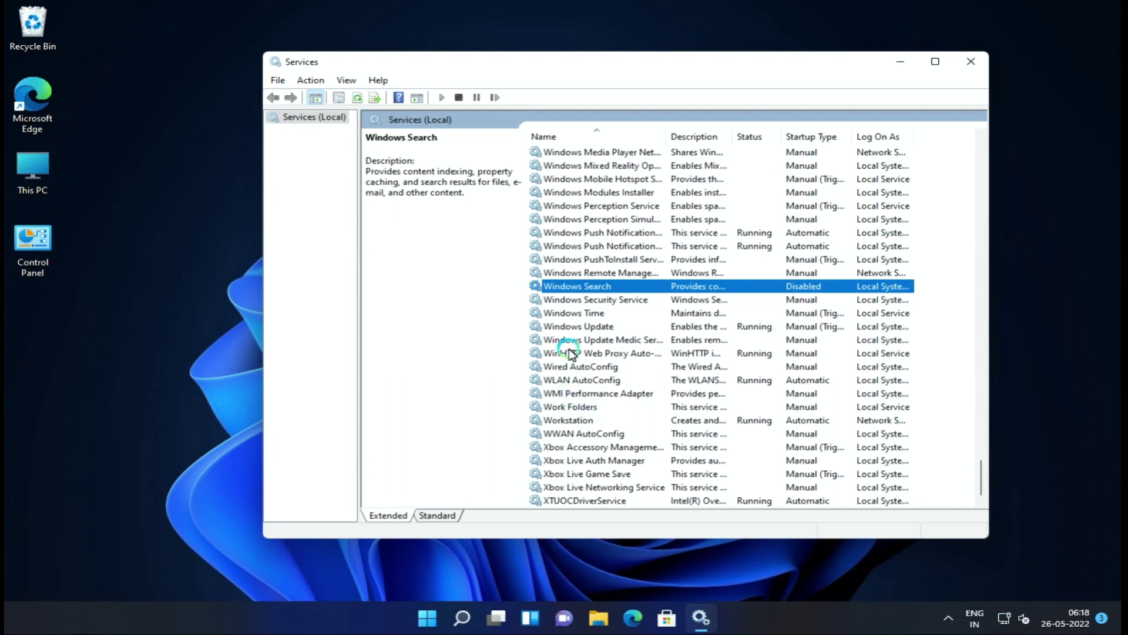
Stop the running Windows Update service and apply a Disabled startup type in its properties.
click(555, 326)
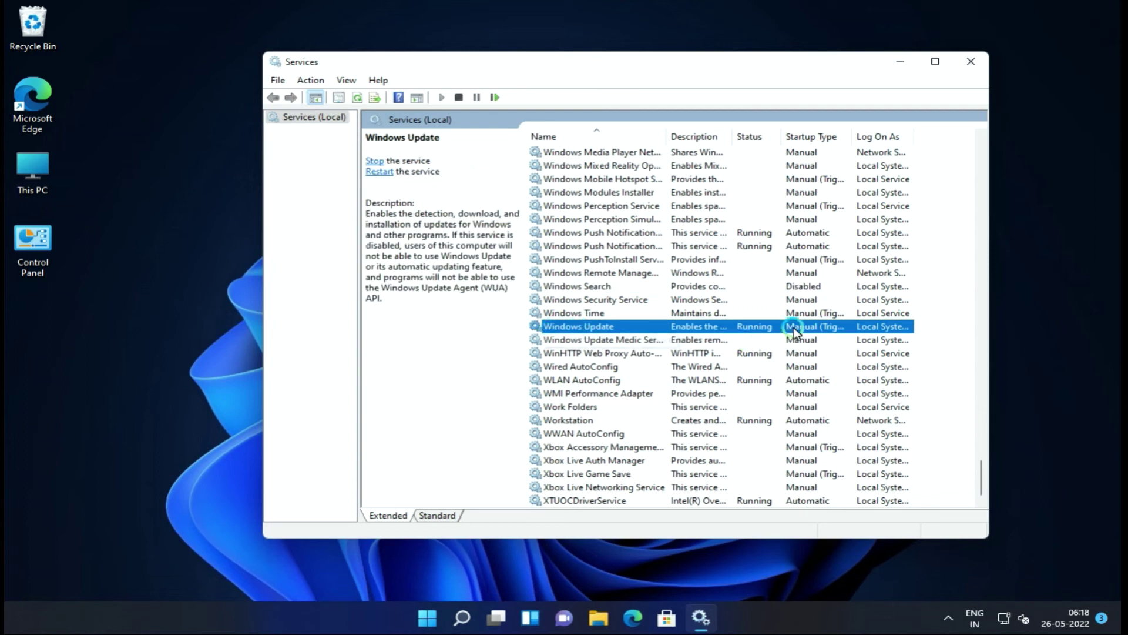
double_click(551, 326)
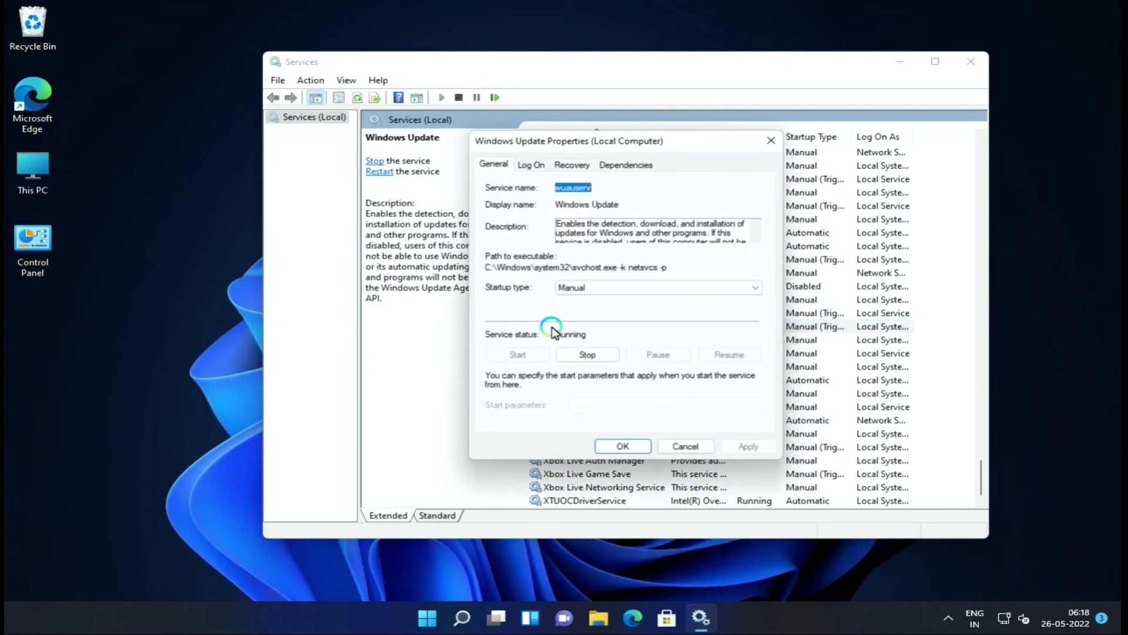
click(556, 288)
click(605, 289)
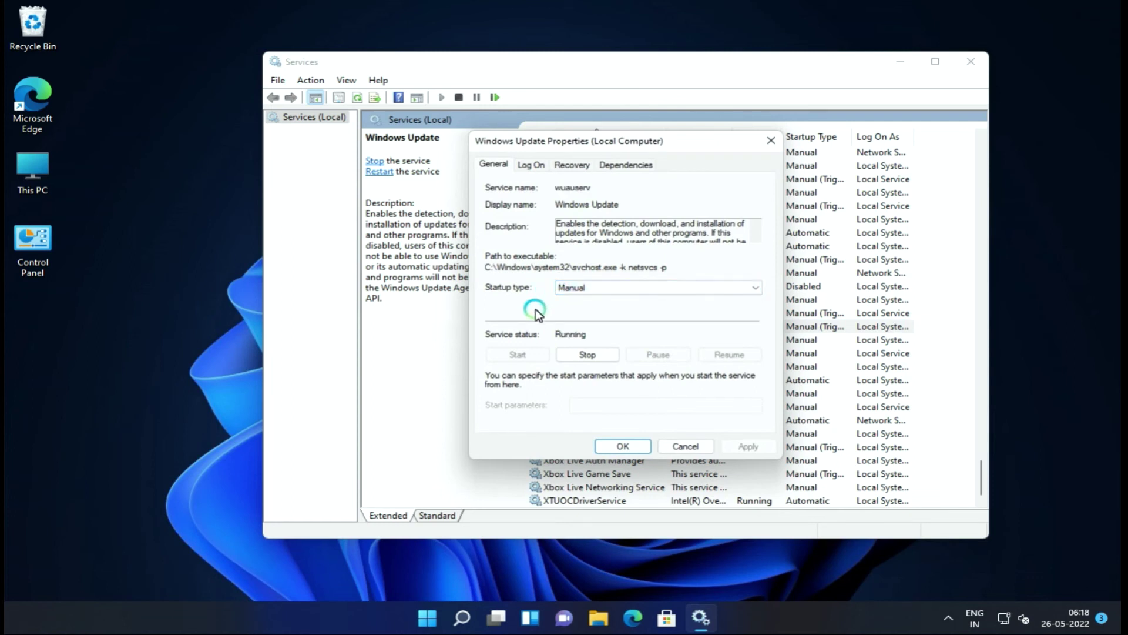
click(579, 286)
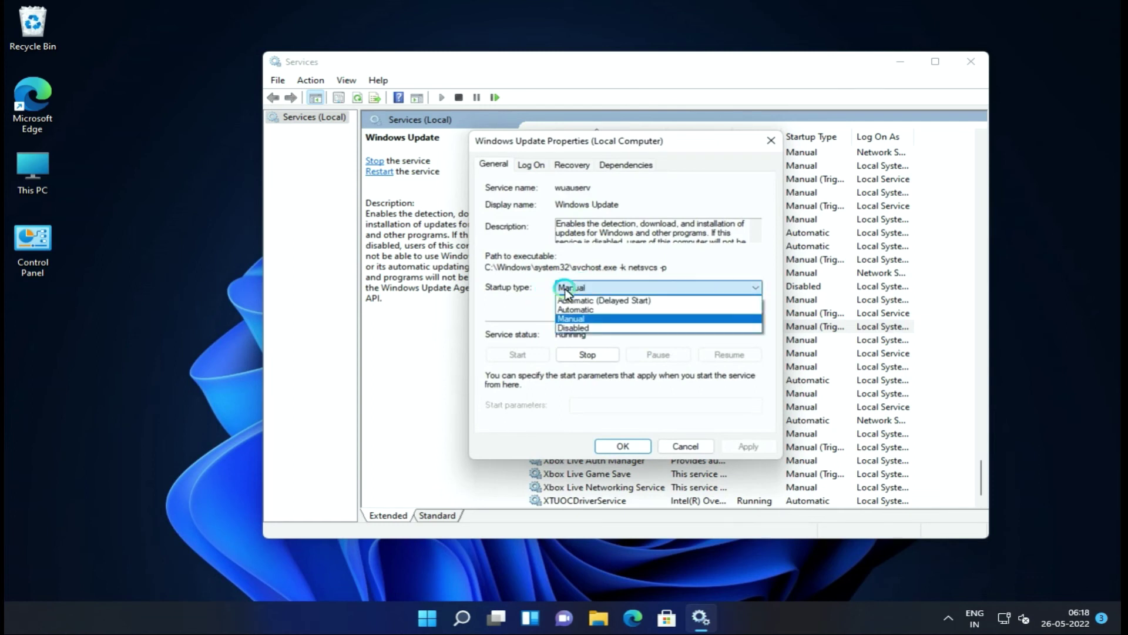
click(623, 332)
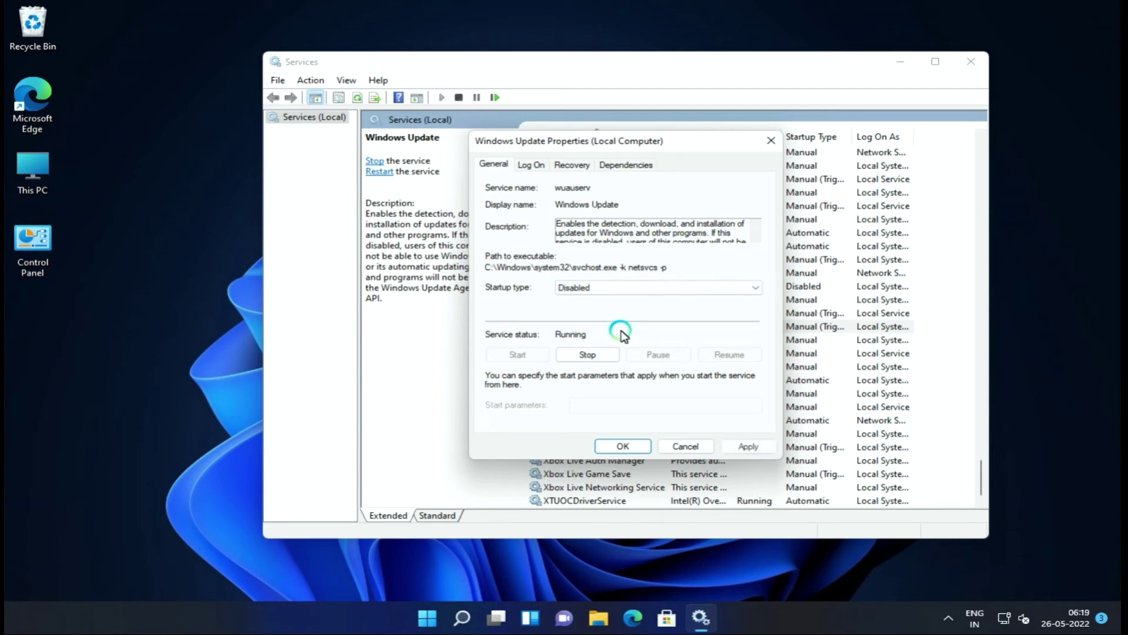
click(613, 360)
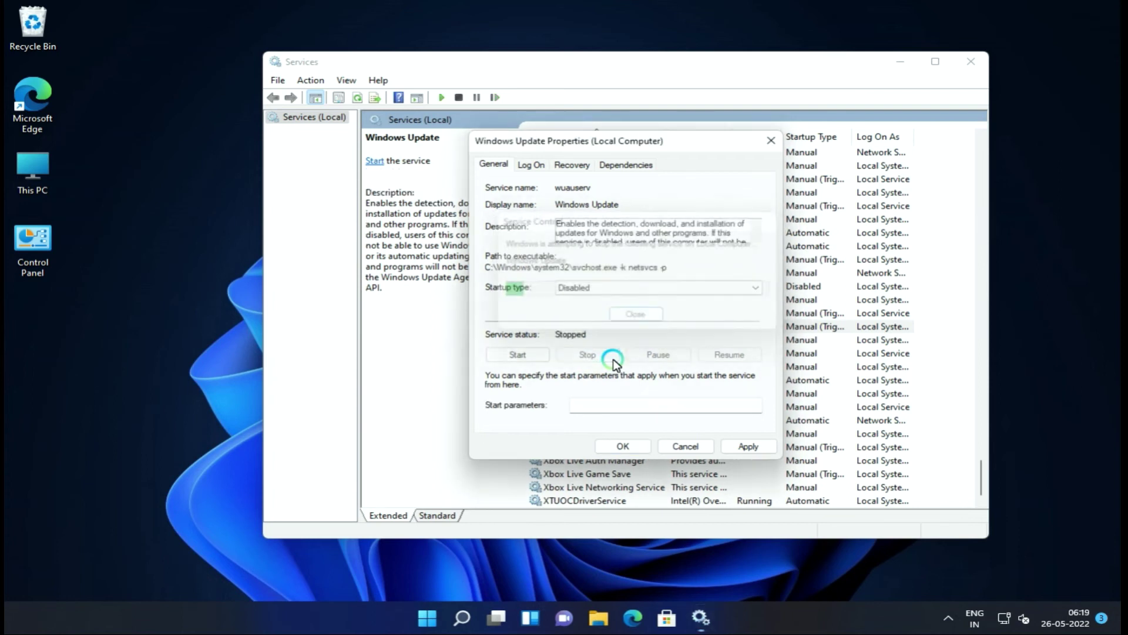
click(748, 446)
click(640, 446)
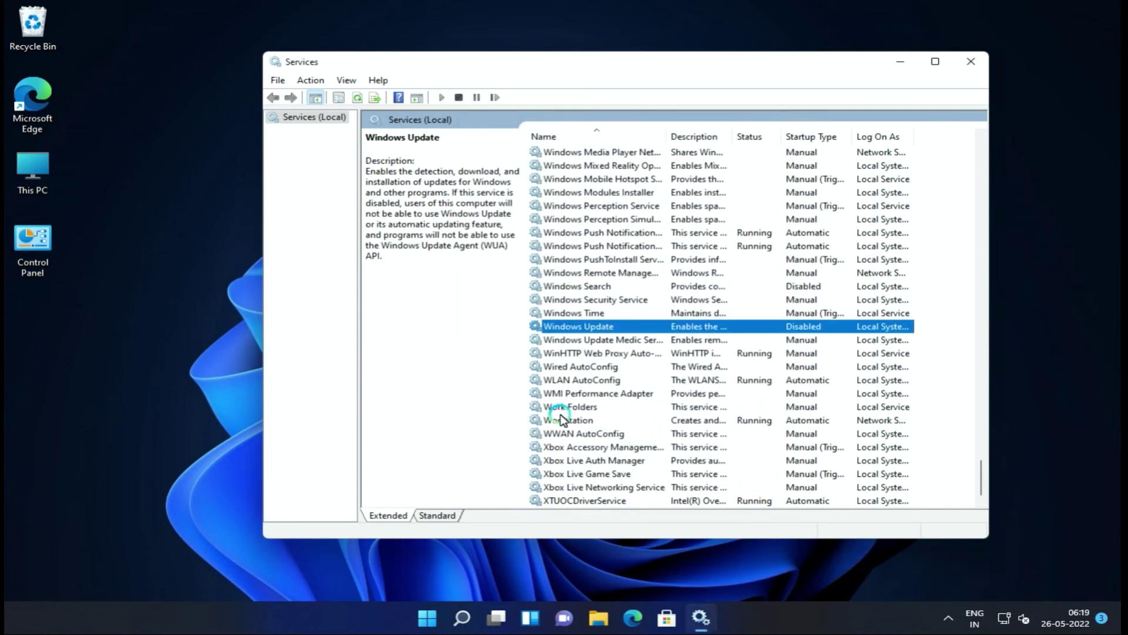
Set Xbox Accessory Management Service startup type to Disabled.
double_click(567, 447)
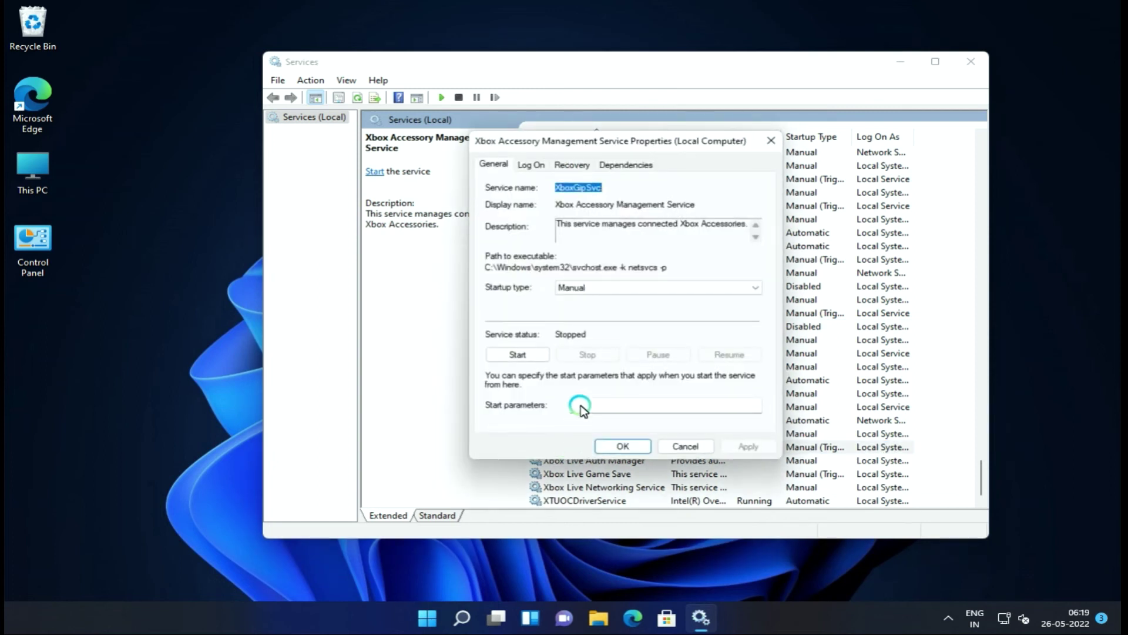
click(589, 290)
click(583, 329)
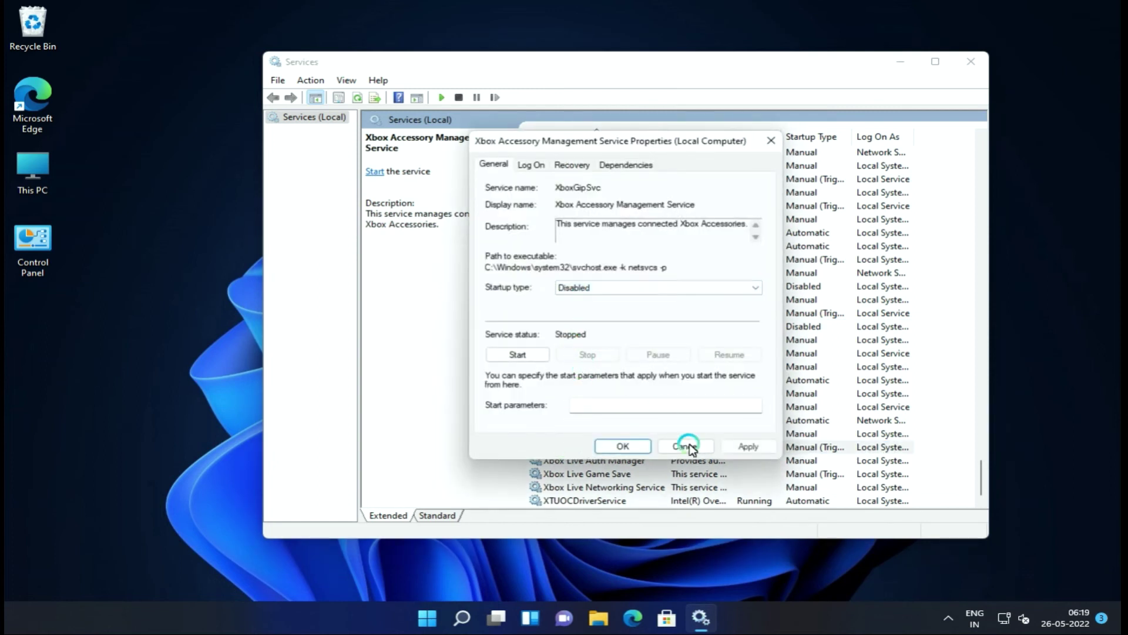
click(747, 446)
click(622, 446)
Set Xbox Live Auth Manager startup type to Disabled.
double_click(622, 464)
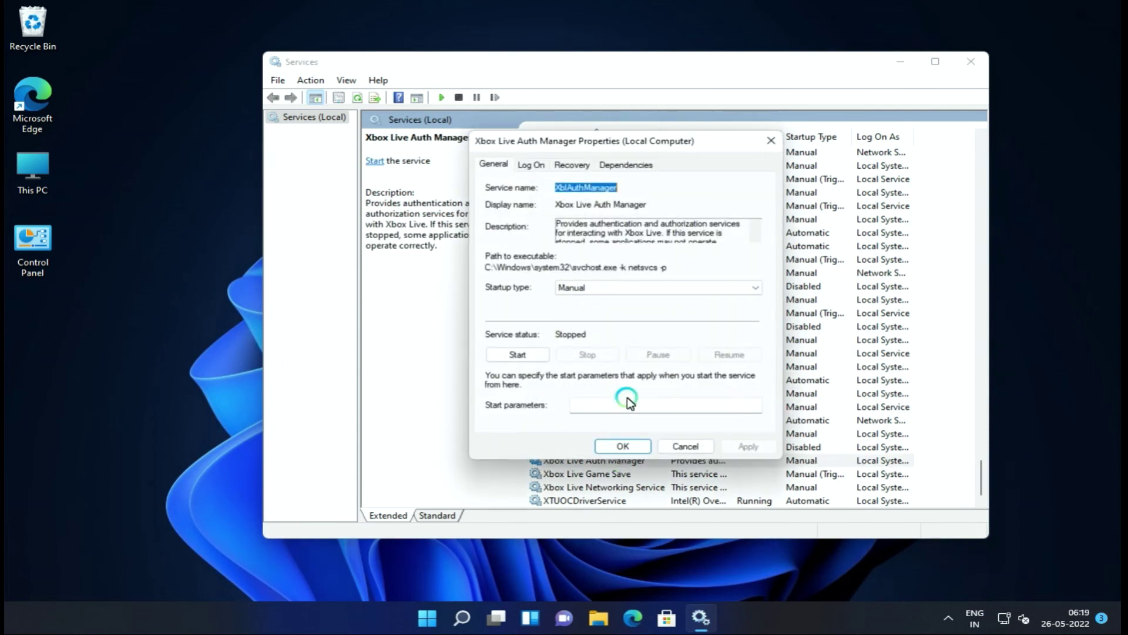
click(610, 293)
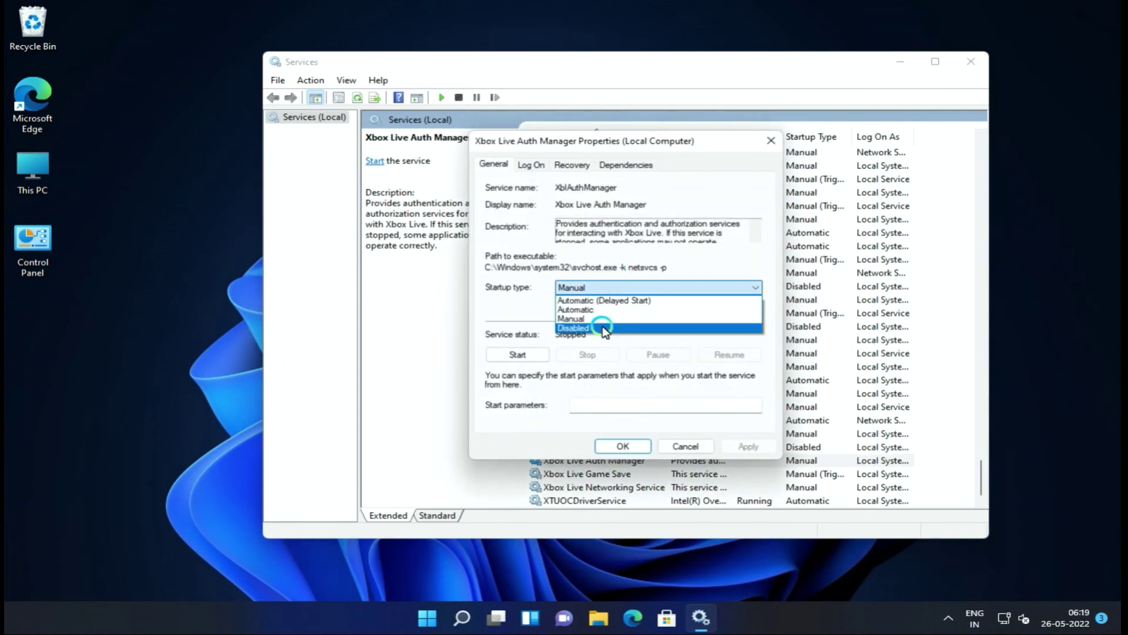
click(606, 328)
click(758, 446)
click(640, 446)
Set Xbox Live Game Save startup type to Disabled.
click(600, 474)
double_click(601, 473)
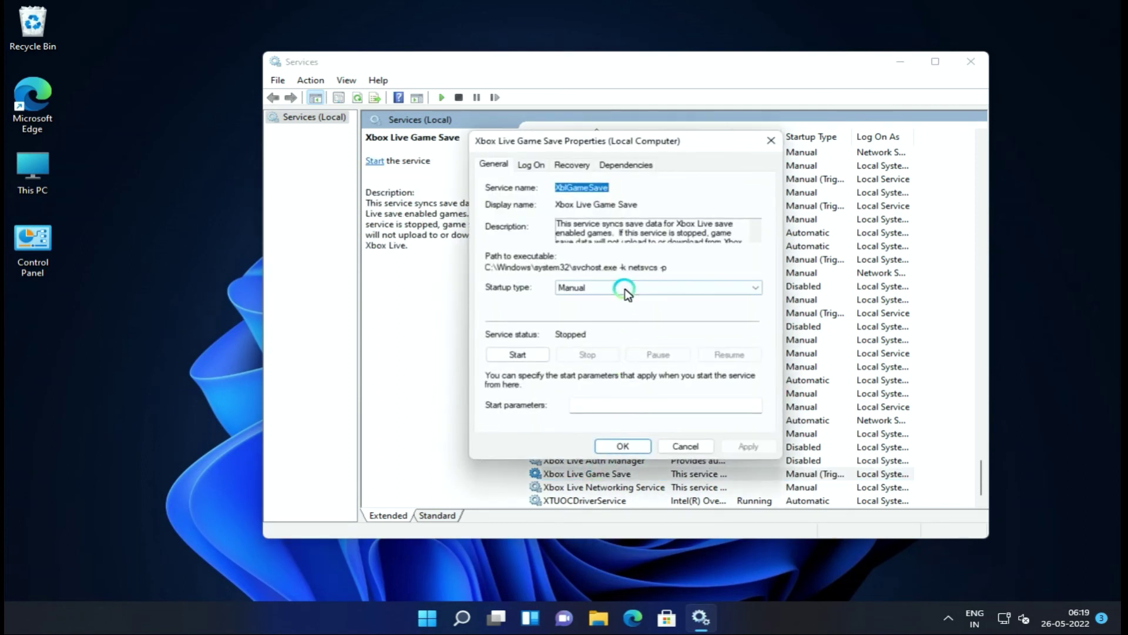
click(622, 287)
click(593, 329)
click(744, 446)
click(622, 446)
Set Xbox Live Networking Service startup type to Disabled.
double_click(600, 487)
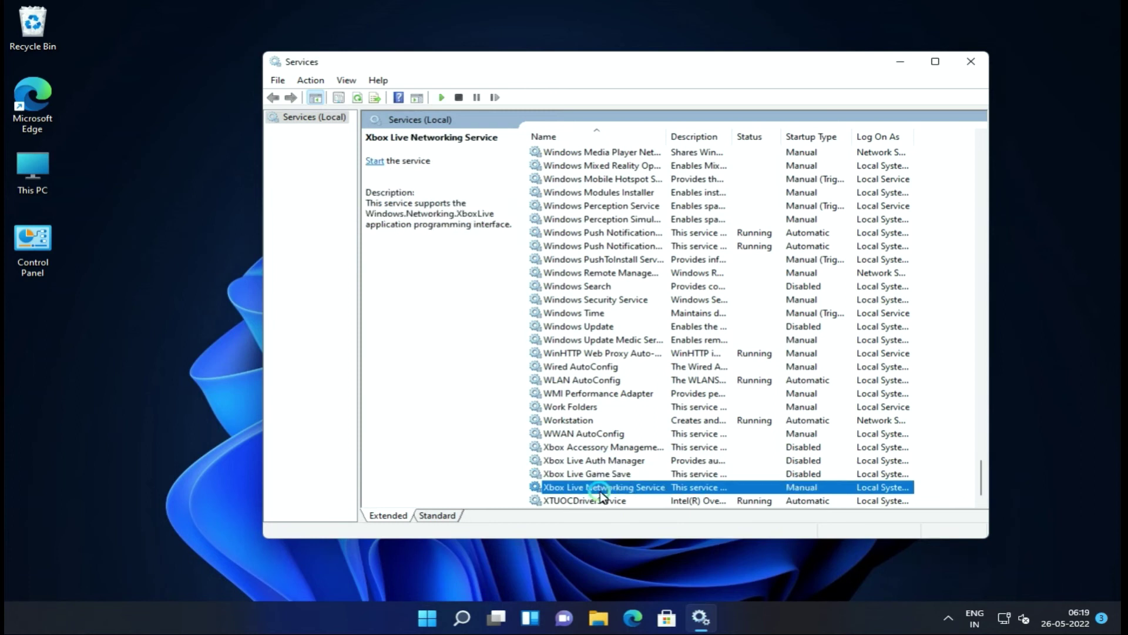
click(611, 288)
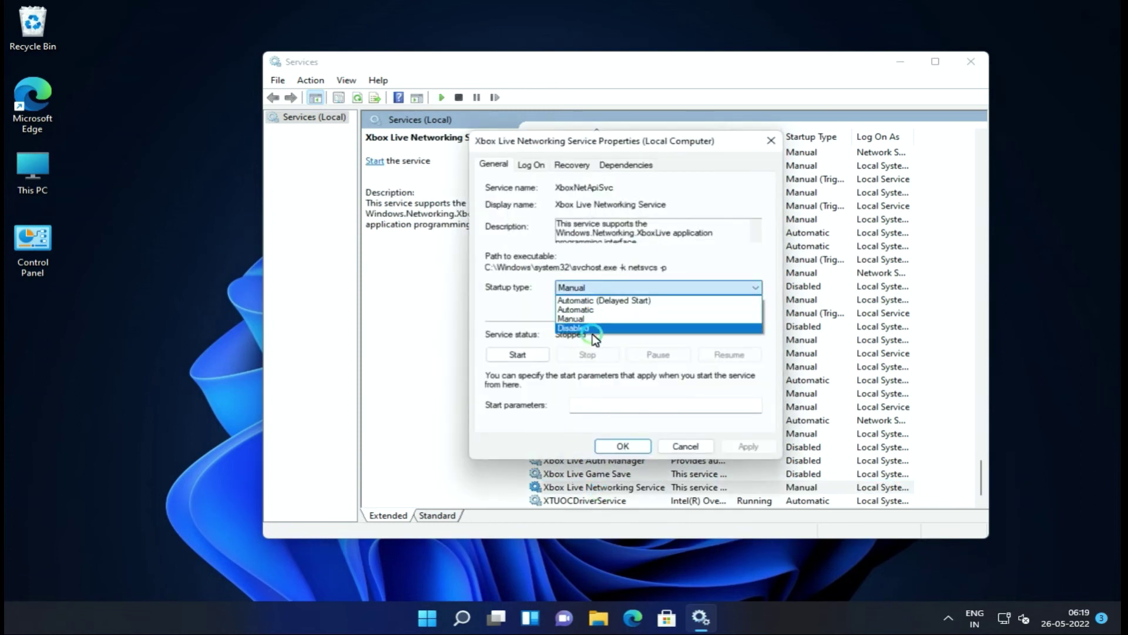
click(599, 289)
click(600, 287)
click(582, 327)
click(743, 446)
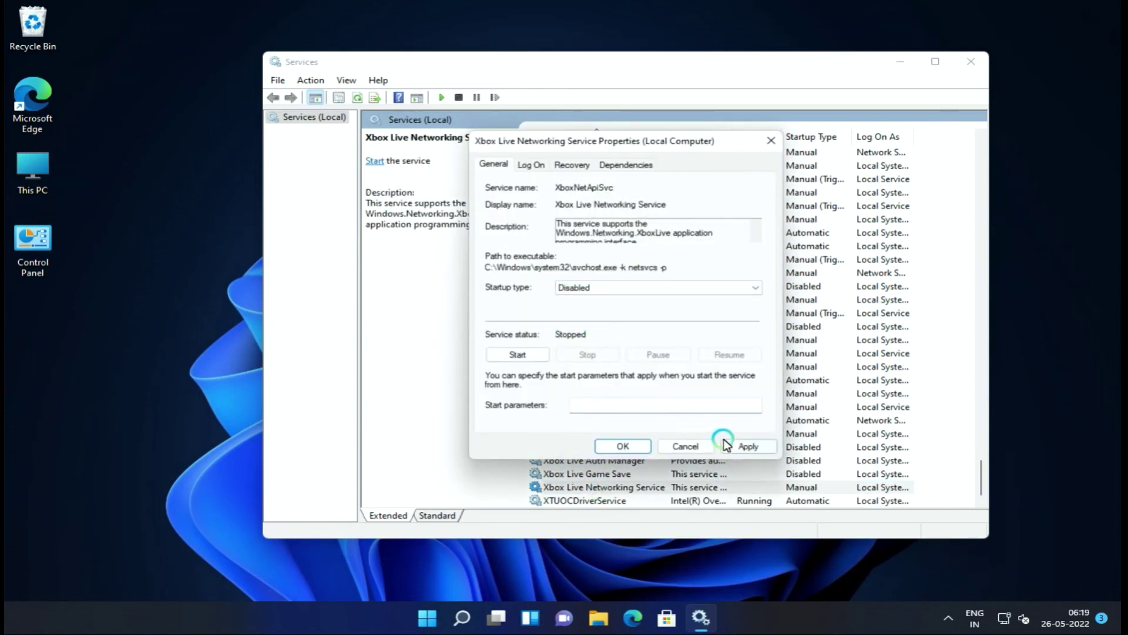
click(613, 444)
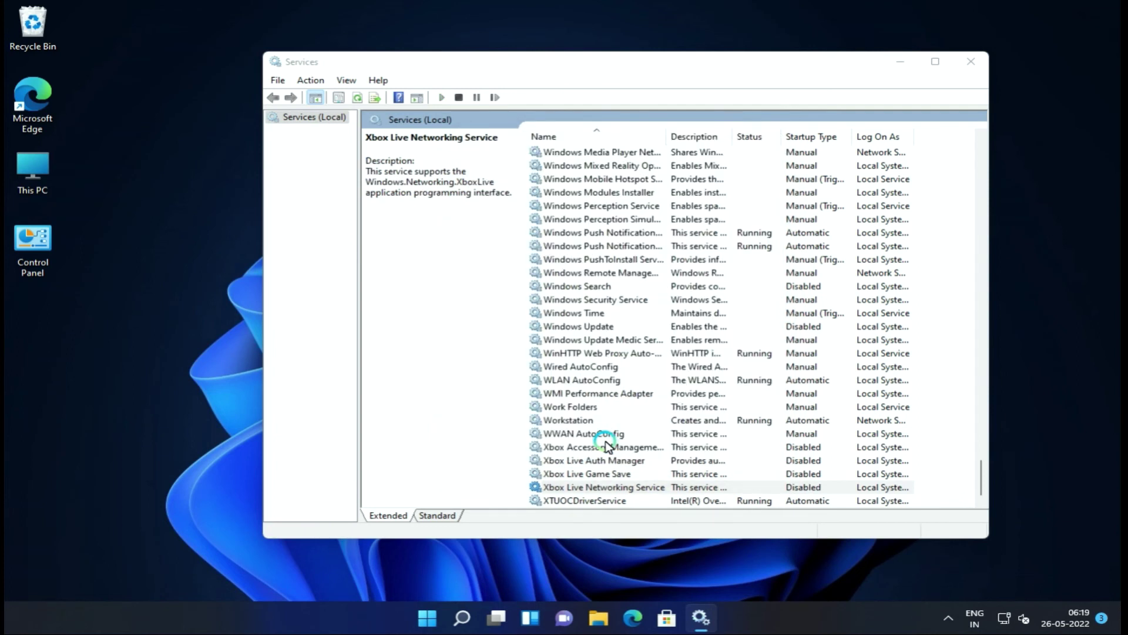
click(605, 500)
Apply Disabled to XTUOCDriverService, then restore and apply its Automatic startup type.
double_click(605, 500)
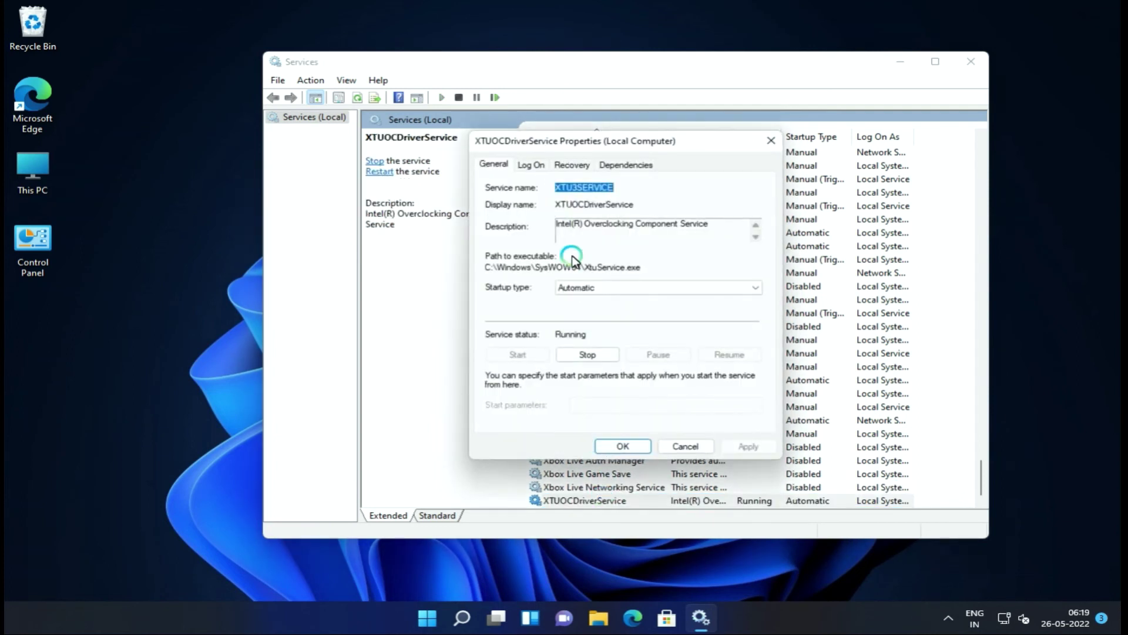
click(574, 288)
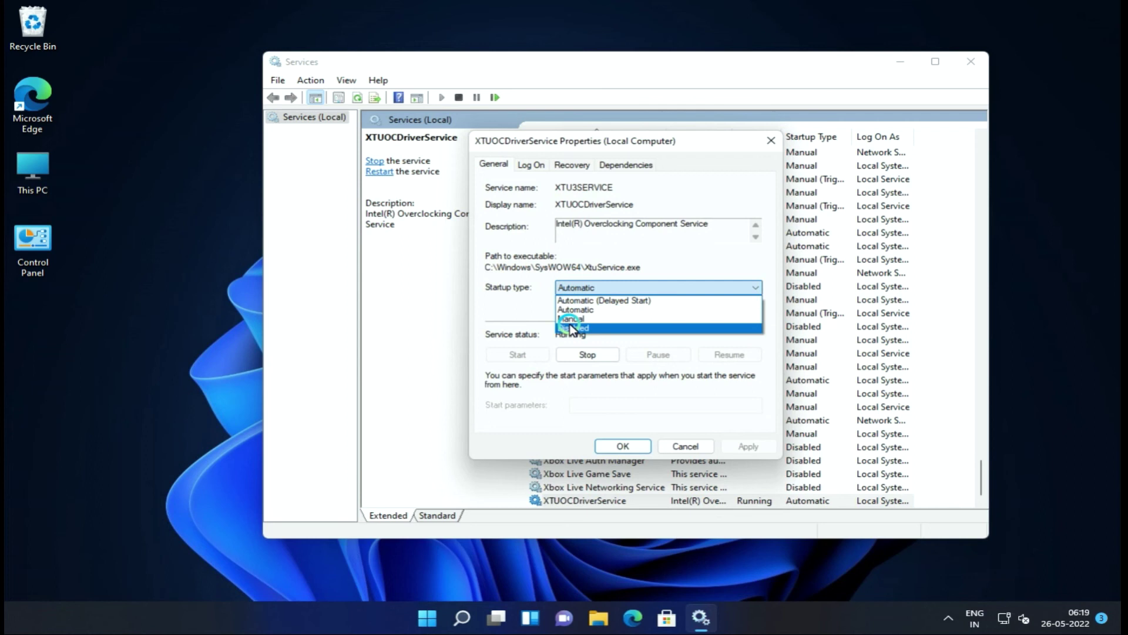
click(571, 328)
click(744, 448)
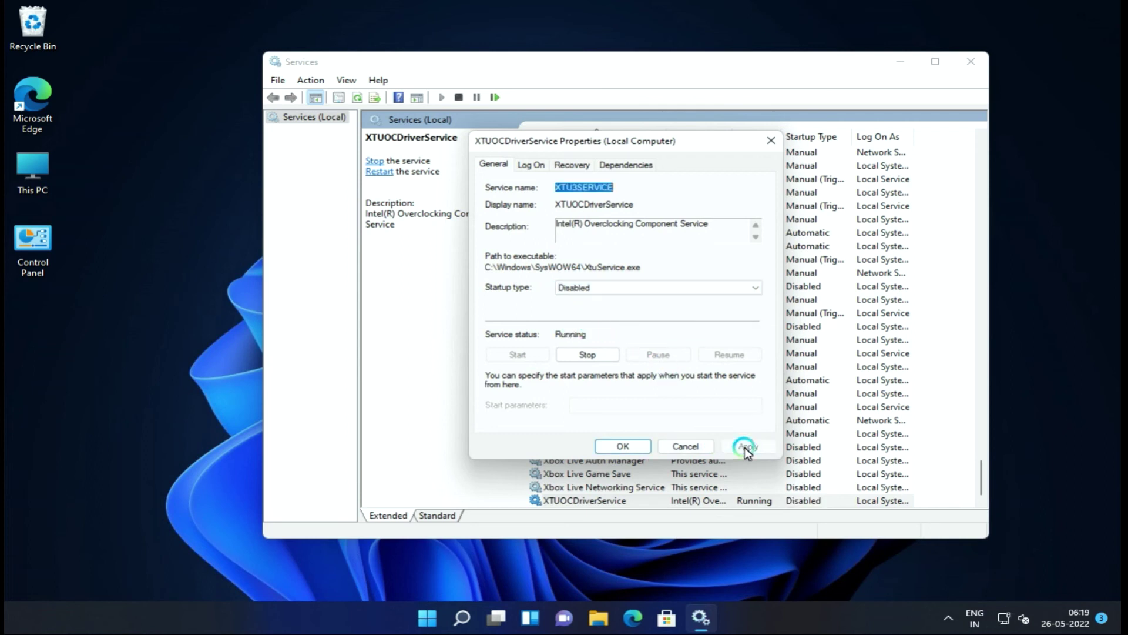
click(587, 289)
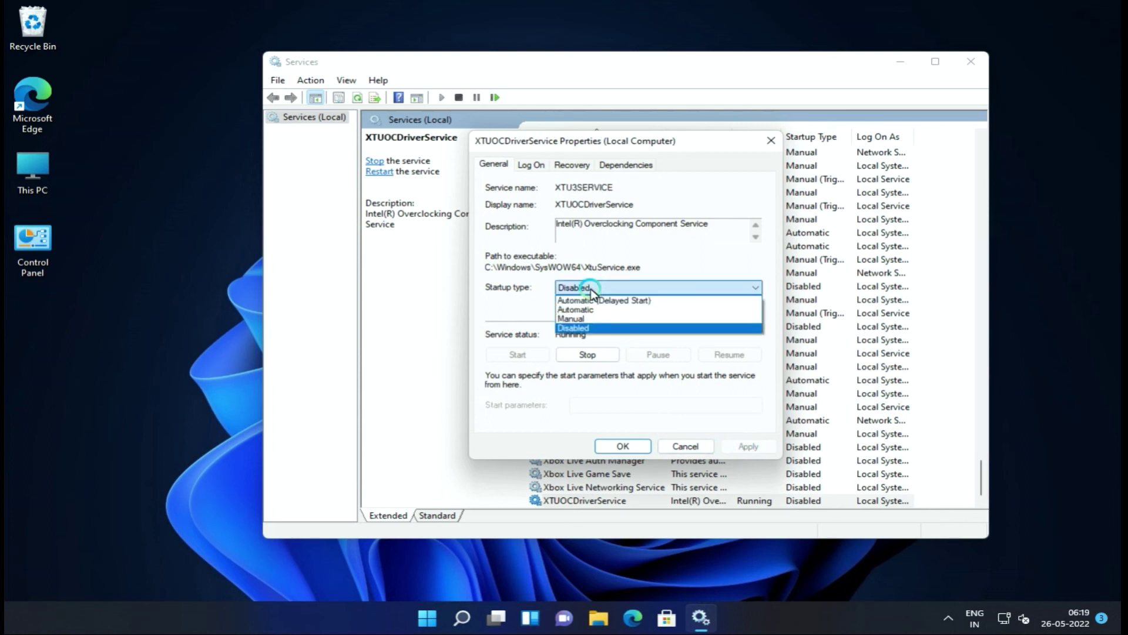
click(579, 310)
click(741, 447)
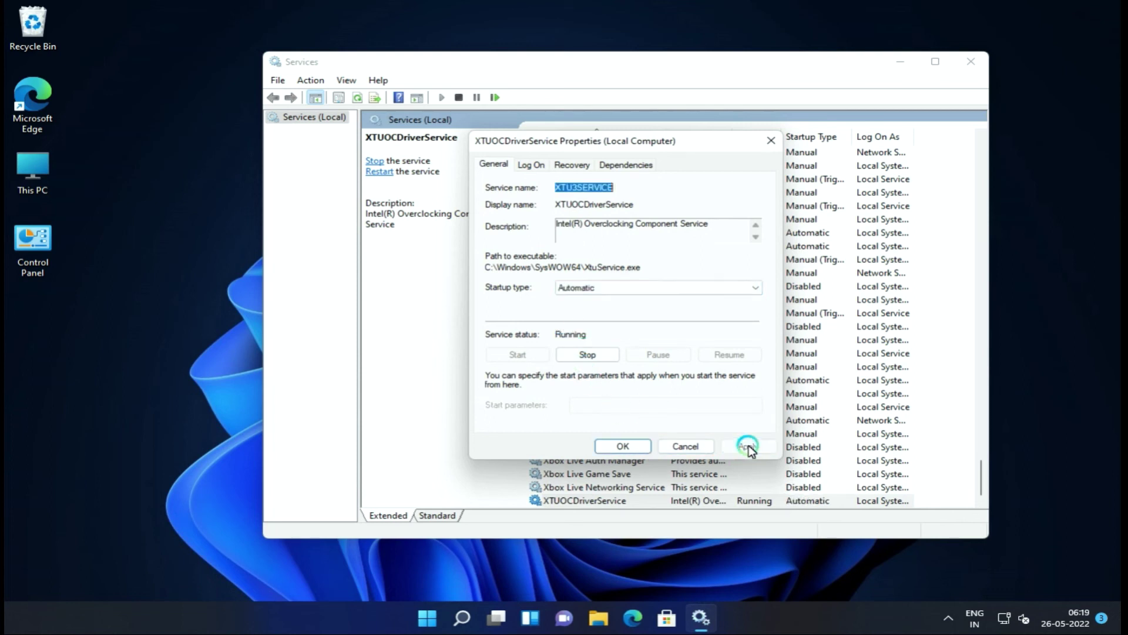
click(624, 446)
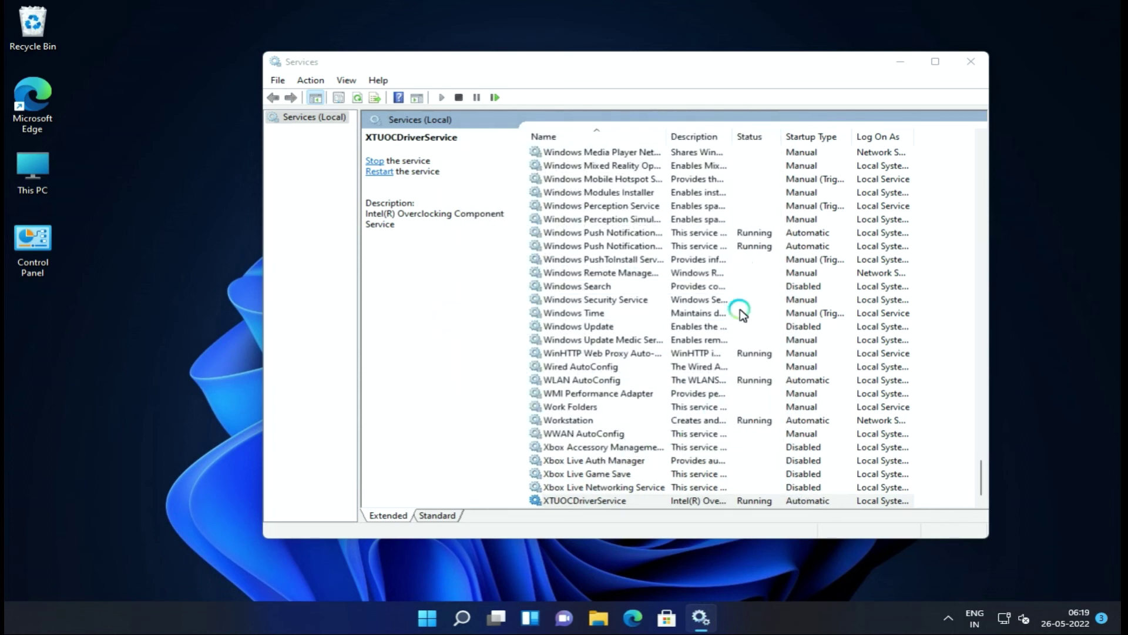
Return to the top of the services list and reposition the Run dialog.
scroll(675, 353, up, 12)
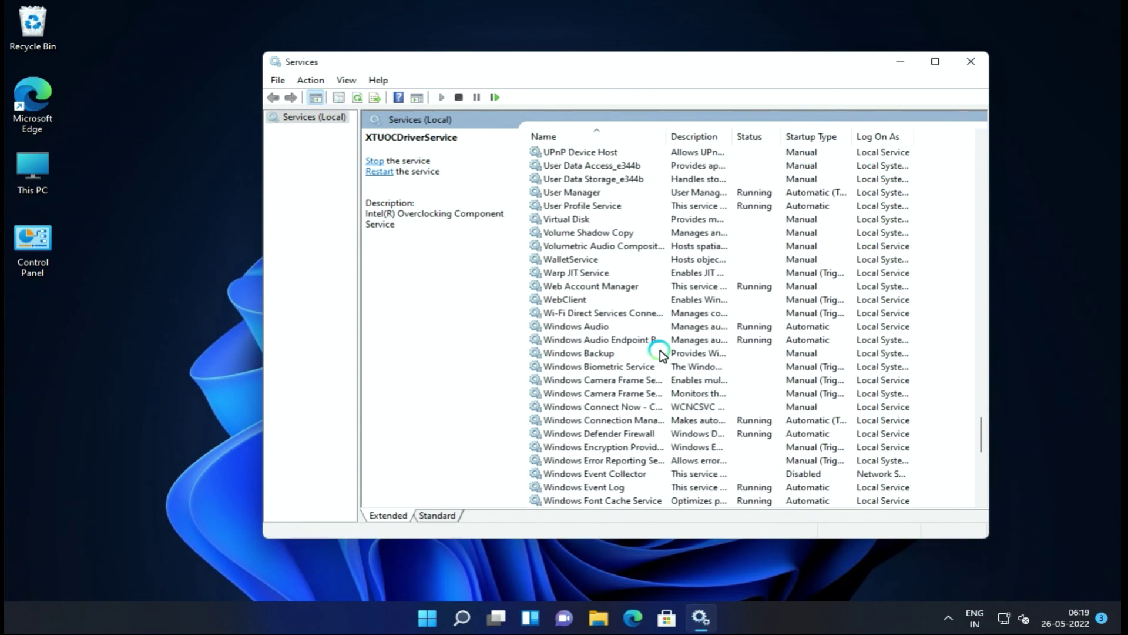
scroll(660, 354, up, 9)
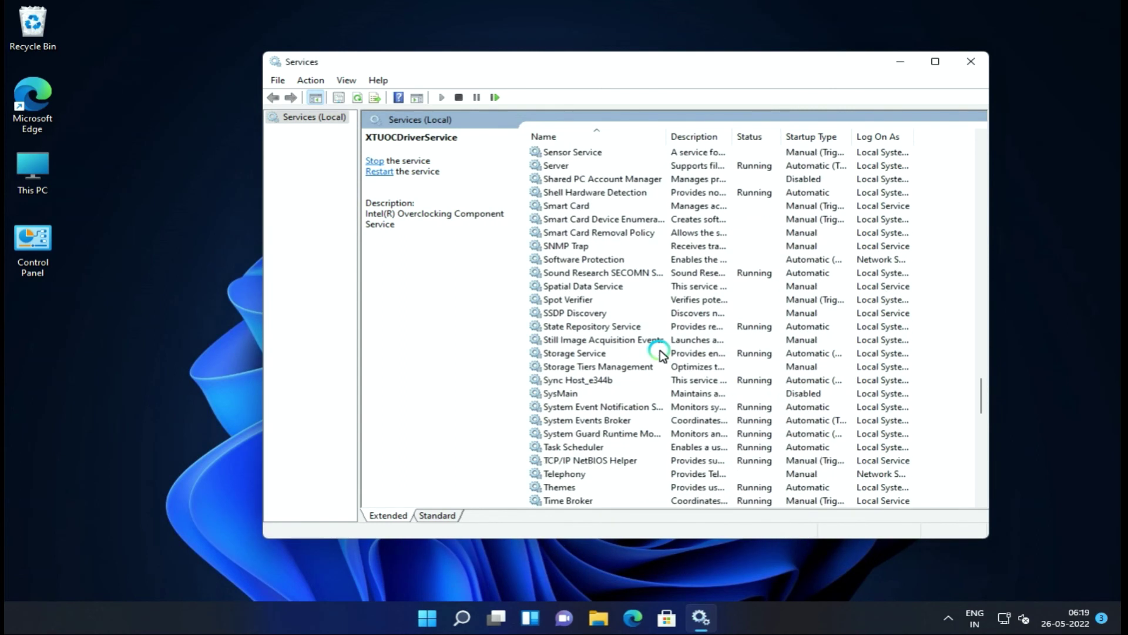
click(607, 328)
key(b)
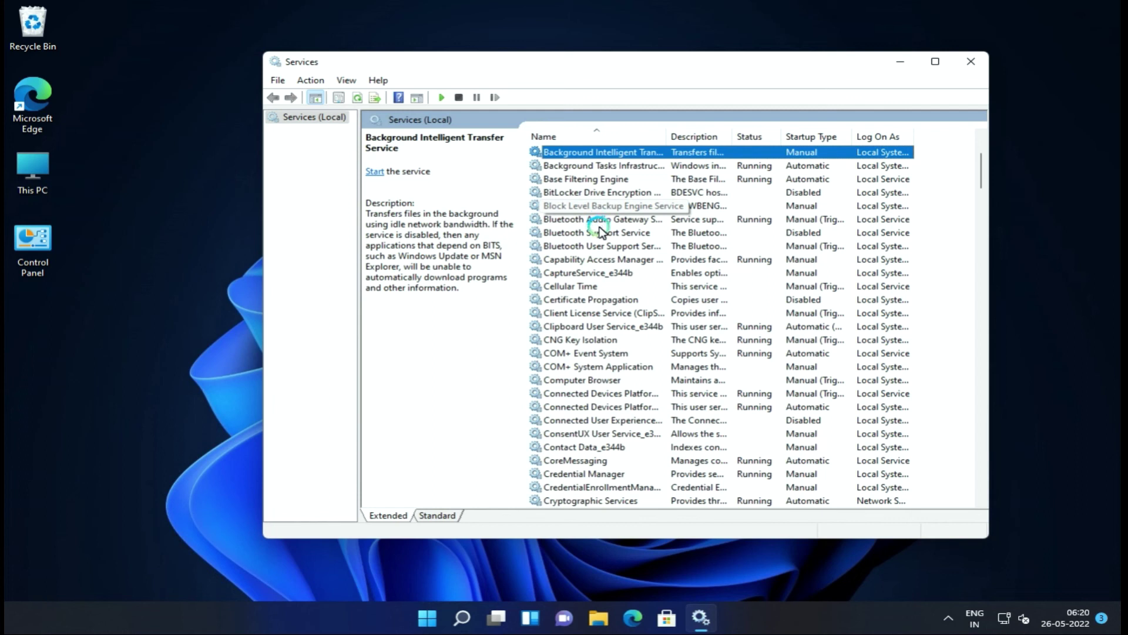
drag(152, 486, 527, 211)
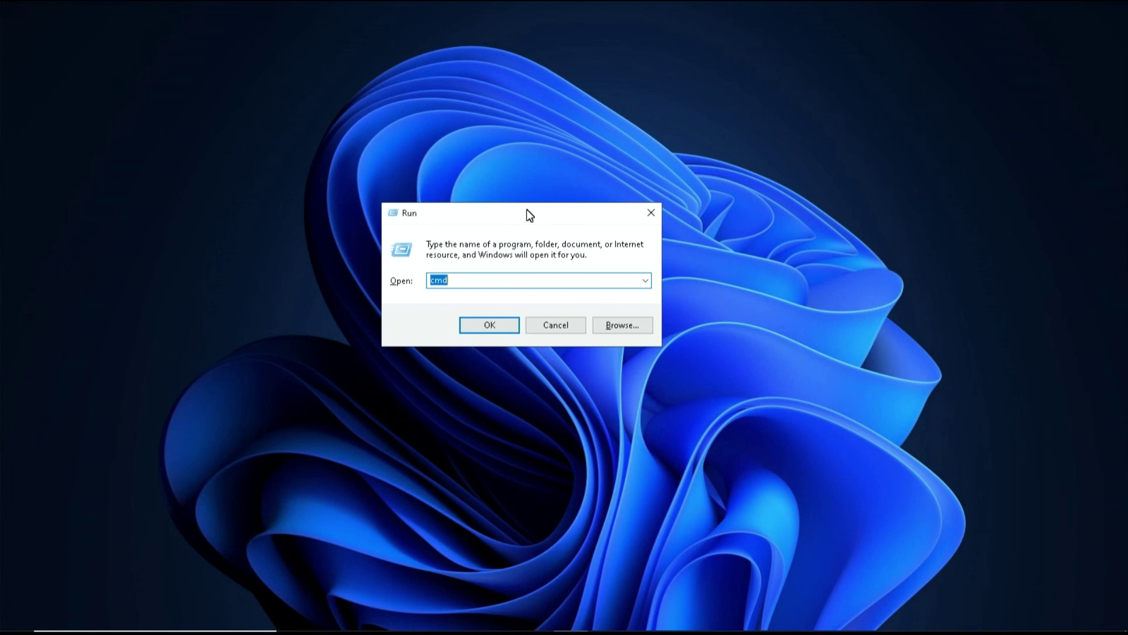
Launch msconfig and list only third-party services by hiding all Microsoft services.
text(msconfig)
click(502, 330)
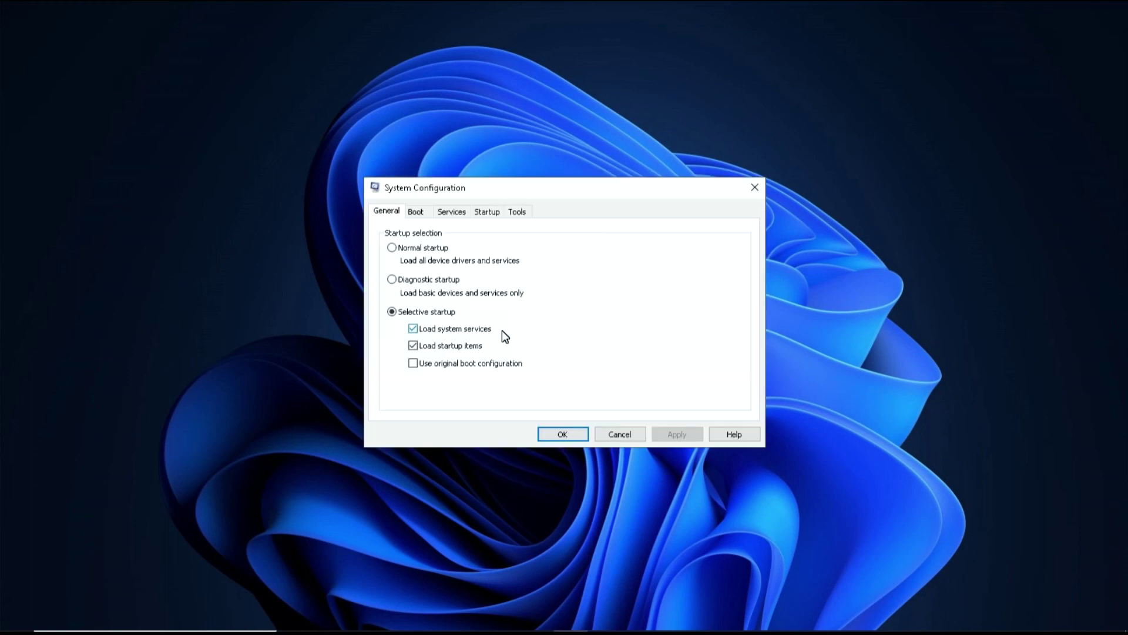
click(450, 213)
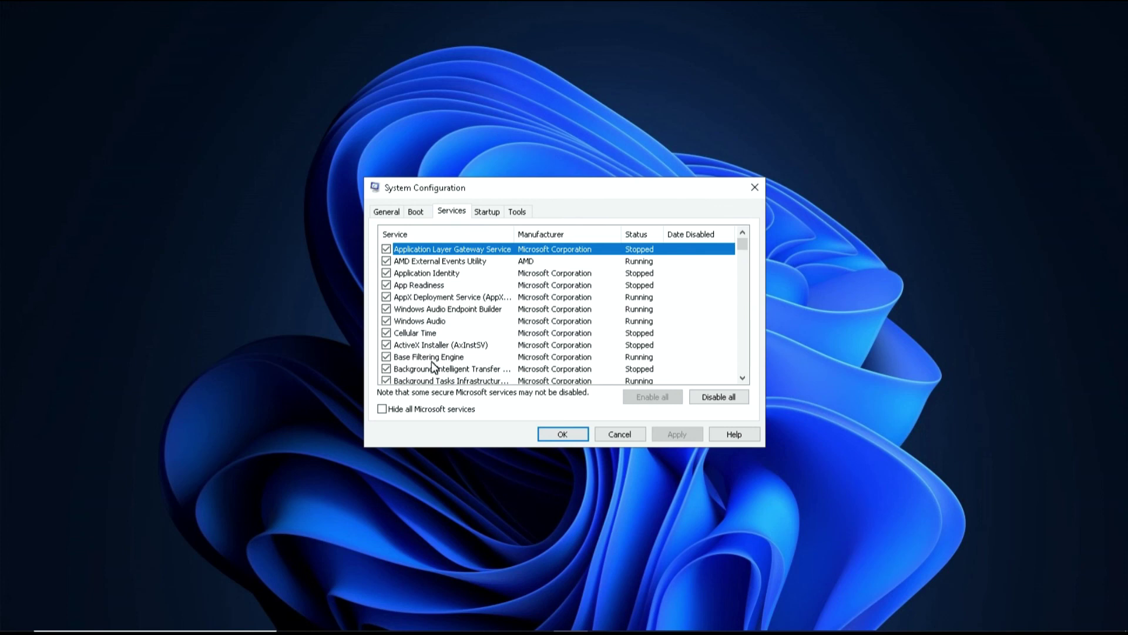
scroll(414, 282, down, 10)
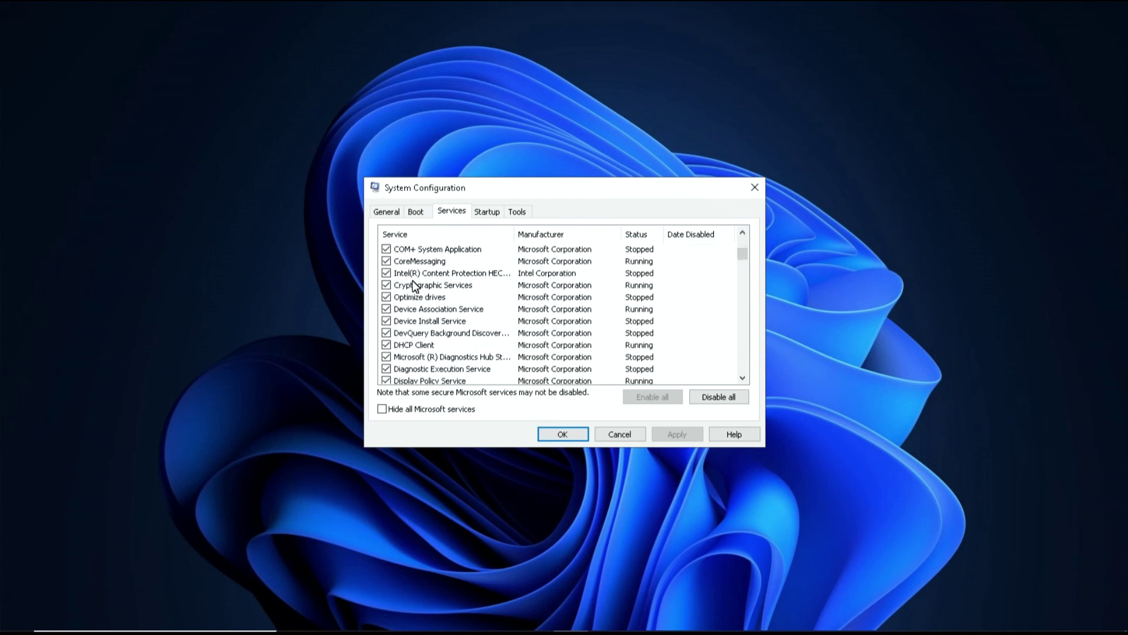
scroll(415, 286, down, 5)
scroll(415, 288, down, 3)
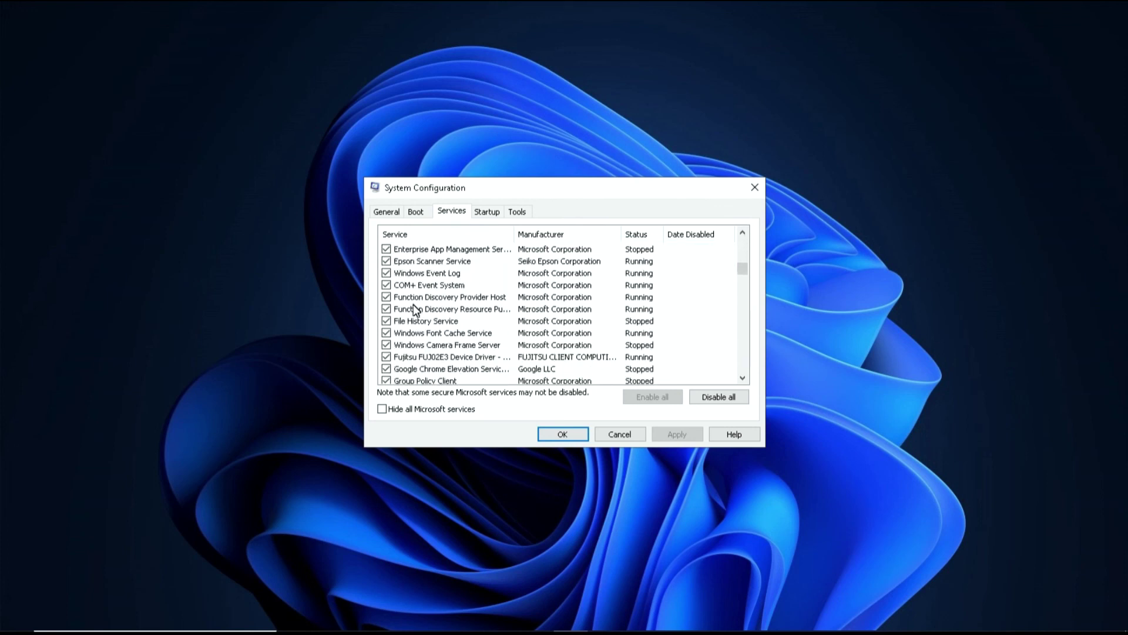
click(382, 409)
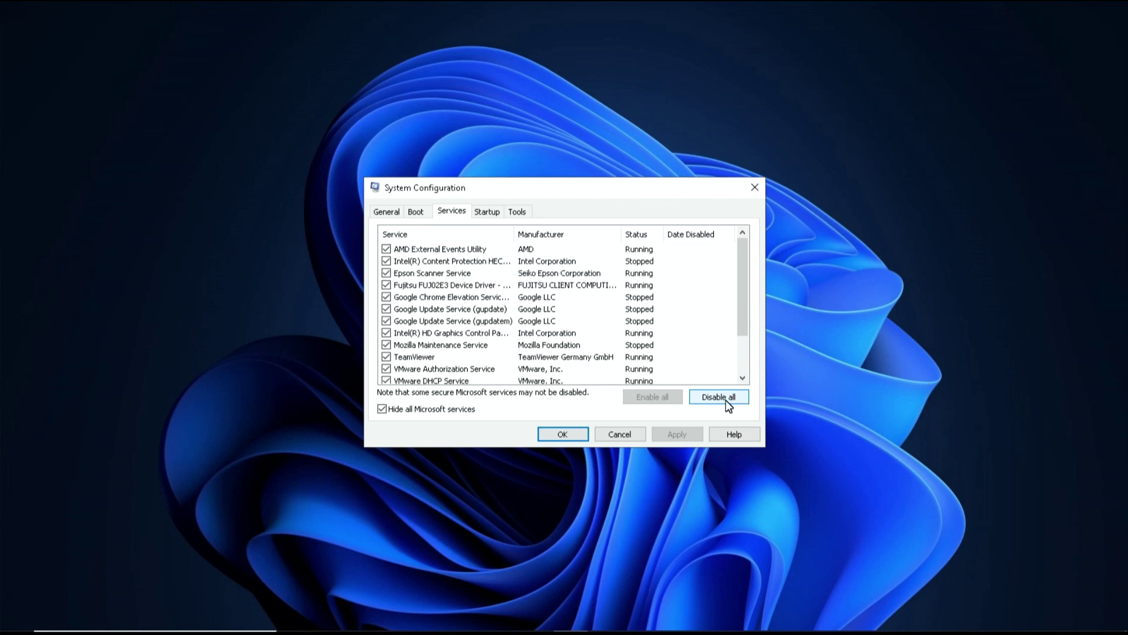
Disable AMD External Events Utility, Google Chrome Elevation Service and all other third-party services, then apply.
click(387, 249)
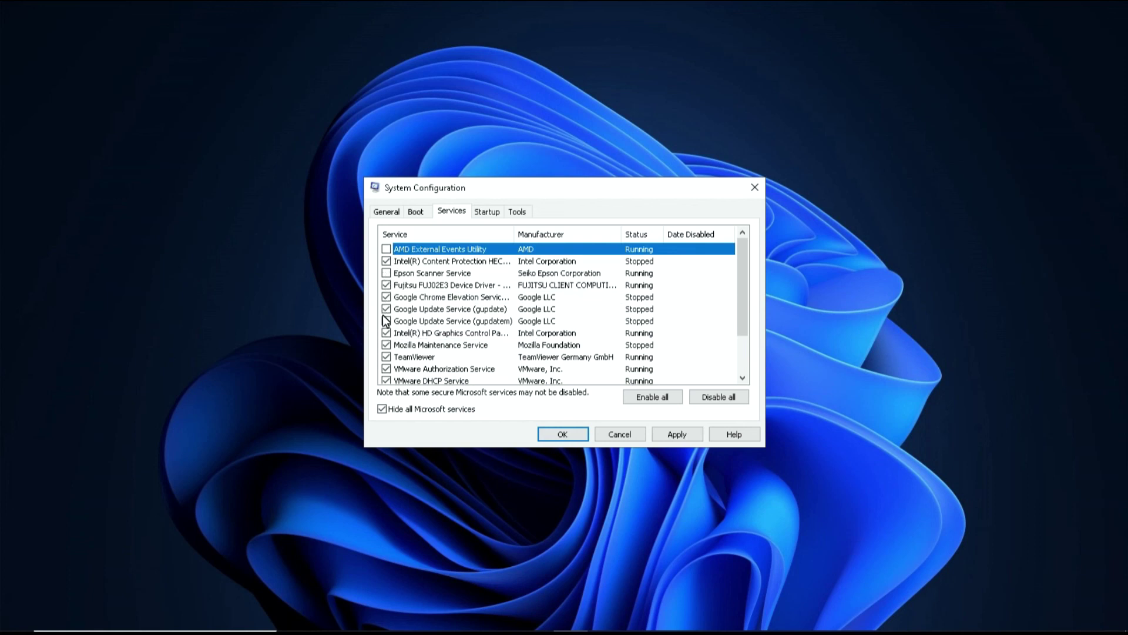
click(386, 298)
scroll(394, 338, down, 2)
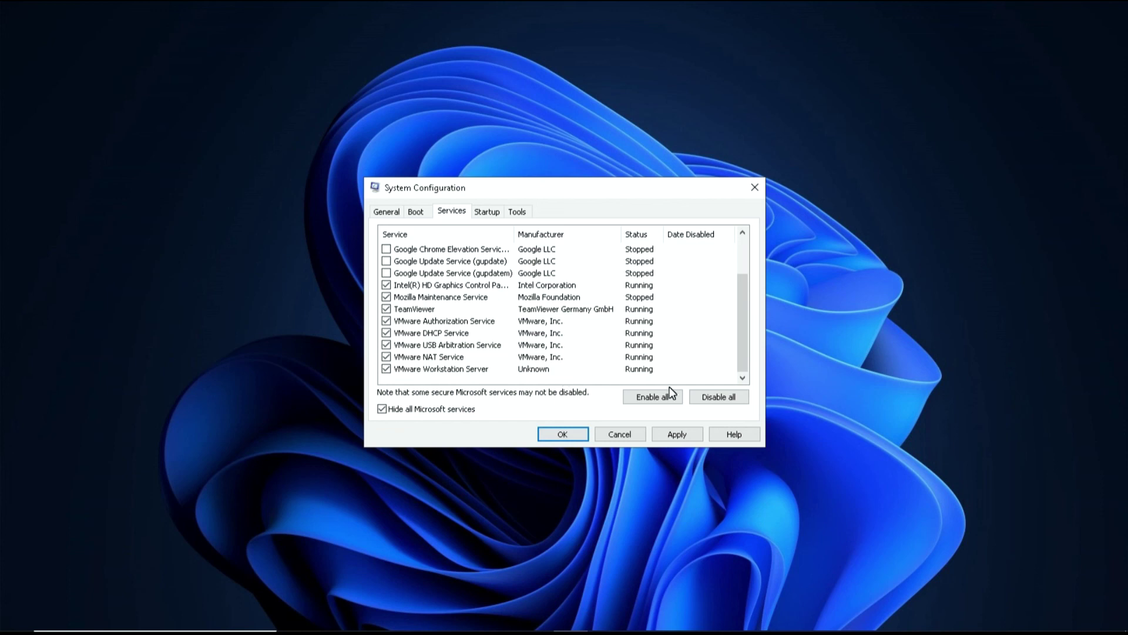
click(705, 394)
click(674, 434)
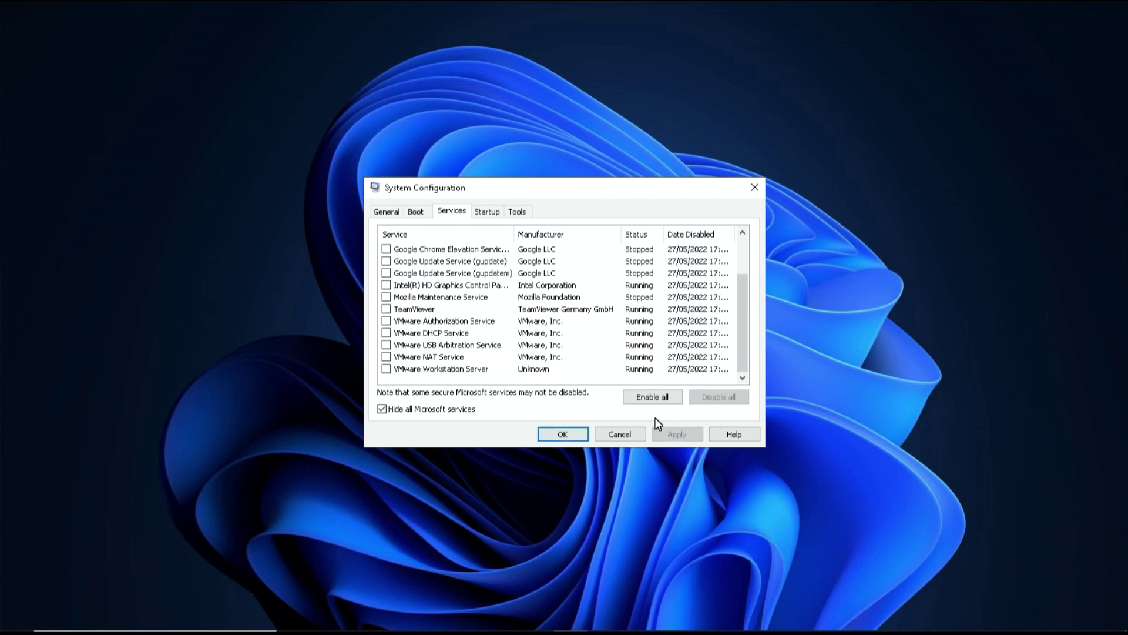
Confirm the service changes and close System Configuration.
click(563, 434)
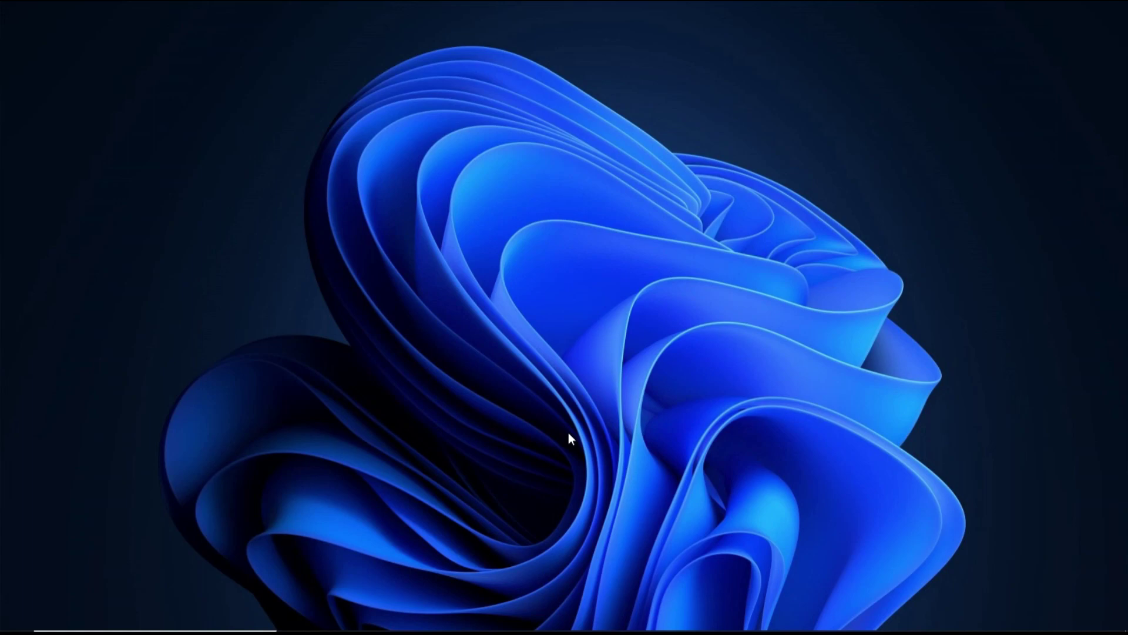